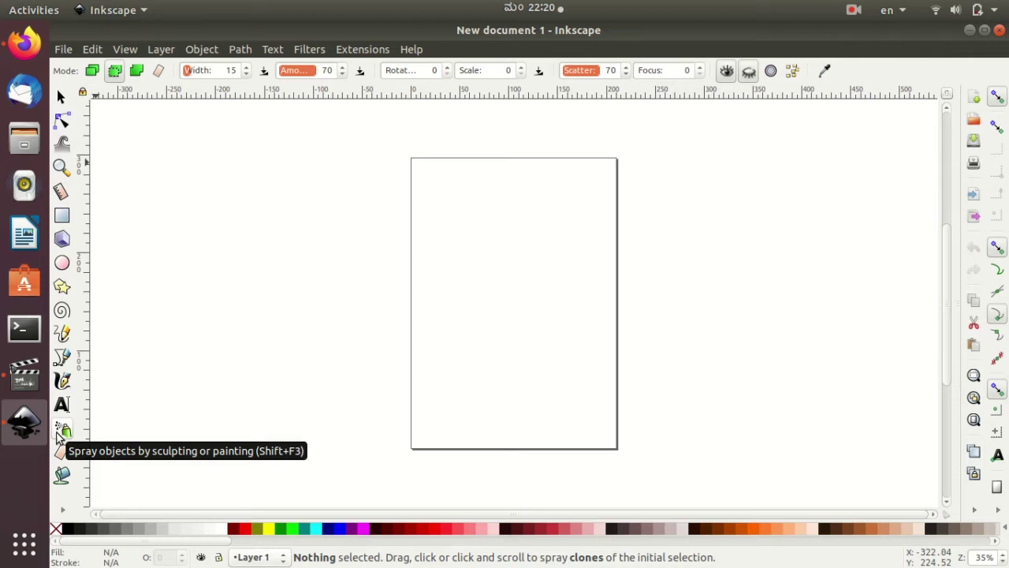
Draw a five-pointed star over the page's top-left corner
{"action": "left_click", "coordinate": [95, 416]}
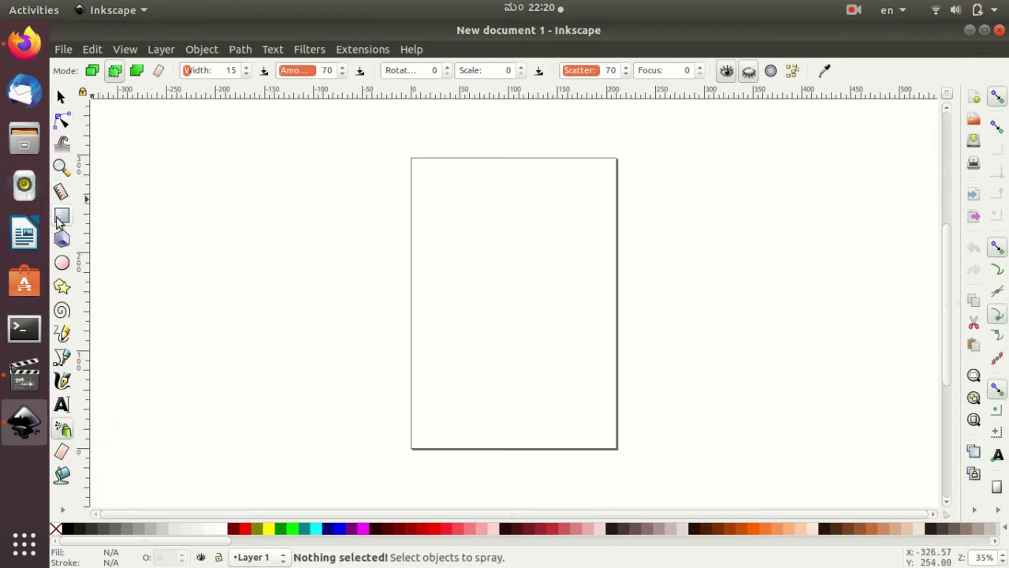
{"action": "left_click", "coordinate": [63, 215]}
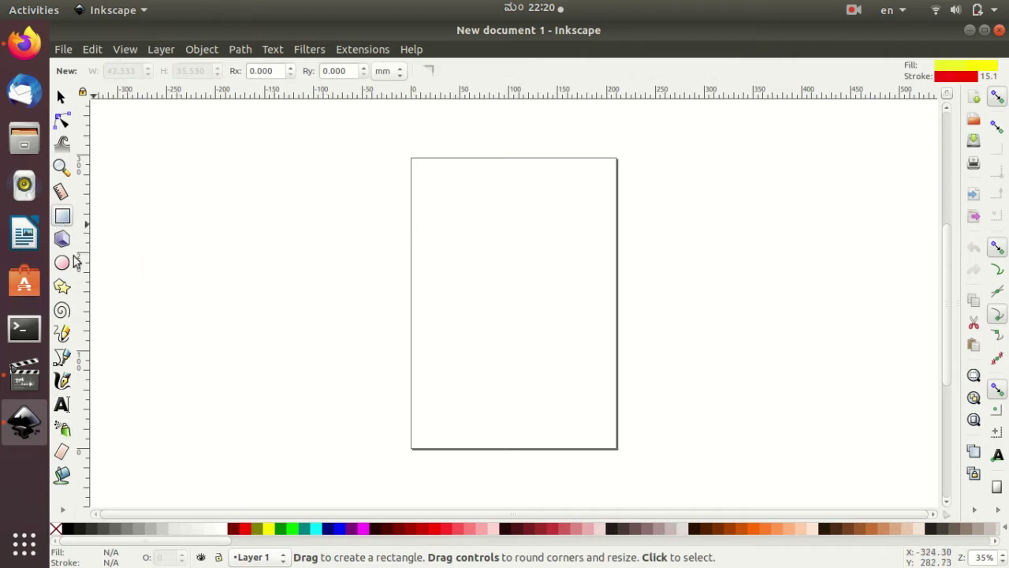
{"action": "left_click", "coordinate": [62, 286]}
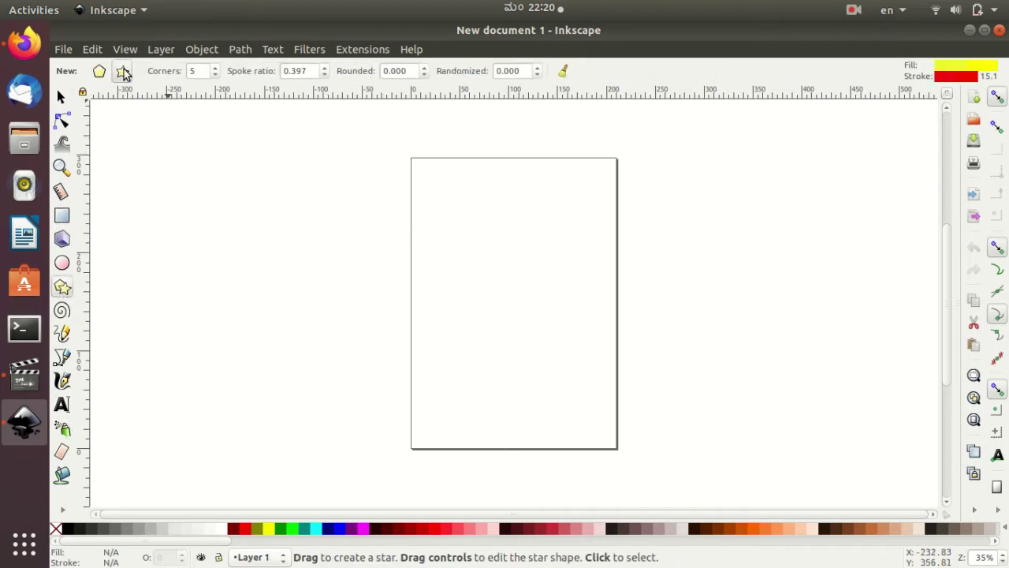
{"action": "left_click_drag", "start_coordinate": [433, 195], "coordinate": [456, 222]}
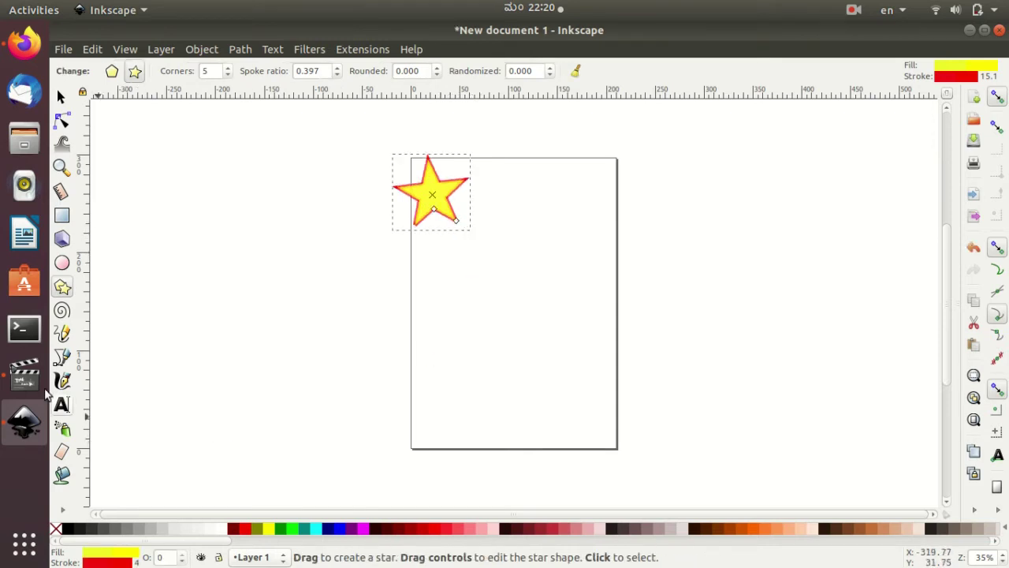
Spray star copies around the canvas, then undo all the sprayed copies
{"action": "left_click", "coordinate": [63, 430]}
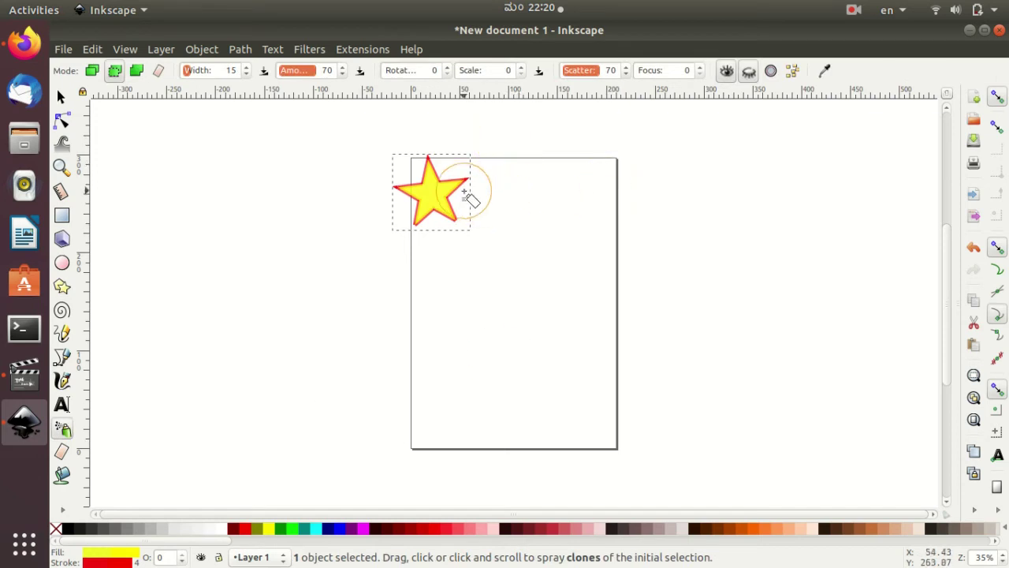
{"action": "mouse_move", "coordinate": [470, 198]}
{"action": "left_mouse_down"}
{"action": "mouse_move", "coordinate": [511, 217]}
{"action": "mouse_move", "coordinate": [683, 202]}
{"action": "mouse_move", "coordinate": [776, 229]}
{"action": "mouse_move", "coordinate": [744, 316]}
{"action": "mouse_move", "coordinate": [604, 322]}
{"action": "mouse_move", "coordinate": [457, 289]}
{"action": "mouse_move", "coordinate": [288, 202]}
{"action": "mouse_move", "coordinate": [180, 209]}
{"action": "mouse_move", "coordinate": [225, 311]}
{"action": "mouse_move", "coordinate": [379, 432]}
{"action": "mouse_move", "coordinate": [174, 395]}
{"action": "mouse_move", "coordinate": [405, 467]}
{"action": "mouse_move", "coordinate": [711, 422]}
{"action": "mouse_move", "coordinate": [927, 317]}
{"action": "mouse_move", "coordinate": [890, 165]}
{"action": "mouse_move", "coordinate": [820, 260]}
{"action": "mouse_move", "coordinate": [552, 370]}
{"action": "mouse_move", "coordinate": [379, 310]}
{"action": "mouse_move", "coordinate": [339, 189]}
{"action": "mouse_move", "coordinate": [441, 142]}
{"action": "mouse_move", "coordinate": [780, 138]}
{"action": "left_mouse_up"}
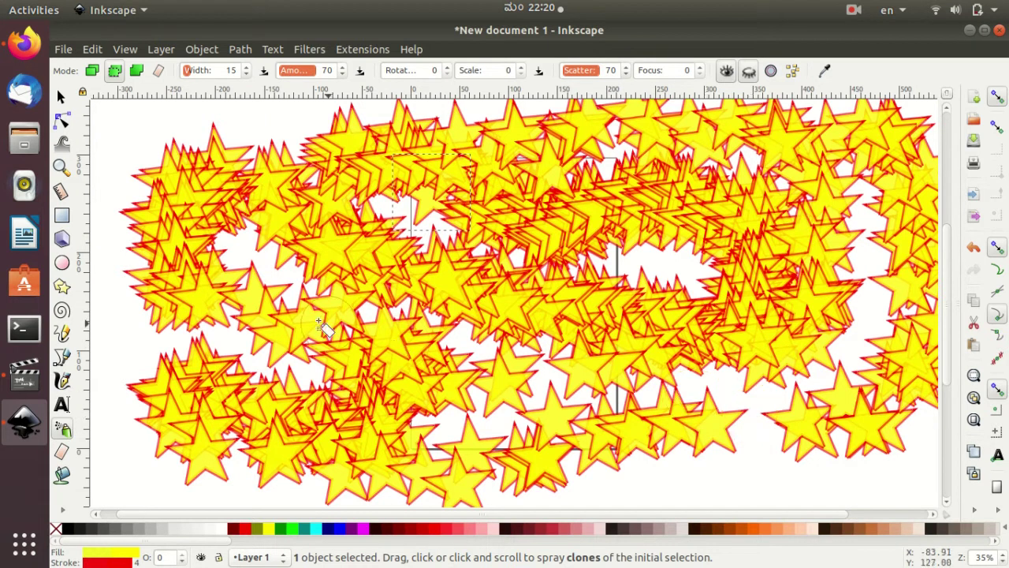
{"action": "key", "text": "ctrl+z"}
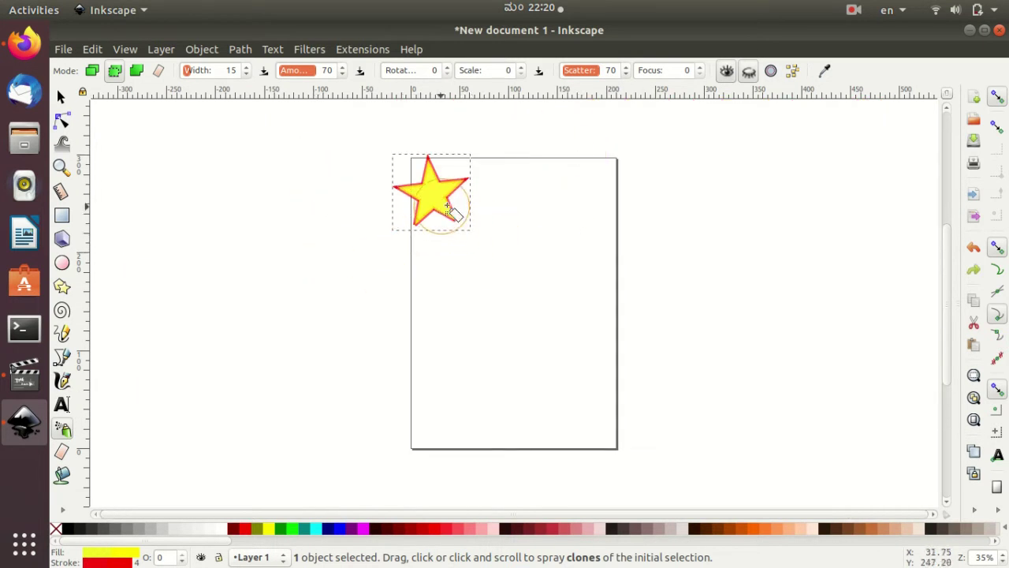
{"action": "mouse_move", "coordinate": [513, 207]}
{"action": "left_mouse_down"}
{"action": "mouse_move", "coordinate": [689, 205]}
{"action": "mouse_move", "coordinate": [698, 359]}
{"action": "mouse_move", "coordinate": [244, 169]}
{"action": "mouse_move", "coordinate": [126, 150]}
{"action": "mouse_move", "coordinate": [103, 205]}
{"action": "mouse_move", "coordinate": [260, 348]}
{"action": "mouse_move", "coordinate": [158, 410]}
{"action": "mouse_move", "coordinate": [347, 442]}
{"action": "mouse_move", "coordinate": [785, 482]}
{"action": "mouse_move", "coordinate": [875, 457]}
{"action": "mouse_move", "coordinate": [906, 402]}
{"action": "mouse_move", "coordinate": [914, 339]}
{"action": "mouse_move", "coordinate": [706, 264]}
{"action": "mouse_move", "coordinate": [521, 246]}
{"action": "left_mouse_up"}
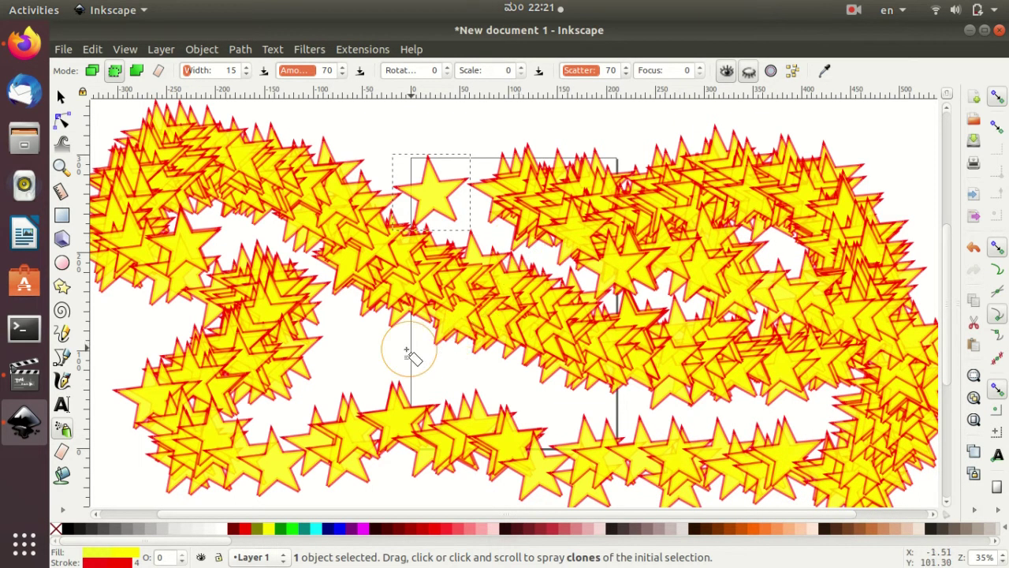
{"action": "mouse_move", "coordinate": [347, 339]}
{"action": "left_mouse_down"}
{"action": "mouse_move", "coordinate": [717, 425]}
{"action": "mouse_move", "coordinate": [834, 421]}
{"action": "left_mouse_up"}
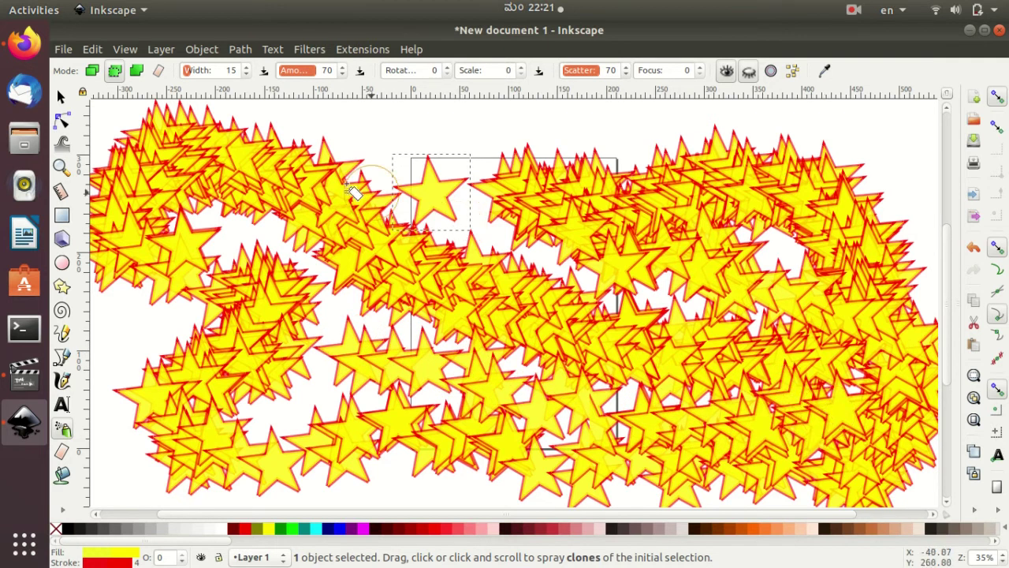
{"action": "left_click_drag", "start_coordinate": [284, 118], "coordinate": [620, 181]}
{"action": "key", "text": "ctrl+z"}
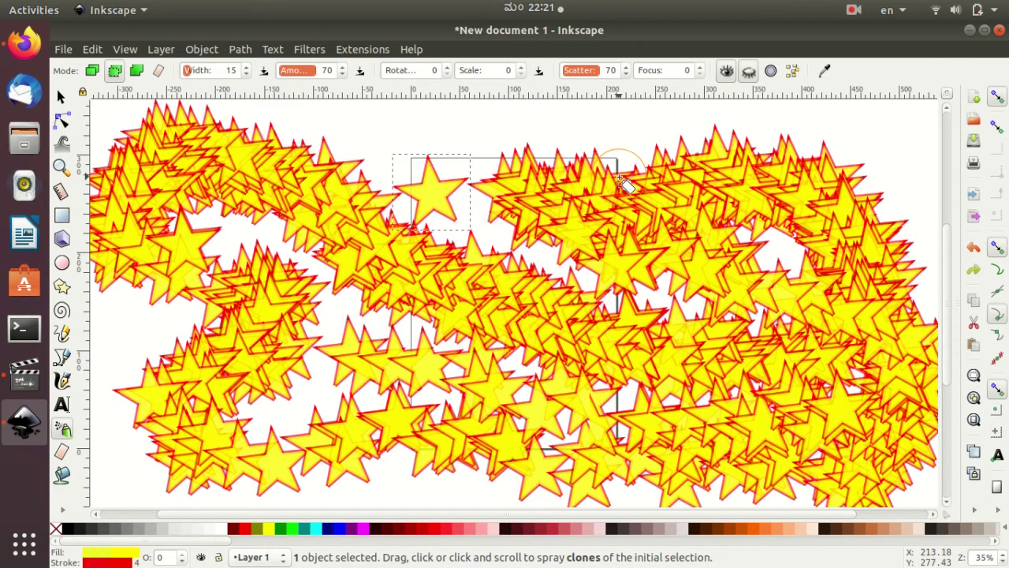
{"action": "key", "text": "ctrl+z"}
{"action": "key", "text": "ctrl+z"}
{"action": "key", "text": "ctrl+z"}
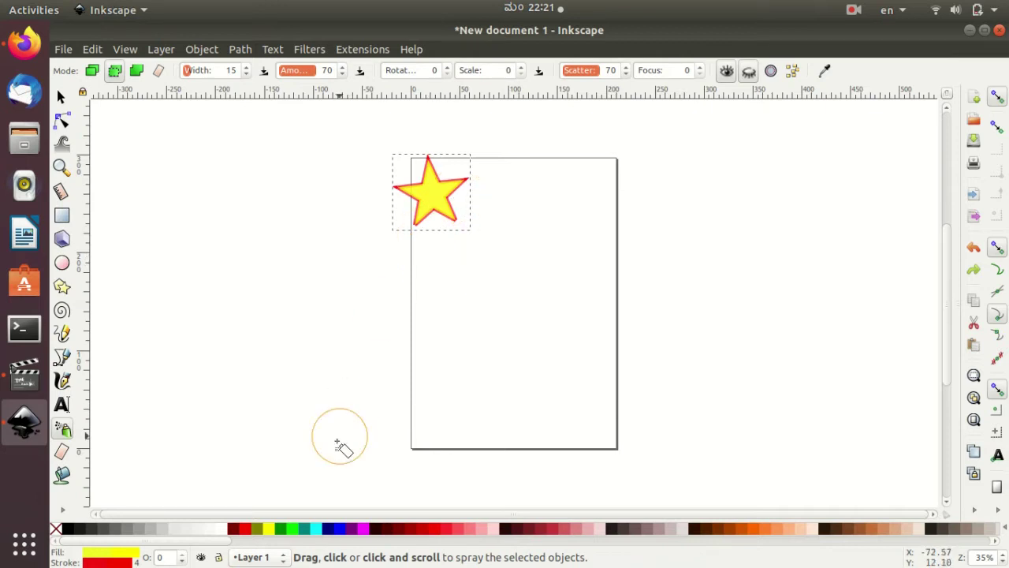
Fill the star aqua, enable Prevent overlapping objects, then test-spray copies and undo them
{"action": "left_click", "coordinate": [317, 528]}
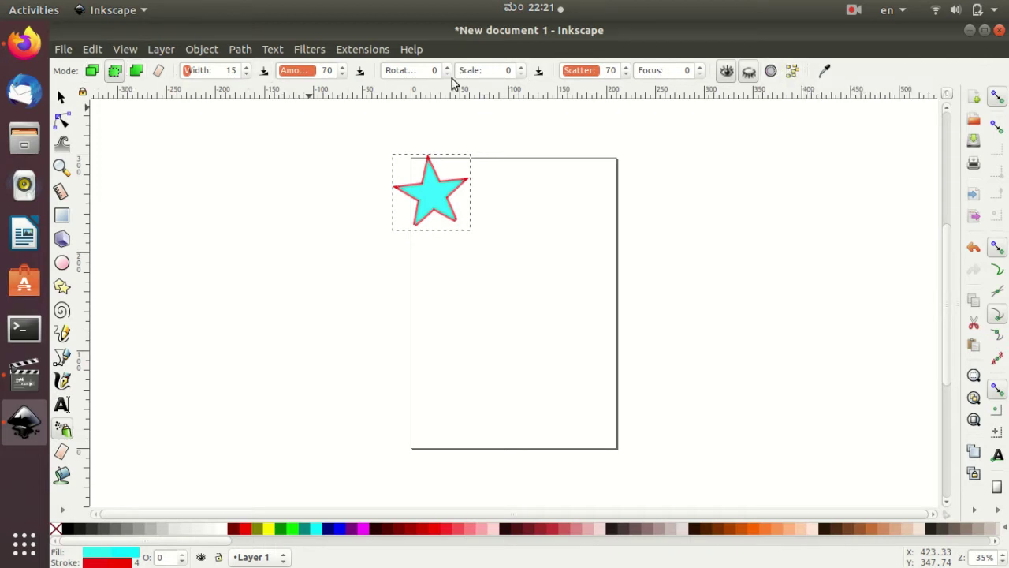
{"action": "left_click", "coordinate": [792, 73]}
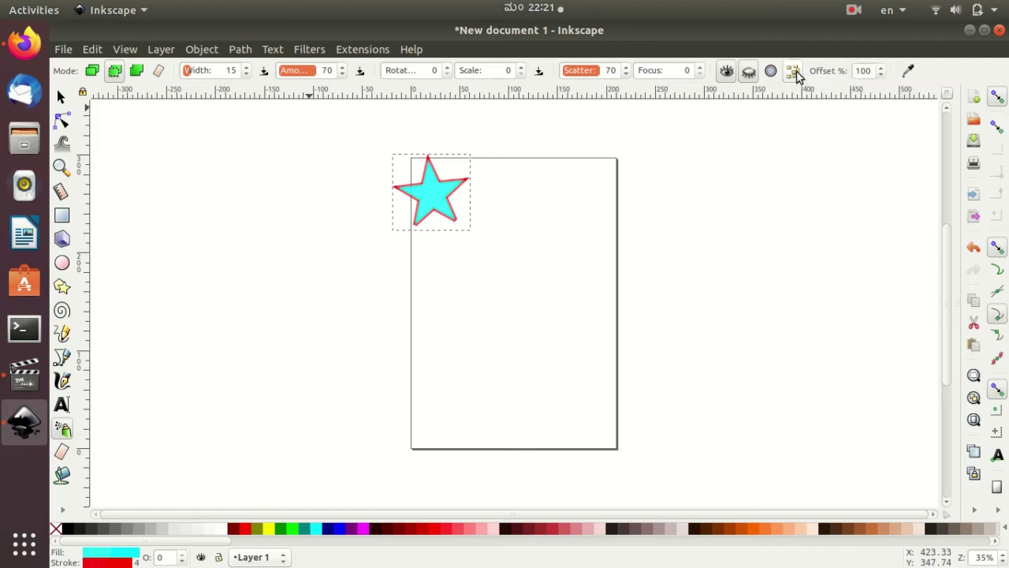
{"action": "mouse_move", "coordinate": [484, 203]}
{"action": "left_mouse_down"}
{"action": "mouse_move", "coordinate": [789, 229]}
{"action": "mouse_move", "coordinate": [131, 208]}
{"action": "mouse_move", "coordinate": [275, 354]}
{"action": "left_mouse_up"}
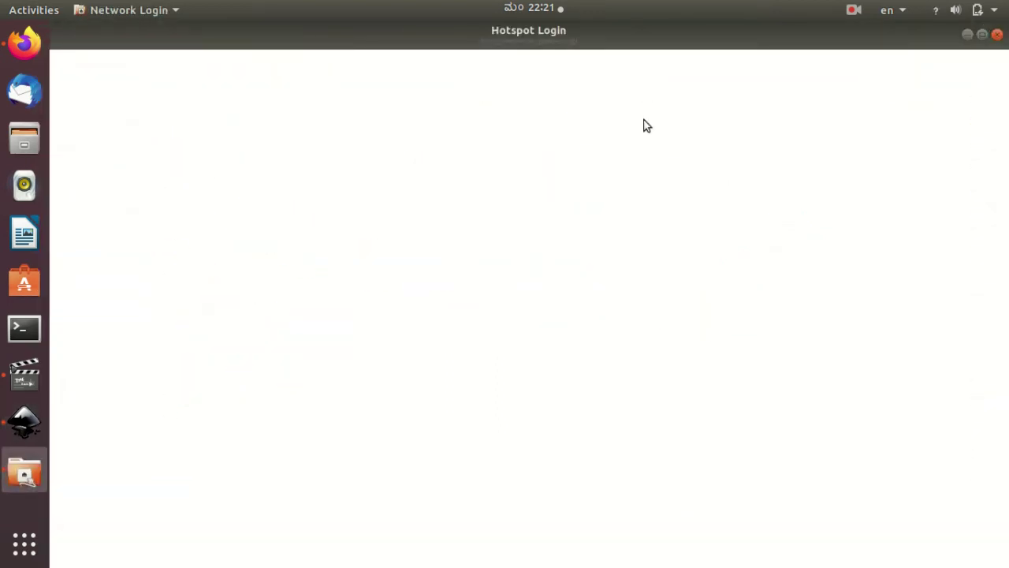
{"action": "left_click", "coordinate": [998, 35]}
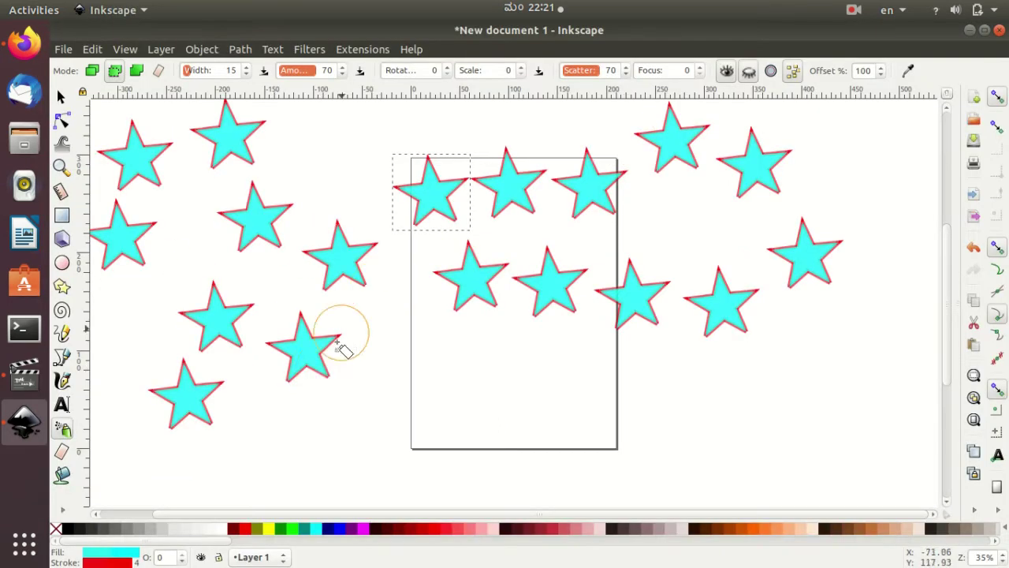
{"action": "mouse_move", "coordinate": [338, 342]}
{"action": "left_mouse_down"}
{"action": "mouse_move", "coordinate": [879, 162]}
{"action": "mouse_move", "coordinate": [280, 469]}
{"action": "mouse_move", "coordinate": [793, 465]}
{"action": "mouse_move", "coordinate": [890, 439]}
{"action": "mouse_move", "coordinate": [889, 273]}
{"action": "left_mouse_up"}
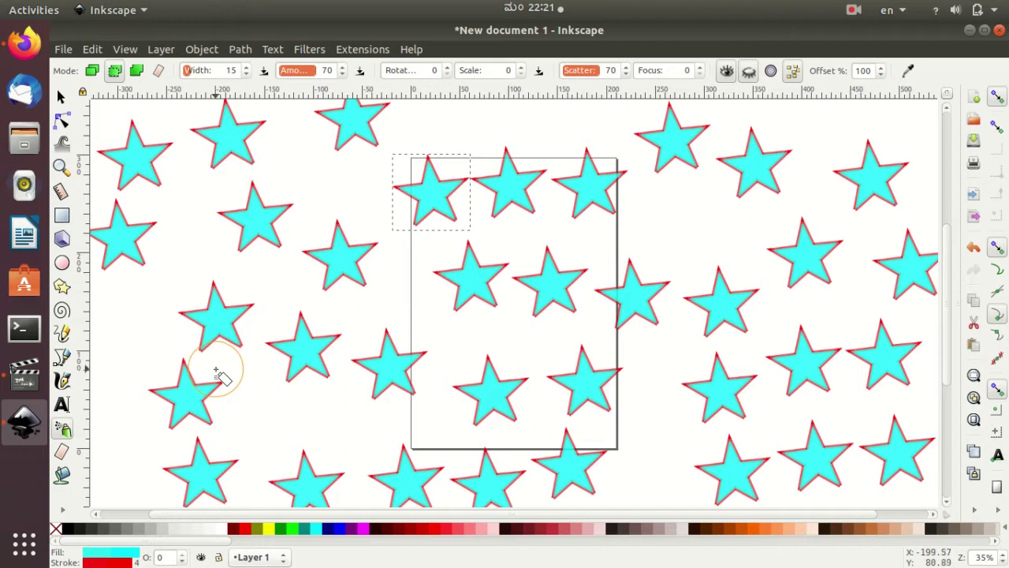
{"action": "key", "text": "ctrl+z"}
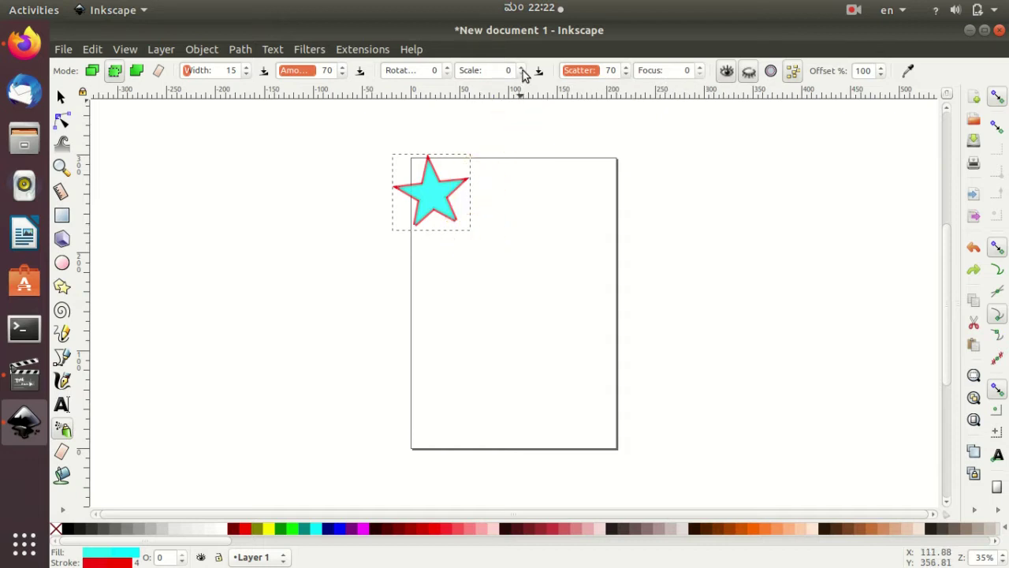
Set spray scale variation to 63 and spray varied-size star copies across the canvas
{"action": "left_click", "coordinate": [522, 69]}
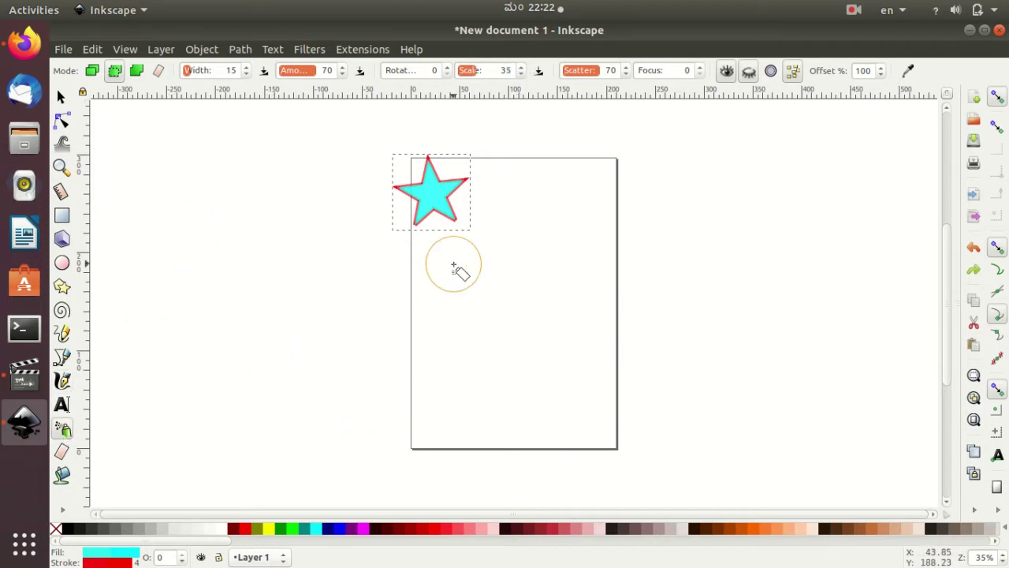
{"action": "mouse_move", "coordinate": [496, 206]}
{"action": "left_mouse_down"}
{"action": "mouse_move", "coordinate": [824, 173]}
{"action": "mouse_move", "coordinate": [871, 296]}
{"action": "mouse_move", "coordinate": [657, 297]}
{"action": "mouse_move", "coordinate": [444, 265]}
{"action": "mouse_move", "coordinate": [300, 276]}
{"action": "mouse_move", "coordinate": [203, 150]}
{"action": "mouse_move", "coordinate": [145, 338]}
{"action": "mouse_move", "coordinate": [454, 451]}
{"action": "mouse_move", "coordinate": [207, 457]}
{"action": "mouse_move", "coordinate": [556, 360]}
{"action": "mouse_move", "coordinate": [904, 428]}
{"action": "mouse_move", "coordinate": [350, 304]}
{"action": "left_mouse_up"}
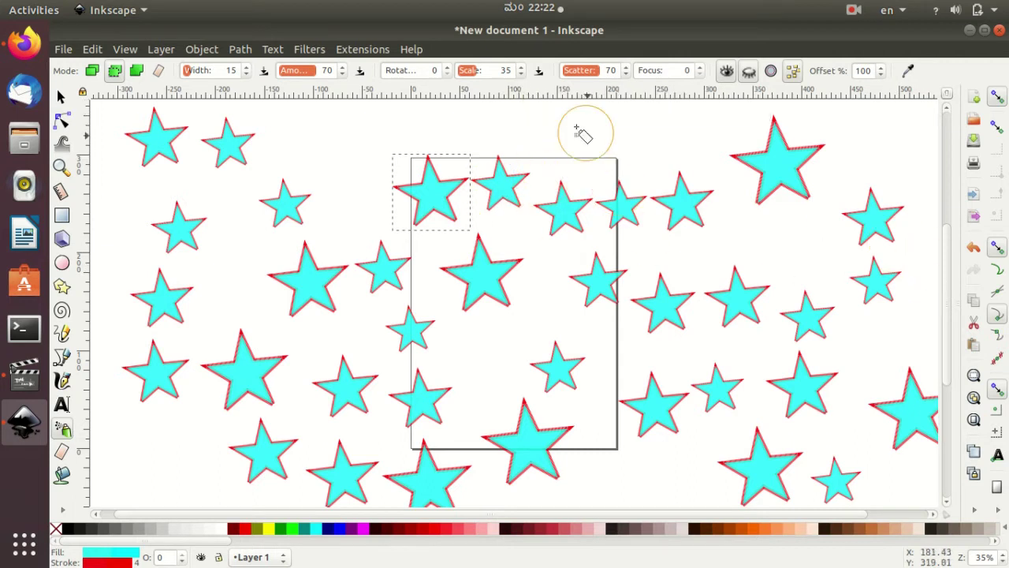
{"action": "key", "text": "ctrl+z"}
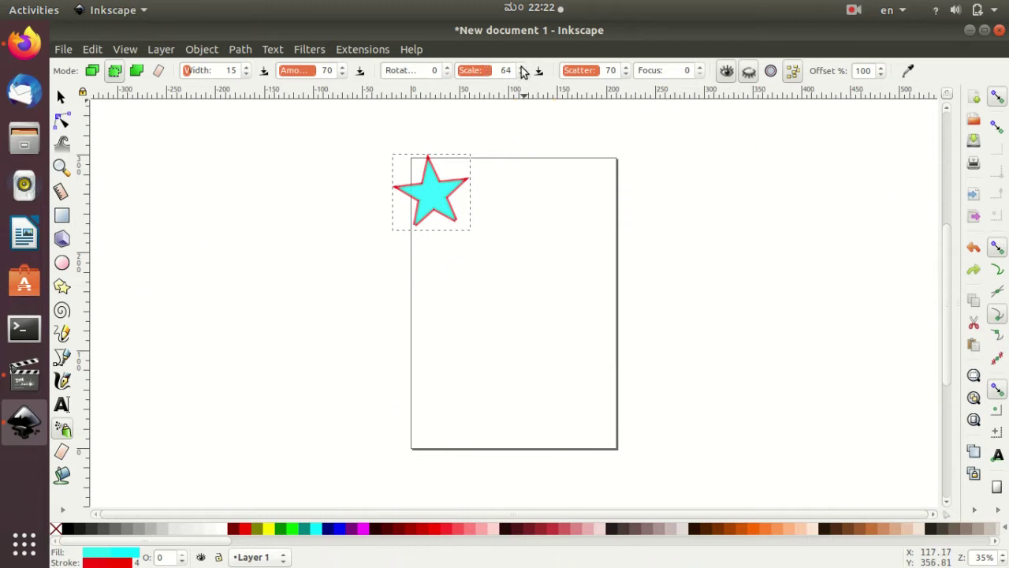
{"action": "mouse_move", "coordinate": [452, 238]}
{"action": "left_mouse_down"}
{"action": "mouse_move", "coordinate": [590, 176]}
{"action": "mouse_move", "coordinate": [732, 281]}
{"action": "mouse_move", "coordinate": [458, 287]}
{"action": "mouse_move", "coordinate": [223, 164]}
{"action": "left_mouse_up"}
{"action": "mouse_move", "coordinate": [150, 248]}
{"action": "left_mouse_down"}
{"action": "mouse_move", "coordinate": [815, 347]}
{"action": "mouse_move", "coordinate": [323, 339]}
{"action": "mouse_move", "coordinate": [860, 86]}
{"action": "mouse_move", "coordinate": [907, 338]}
{"action": "mouse_move", "coordinate": [646, 333]}
{"action": "mouse_move", "coordinate": [597, 428]}
{"action": "mouse_move", "coordinate": [477, 462]}
{"action": "mouse_move", "coordinate": [226, 401]}
{"action": "left_mouse_up"}
{"action": "left_click", "coordinate": [434, 264]}
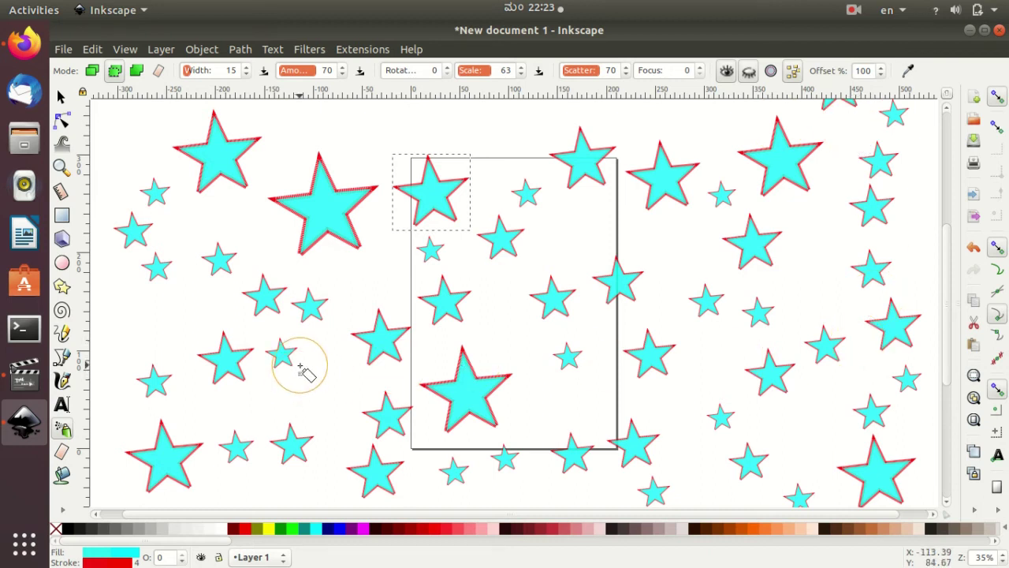
Undo the sprayed stars and delete the original star
{"action": "key", "text": "ctrl+z"}
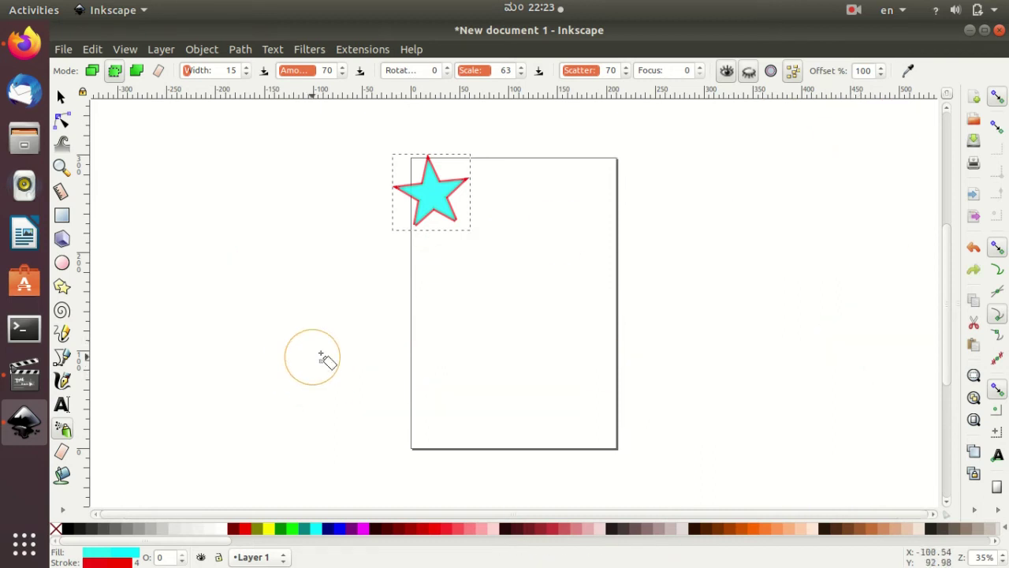
{"action": "left_click", "coordinate": [60, 97]}
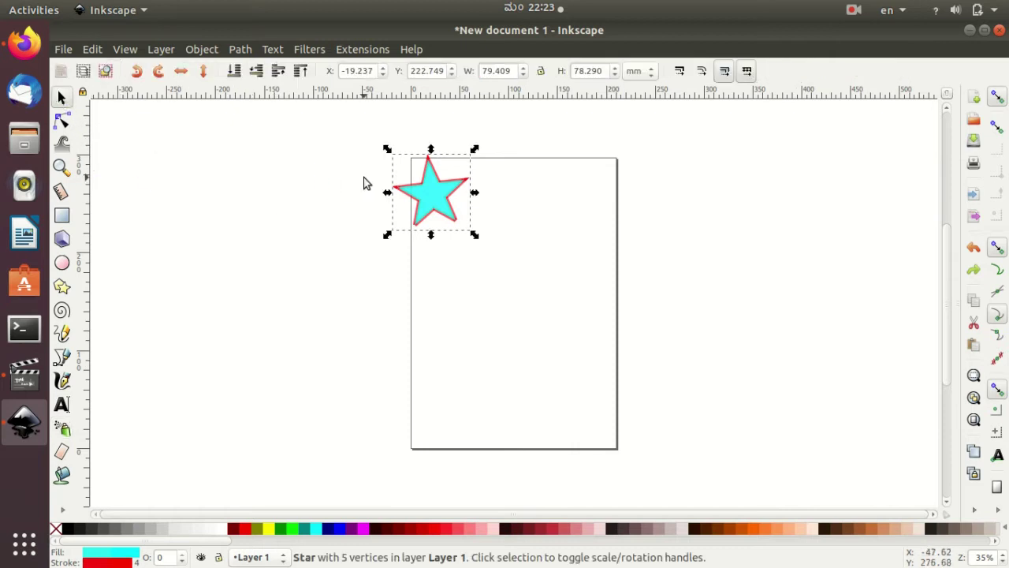
{"action": "key", "text": "Delete"}
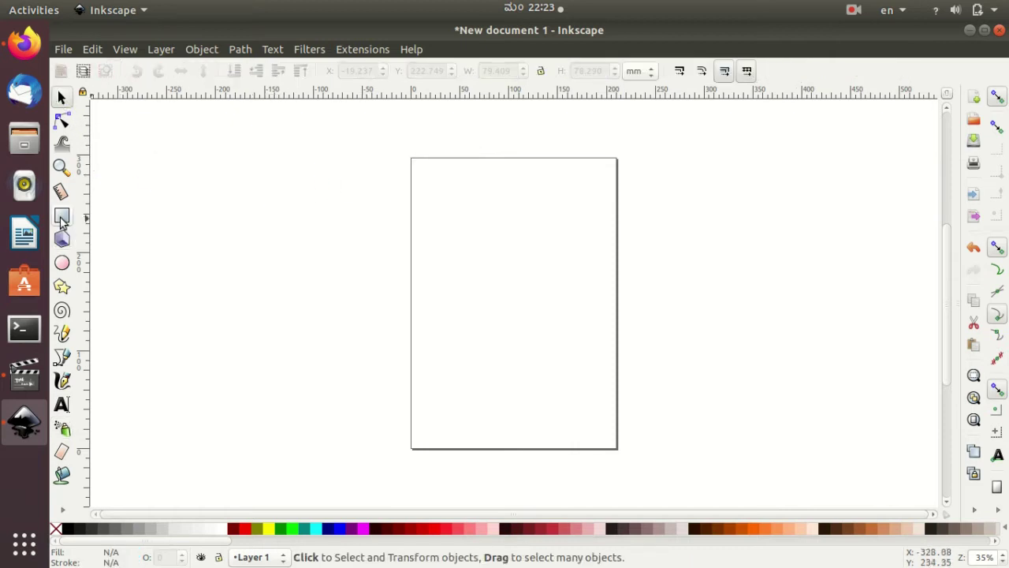
Draw a green square left of the page and spray varied-size clones of it
{"action": "left_click", "coordinate": [62, 218]}
{"action": "left_click_drag", "start_coordinate": [132, 200], "coordinate": [210, 269]}
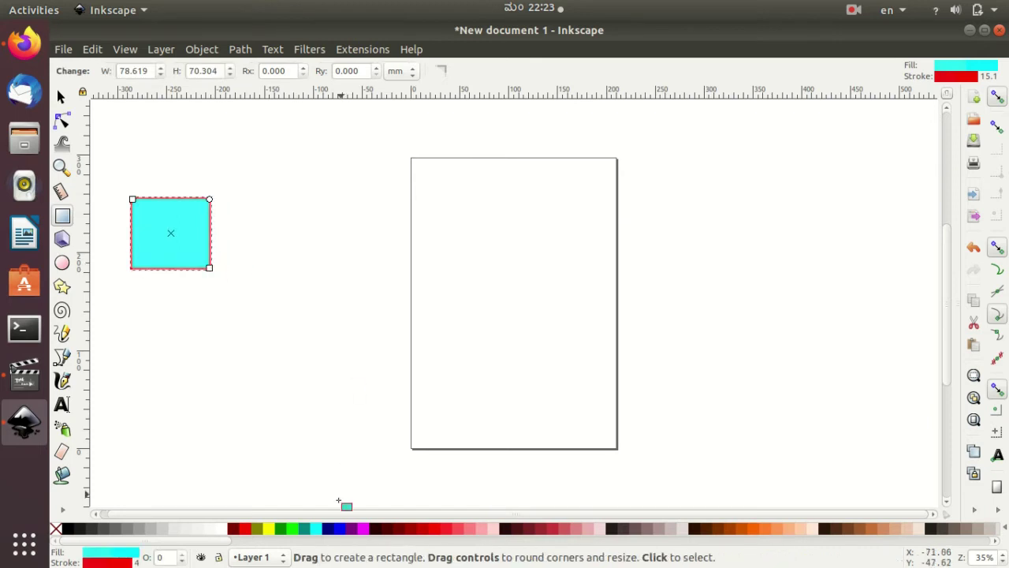
{"action": "left_click", "coordinate": [285, 536]}
{"action": "left_click_drag", "start_coordinate": [285, 536], "coordinate": [247, 266]}
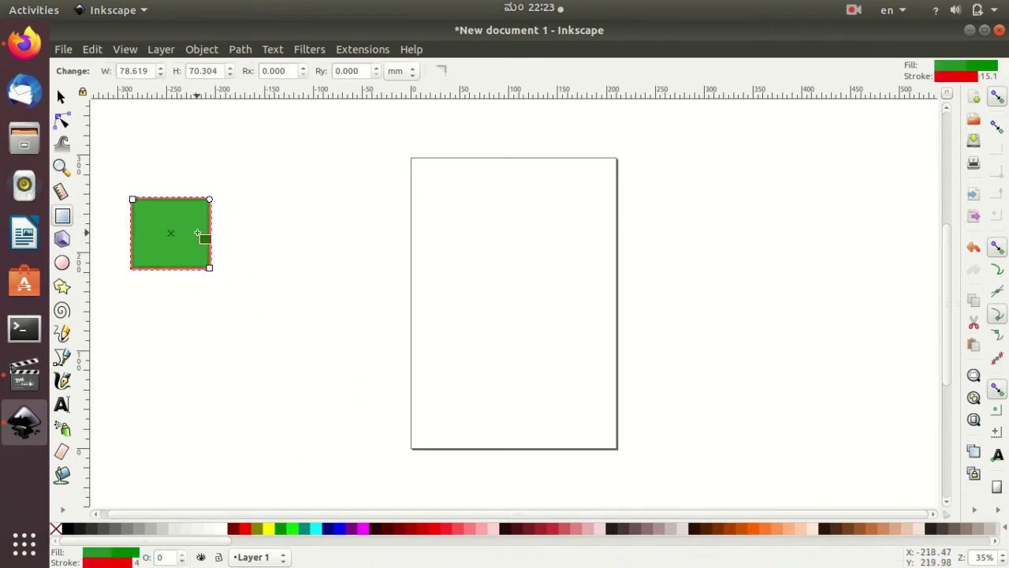
{"action": "left_click", "coordinate": [61, 428]}
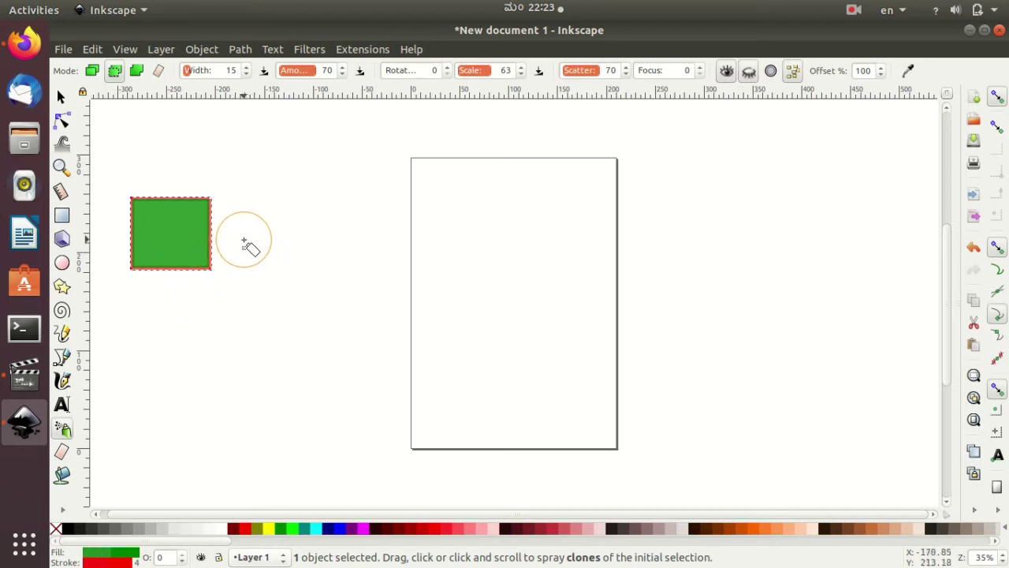
{"action": "mouse_move", "coordinate": [246, 236]}
{"action": "left_mouse_down"}
{"action": "mouse_move", "coordinate": [456, 273]}
{"action": "mouse_move", "coordinate": [315, 326]}
{"action": "mouse_move", "coordinate": [218, 394]}
{"action": "mouse_move", "coordinate": [421, 428]}
{"action": "mouse_move", "coordinate": [595, 285]}
{"action": "mouse_move", "coordinate": [705, 165]}
{"action": "mouse_move", "coordinate": [886, 259]}
{"action": "mouse_move", "coordinate": [894, 379]}
{"action": "mouse_move", "coordinate": [624, 435]}
{"action": "mouse_move", "coordinate": [264, 473]}
{"action": "mouse_move", "coordinate": [140, 376]}
{"action": "mouse_move", "coordinate": [137, 331]}
{"action": "left_mouse_up"}
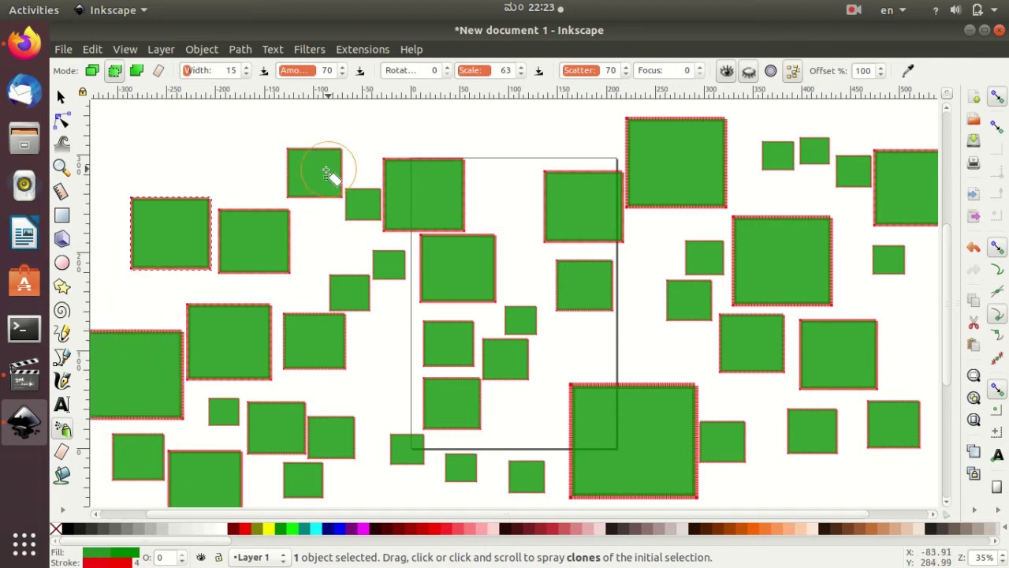
Clear the square clones, test and undo a uniform-size spray, and set rotation variation to 31
{"action": "key", "text": "ctrl+z"}
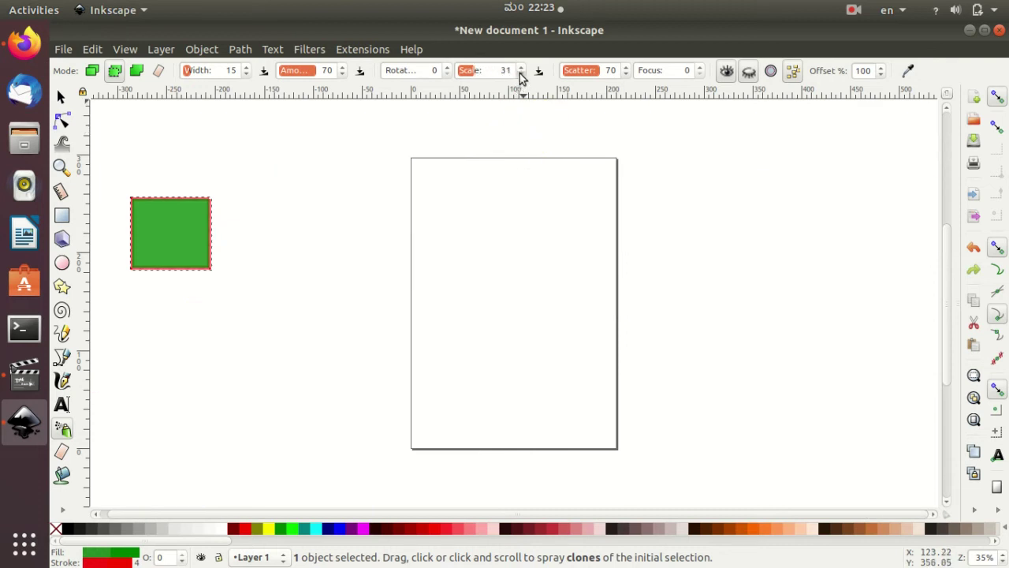
{"action": "mouse_move", "coordinate": [289, 254]}
{"action": "left_mouse_down"}
{"action": "mouse_move", "coordinate": [334, 237]}
{"action": "mouse_move", "coordinate": [588, 194]}
{"action": "mouse_move", "coordinate": [844, 279]}
{"action": "mouse_move", "coordinate": [350, 352]}
{"action": "mouse_move", "coordinate": [165, 349]}
{"action": "mouse_move", "coordinate": [327, 461]}
{"action": "mouse_move", "coordinate": [591, 402]}
{"action": "mouse_move", "coordinate": [793, 441]}
{"action": "mouse_move", "coordinate": [543, 466]}
{"action": "mouse_move", "coordinate": [891, 450]}
{"action": "mouse_move", "coordinate": [923, 226]}
{"action": "mouse_move", "coordinate": [608, 139]}
{"action": "mouse_move", "coordinate": [259, 135]}
{"action": "mouse_move", "coordinate": [152, 147]}
{"action": "left_mouse_up"}
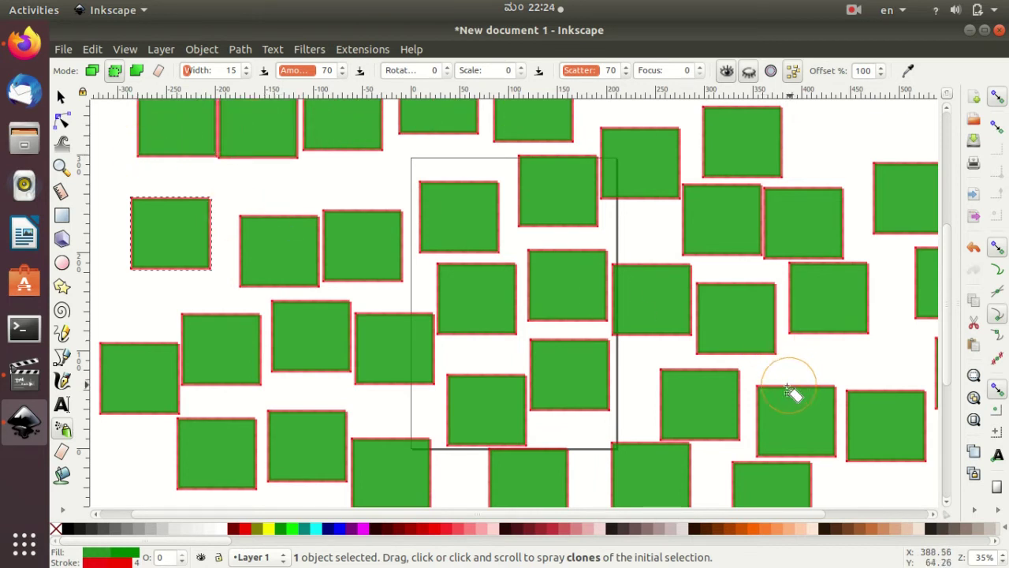
{"action": "key", "text": "ctrl+z"}
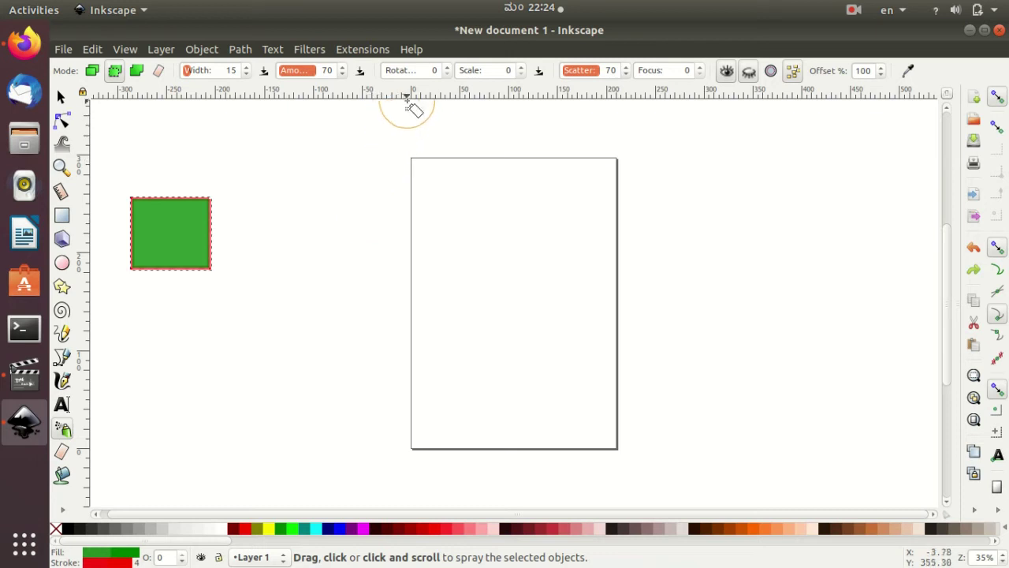
{"action": "left_click", "coordinate": [448, 67]}
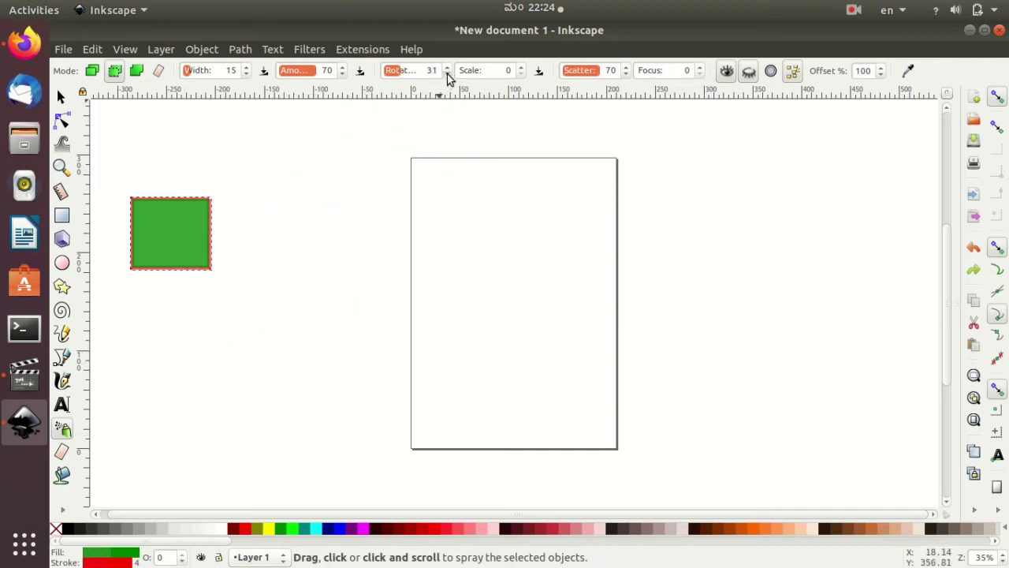
Set rotation variation to 30, spray rotated square copies, then undo them
{"action": "left_click", "coordinate": [447, 74]}
{"action": "left_click", "coordinate": [272, 232]}
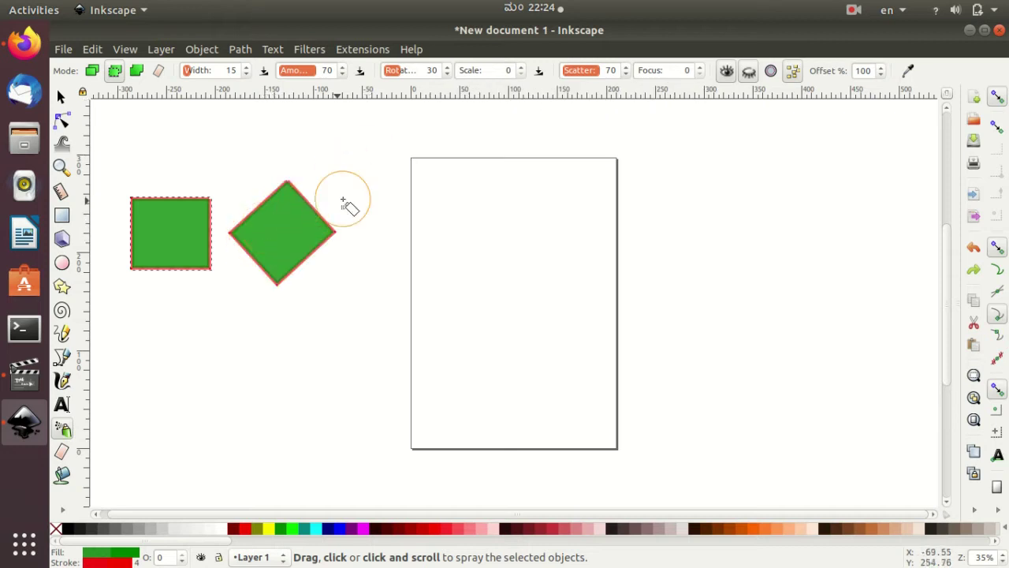
{"action": "mouse_move", "coordinate": [342, 203]}
{"action": "left_mouse_down"}
{"action": "mouse_move", "coordinate": [624, 198]}
{"action": "mouse_move", "coordinate": [788, 288]}
{"action": "mouse_move", "coordinate": [505, 302]}
{"action": "mouse_move", "coordinate": [323, 384]}
{"action": "mouse_move", "coordinate": [185, 405]}
{"action": "mouse_move", "coordinate": [334, 478]}
{"action": "mouse_move", "coordinate": [865, 427]}
{"action": "mouse_move", "coordinate": [886, 234]}
{"action": "mouse_move", "coordinate": [699, 153]}
{"action": "mouse_move", "coordinate": [176, 131]}
{"action": "mouse_move", "coordinate": [163, 139]}
{"action": "left_mouse_up"}
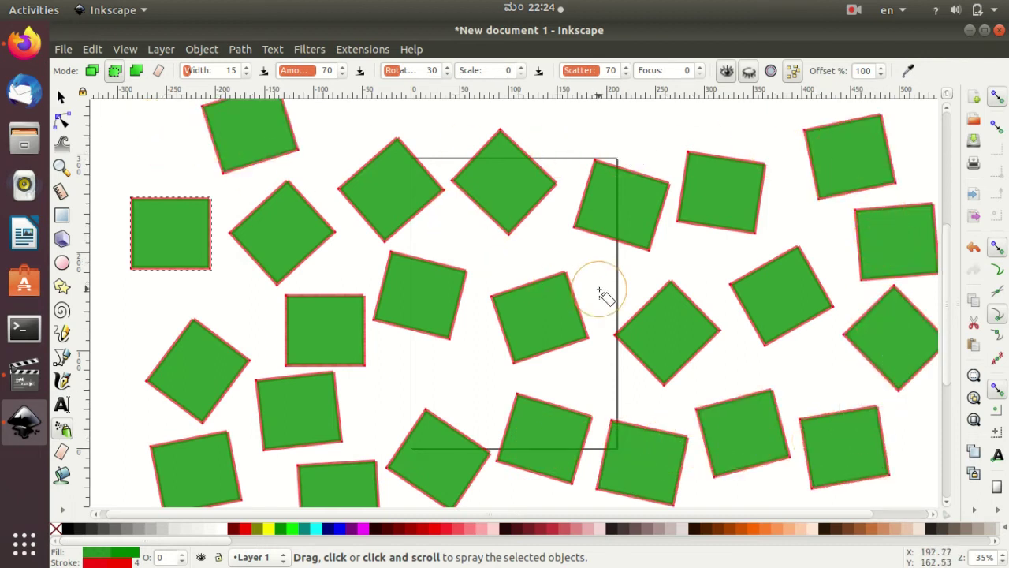
{"action": "scroll", "coordinate": [620, 291], "scroll_direction": "up", "scroll_amount": 2, "text": "ctrl"}
{"action": "scroll", "coordinate": [620, 290], "scroll_direction": "down", "scroll_amount": 1}
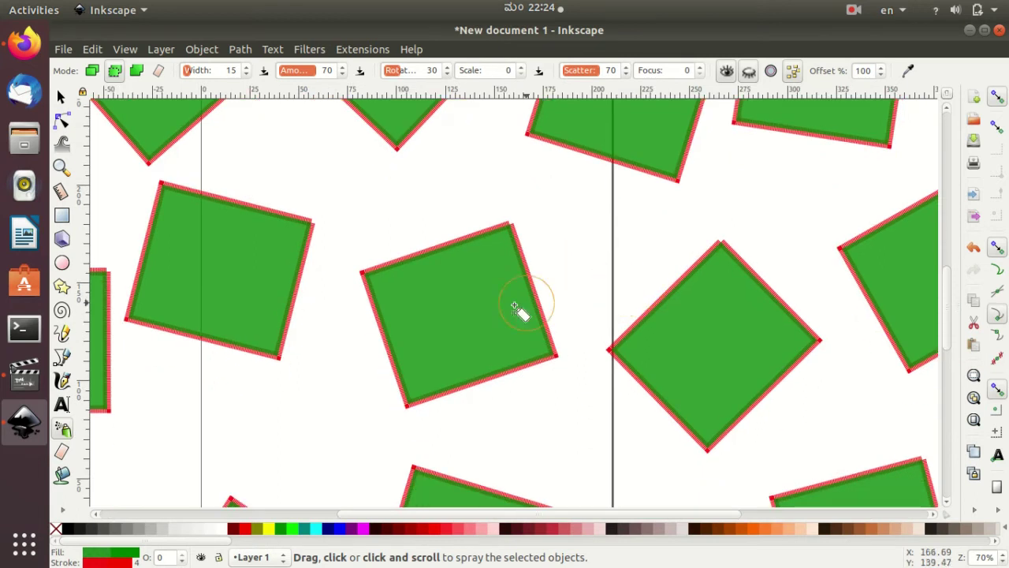
{"action": "scroll", "coordinate": [613, 353], "scroll_direction": "down", "scroll_amount": 1, "text": "ctrl"}
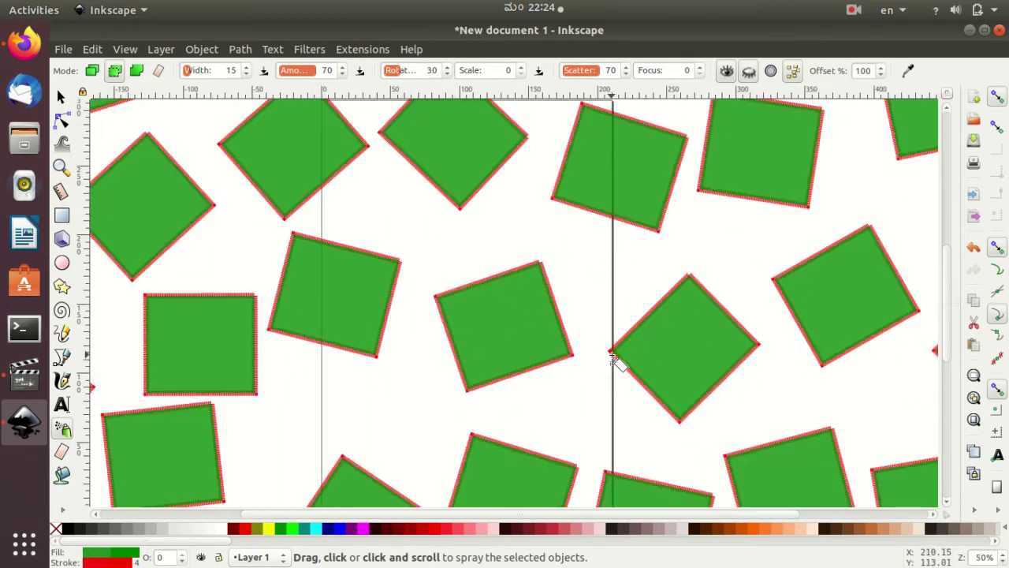
{"action": "scroll", "coordinate": [612, 352], "scroll_direction": "down", "scroll_amount": 1, "text": "ctrl"}
{"action": "scroll", "coordinate": [613, 353], "scroll_direction": "down", "scroll_amount": 2}
{"action": "scroll", "coordinate": [612, 352], "scroll_direction": "up", "scroll_amount": 2}
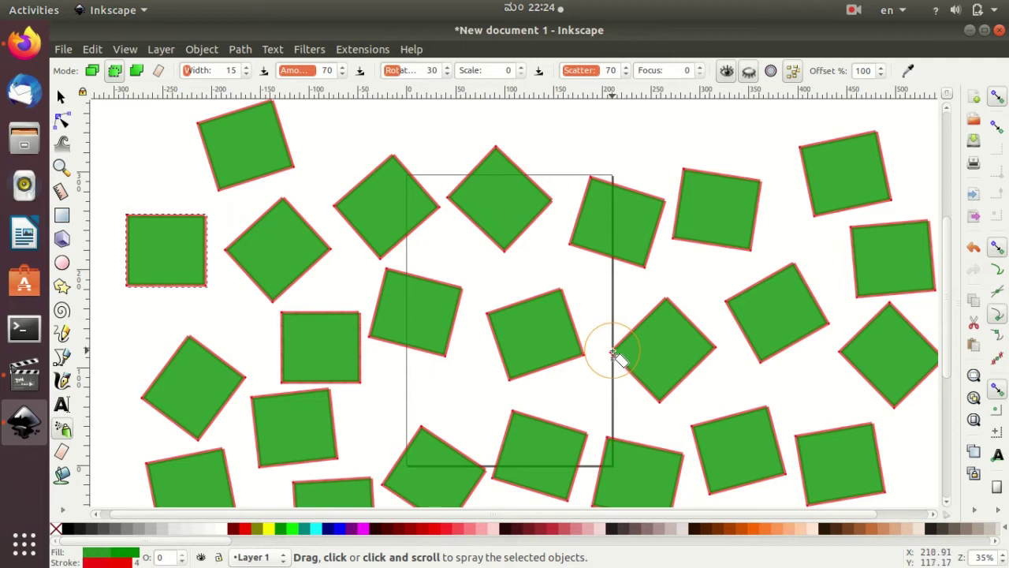
{"action": "scroll", "coordinate": [613, 352], "scroll_direction": "down", "scroll_amount": 2}
{"action": "key", "text": "ctrl+z"}
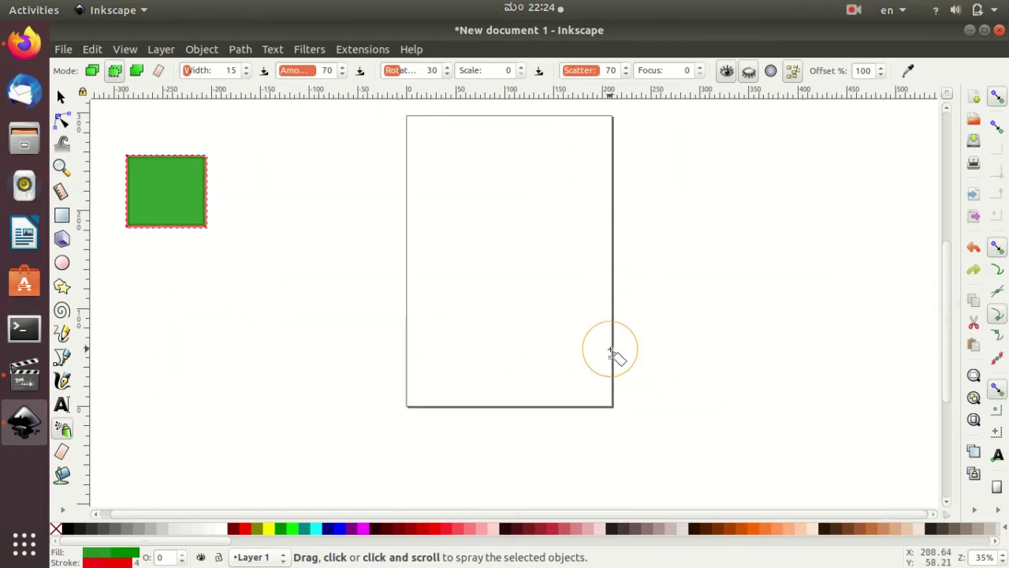
Spray more strongly rotated green square copies across the whole page
{"action": "scroll", "coordinate": [613, 352], "scroll_direction": "up", "scroll_amount": 1}
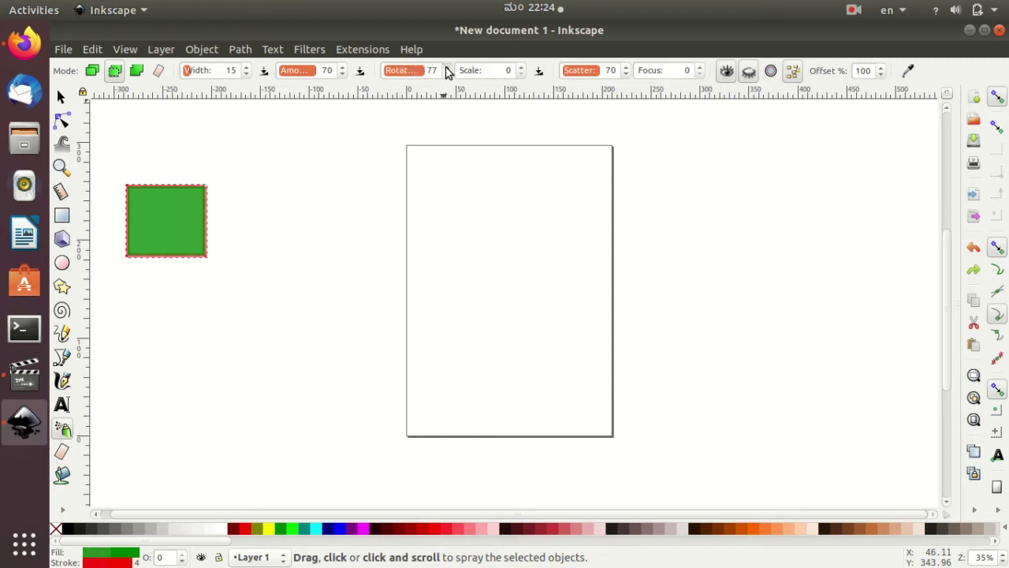
{"action": "mouse_move", "coordinate": [268, 228]}
{"action": "left_mouse_down"}
{"action": "mouse_move", "coordinate": [234, 254]}
{"action": "mouse_move", "coordinate": [354, 223]}
{"action": "mouse_move", "coordinate": [652, 254]}
{"action": "mouse_move", "coordinate": [741, 350]}
{"action": "mouse_move", "coordinate": [446, 344]}
{"action": "mouse_move", "coordinate": [260, 394]}
{"action": "mouse_move", "coordinate": [271, 473]}
{"action": "mouse_move", "coordinate": [701, 475]}
{"action": "mouse_move", "coordinate": [835, 265]}
{"action": "mouse_move", "coordinate": [743, 158]}
{"action": "mouse_move", "coordinate": [923, 365]}
{"action": "mouse_move", "coordinate": [881, 443]}
{"action": "left_mouse_up"}
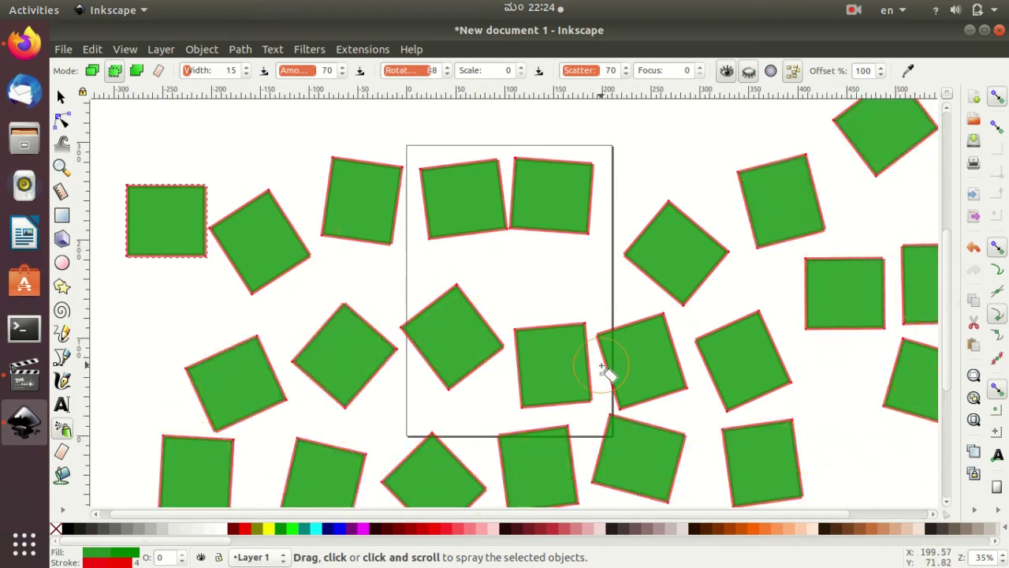
{"action": "scroll", "coordinate": [602, 368], "scroll_direction": "up", "scroll_amount": 1, "text": "ctrl"}
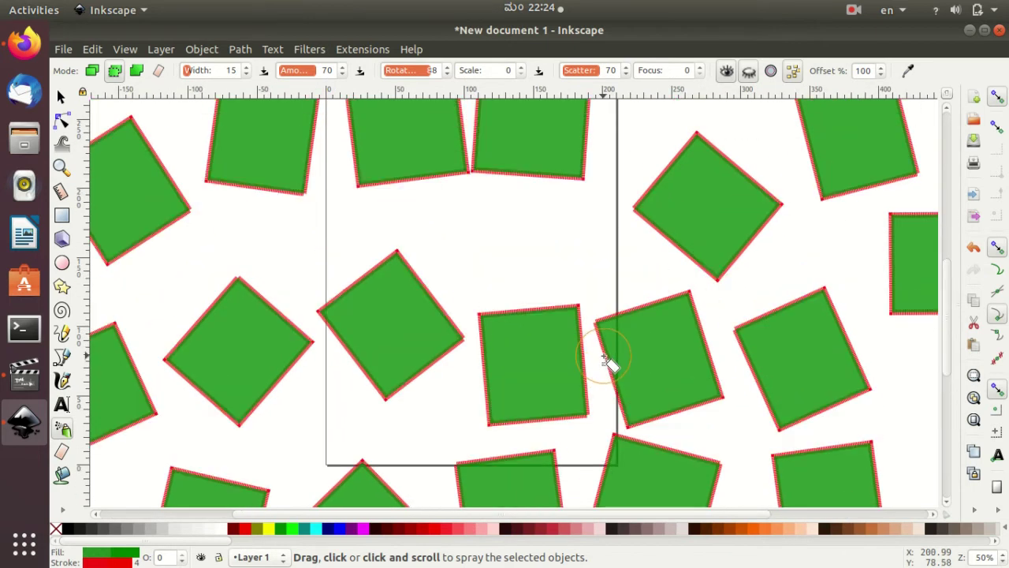
{"action": "scroll", "coordinate": [606, 361], "scroll_direction": "down", "scroll_amount": 1, "text": "ctrl"}
{"action": "scroll", "coordinate": [607, 365], "scroll_direction": "down", "scroll_amount": 2}
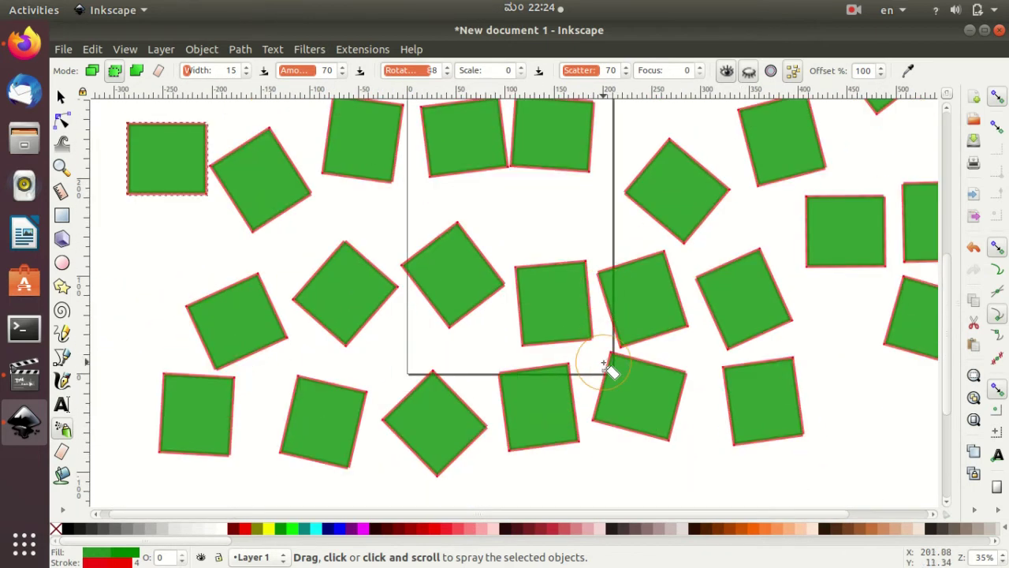
{"action": "scroll", "coordinate": [605, 365], "scroll_direction": "up", "scroll_amount": 2}
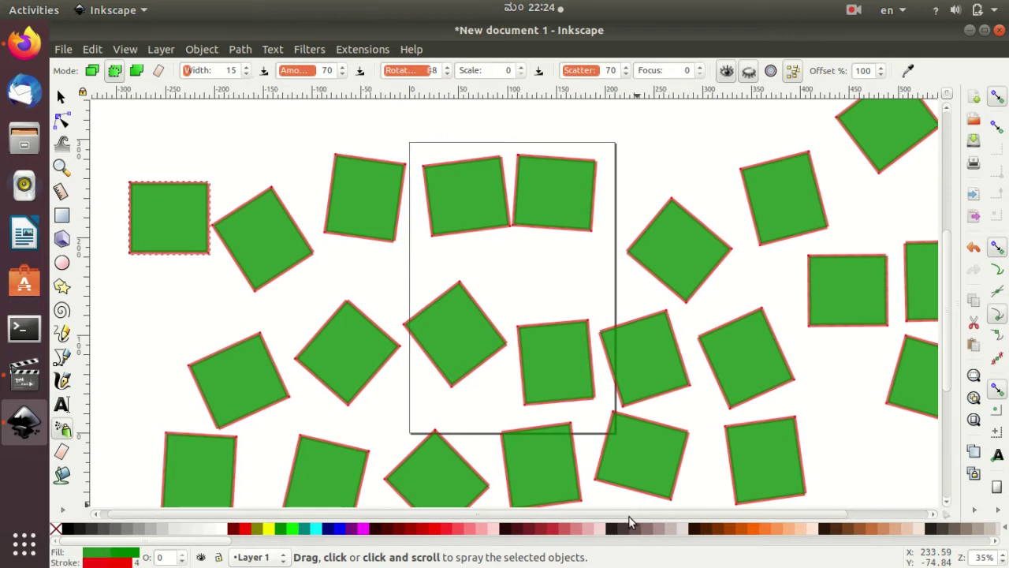
{"action": "scroll", "coordinate": [629, 516], "scroll_direction": "right", "scroll_amount": 2}
{"action": "scroll", "coordinate": [639, 521], "scroll_direction": "left", "scroll_amount": 1}
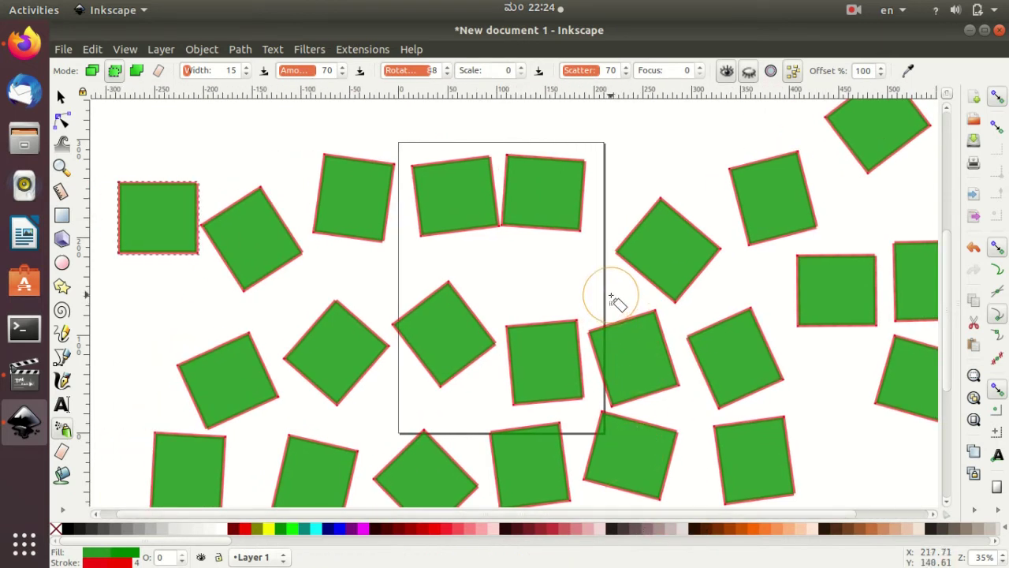
{"action": "scroll", "coordinate": [618, 306], "scroll_direction": "down", "scroll_amount": 1}
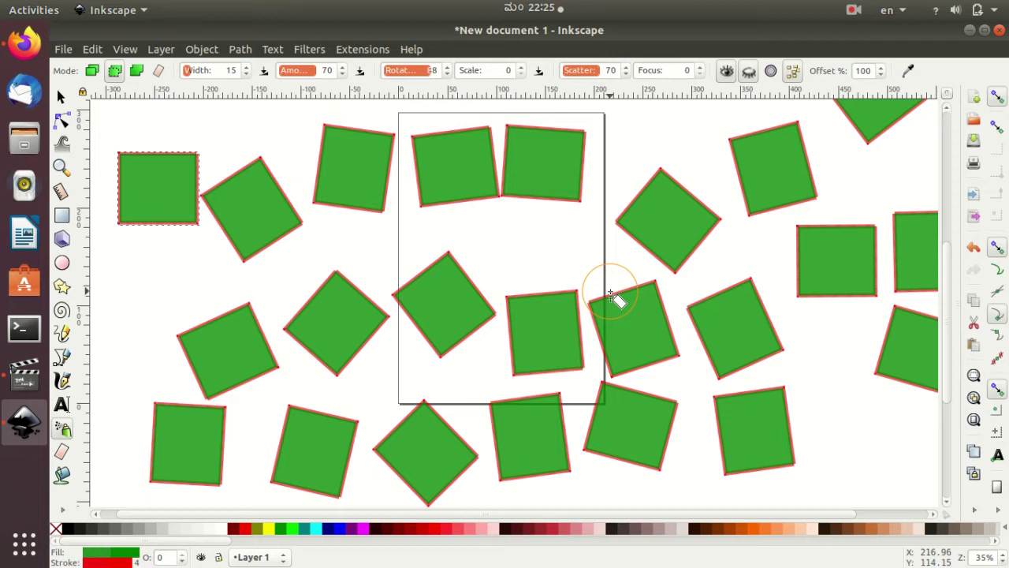
Undo the latest spray and delete the original green square
{"action": "key", "text": "ctrl+z"}
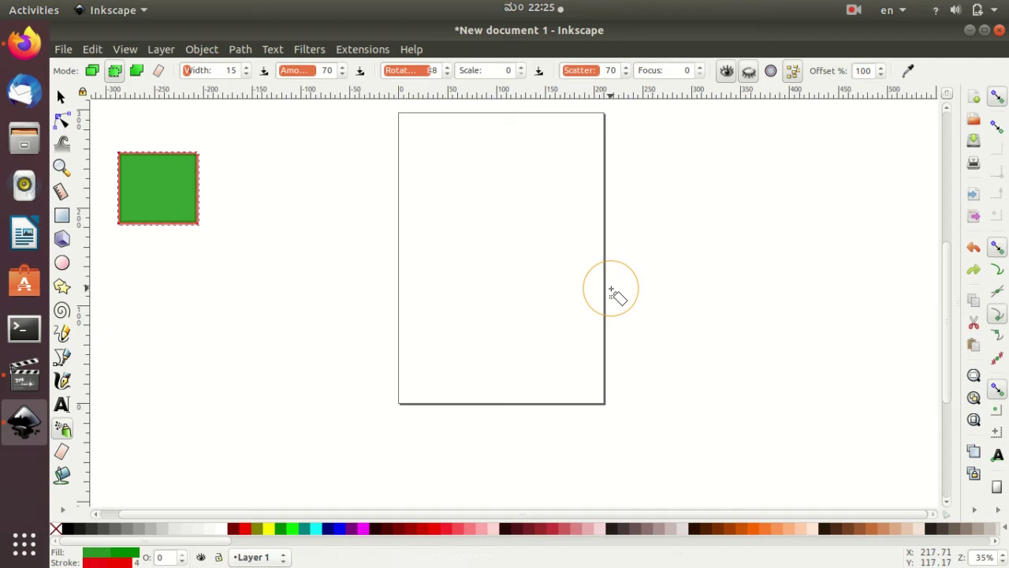
{"action": "left_click", "coordinate": [61, 96]}
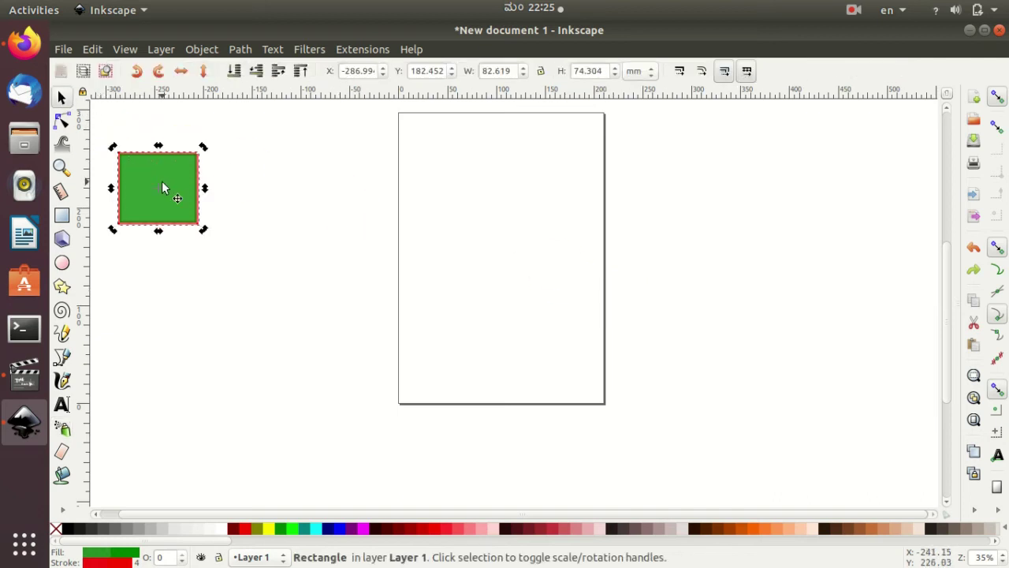
{"action": "key", "text": "Delete"}
{"action": "scroll", "coordinate": [254, 230], "scroll_direction": "up", "scroll_amount": 2}
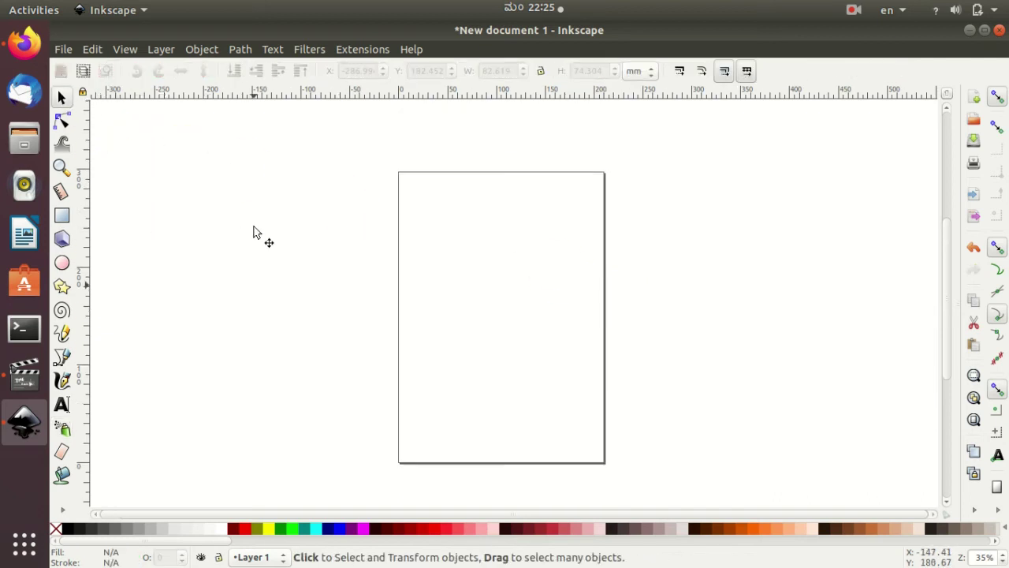
{"action": "scroll", "coordinate": [255, 233], "scroll_direction": "down", "scroll_amount": 1}
Draw a page-sized rectangle filled 90% dark grey
{"action": "left_click", "coordinate": [61, 216]}
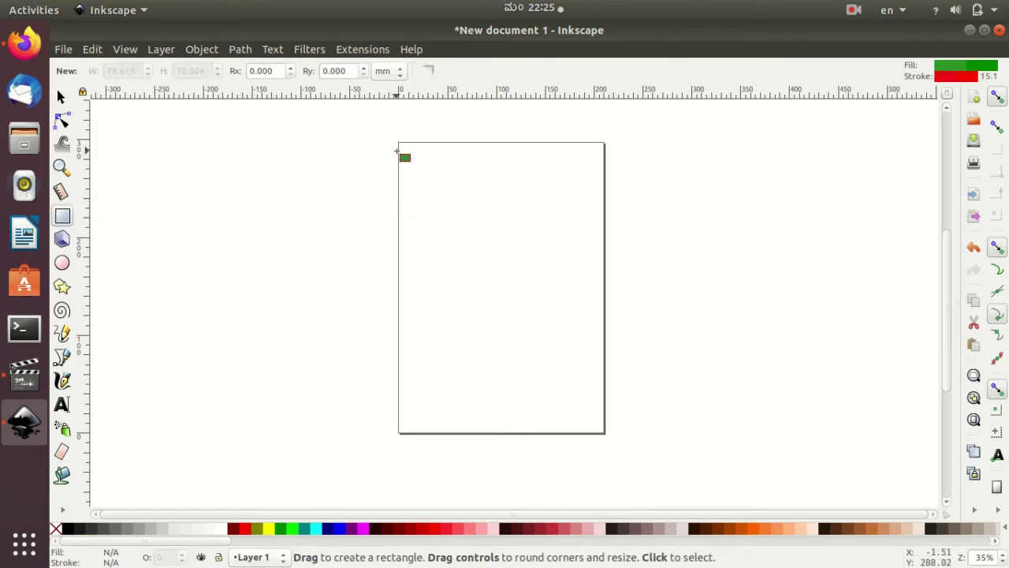
{"action": "left_click_drag", "start_coordinate": [395, 134], "coordinate": [608, 442]}
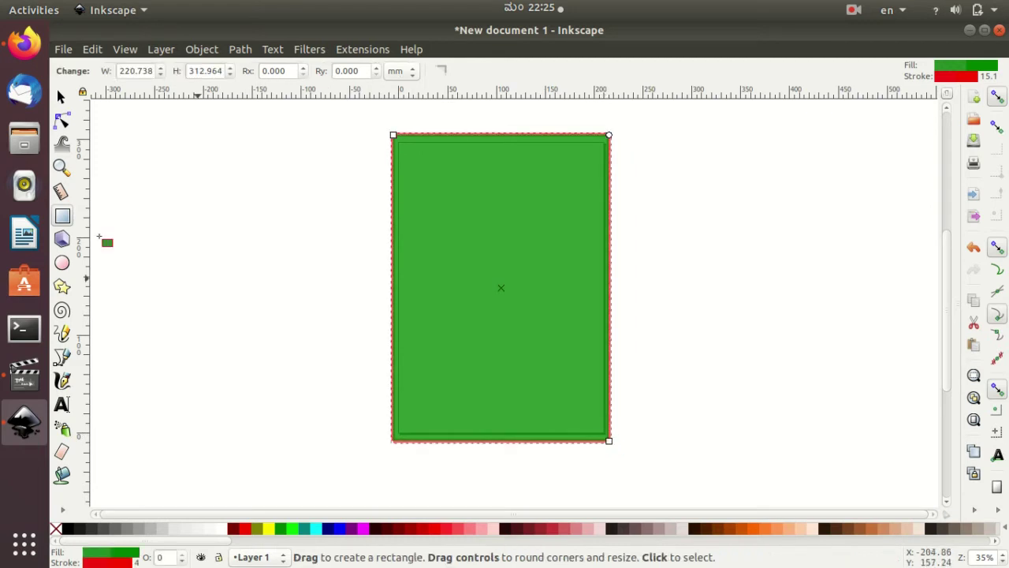
{"action": "left_click", "coordinate": [67, 528]}
{"action": "key", "text": "Escape"}
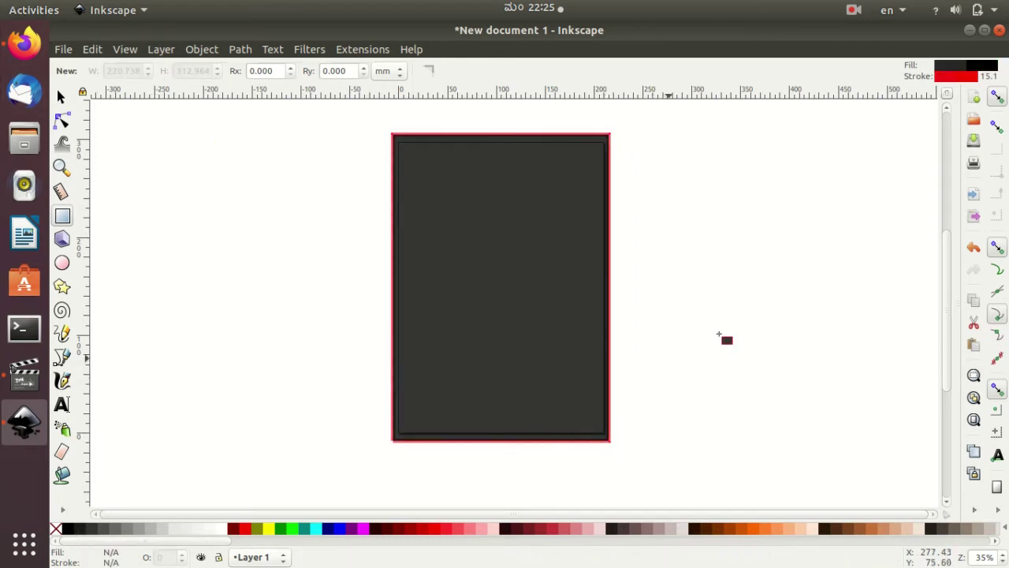
Draw a white star at the dark page's top-left corner
{"action": "left_click", "coordinate": [67, 292]}
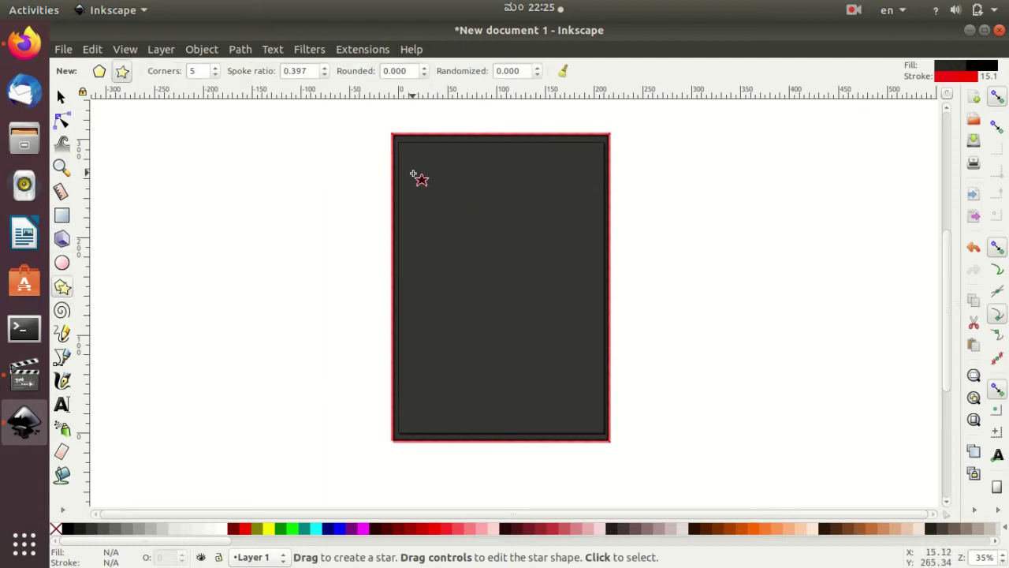
{"action": "left_click_drag", "start_coordinate": [412, 174], "coordinate": [440, 196]}
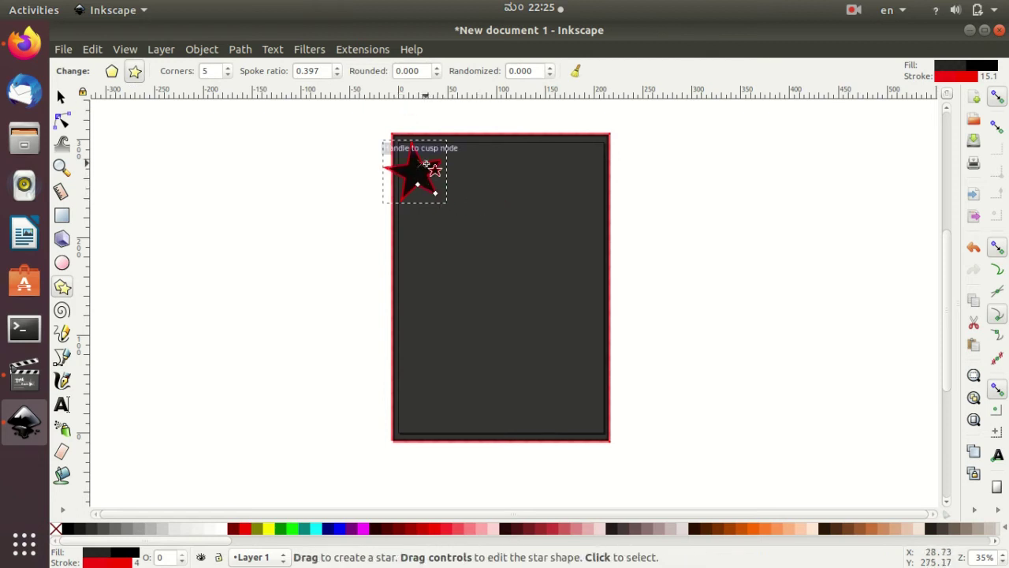
{"action": "left_click", "coordinate": [219, 528]}
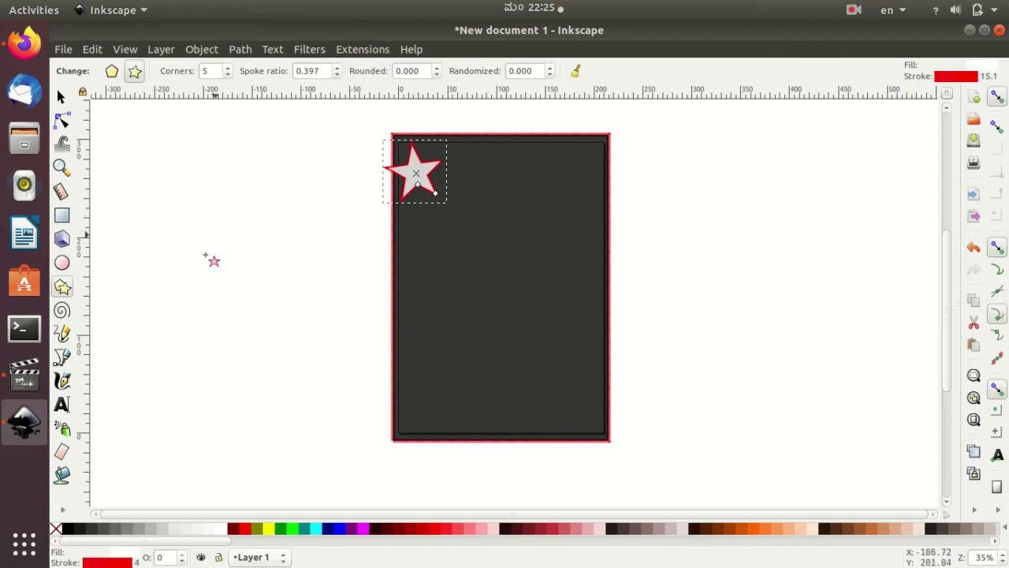
{"action": "left_click", "coordinate": [63, 428]}
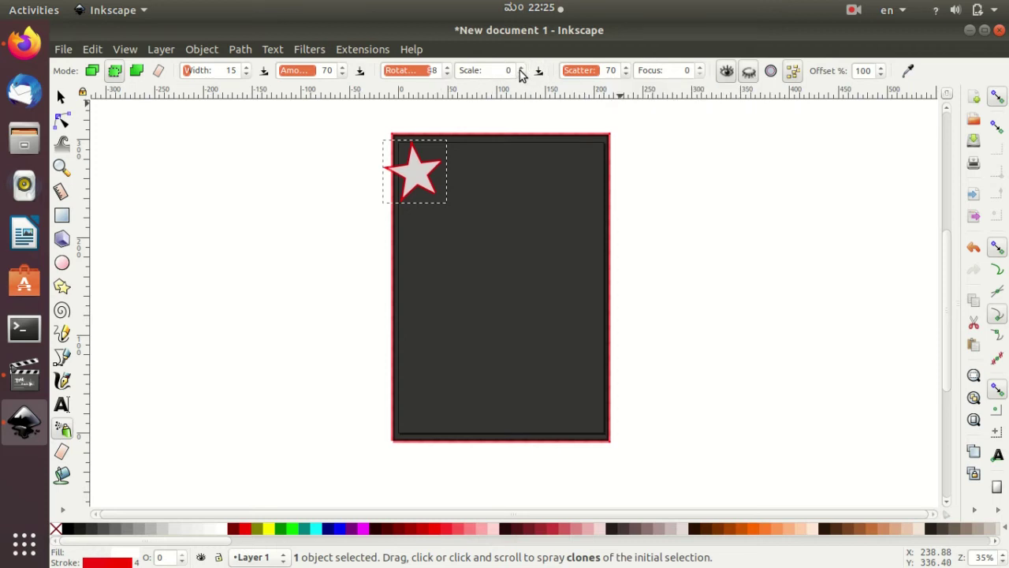
Set scale variation to 27 and spray about fifteen white star clones down the dark page
{"action": "left_click", "coordinate": [521, 68]}
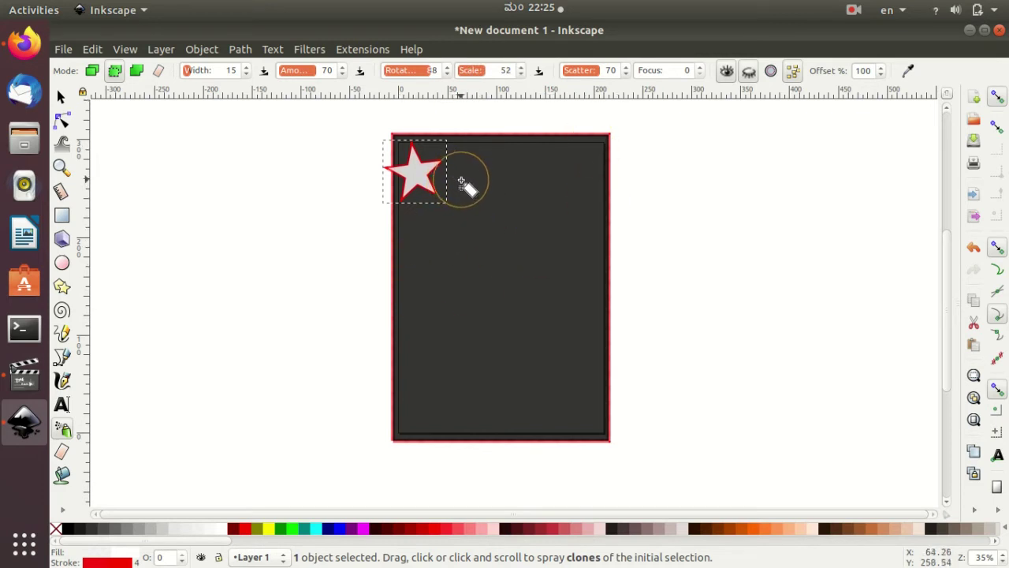
{"action": "mouse_move", "coordinate": [462, 191]}
{"action": "left_mouse_down"}
{"action": "mouse_move", "coordinate": [464, 242]}
{"action": "mouse_move", "coordinate": [428, 259]}
{"action": "mouse_move", "coordinate": [418, 315]}
{"action": "mouse_move", "coordinate": [473, 292]}
{"action": "mouse_move", "coordinate": [529, 317]}
{"action": "mouse_move", "coordinate": [505, 295]}
{"action": "mouse_move", "coordinate": [570, 275]}
{"action": "mouse_move", "coordinate": [550, 360]}
{"action": "mouse_move", "coordinate": [466, 404]}
{"action": "left_mouse_up"}
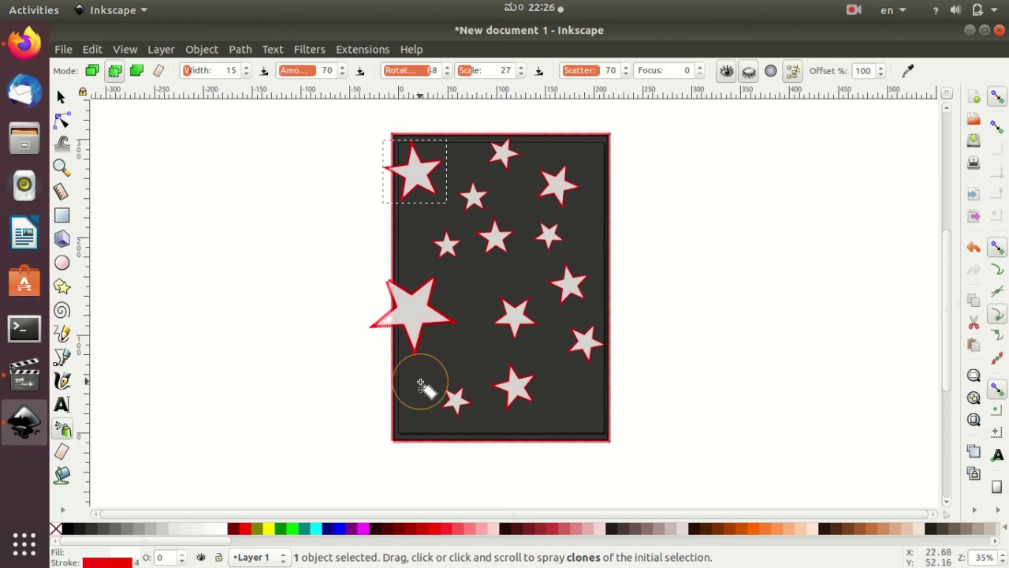
{"action": "scroll", "coordinate": [774, 398], "scroll_direction": "up", "scroll_amount": 1}
{"action": "scroll", "coordinate": [774, 398], "scroll_direction": "up", "scroll_amount": 1}
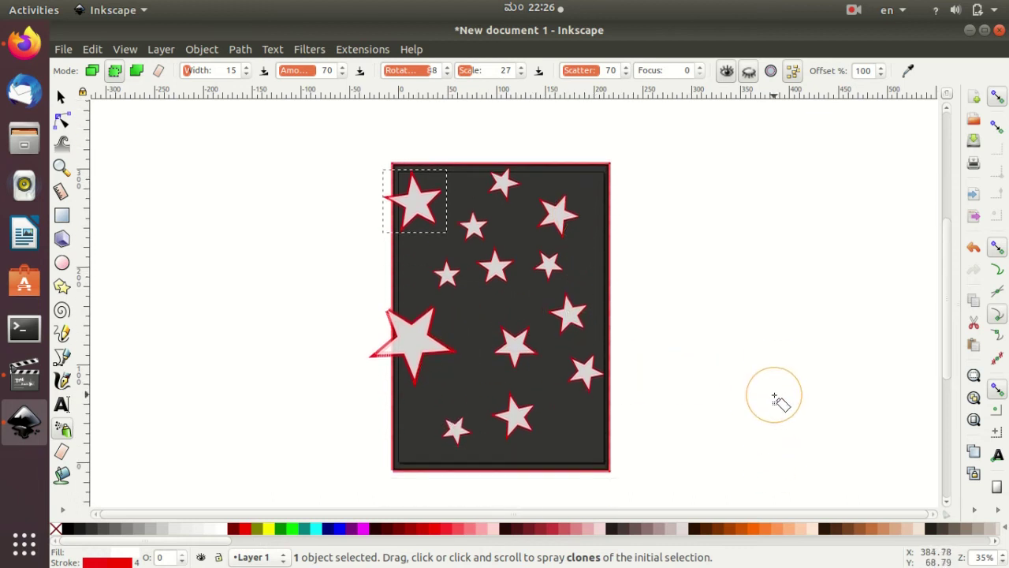
{"action": "scroll", "coordinate": [734, 365], "scroll_direction": "up", "scroll_amount": 1, "text": "ctrl"}
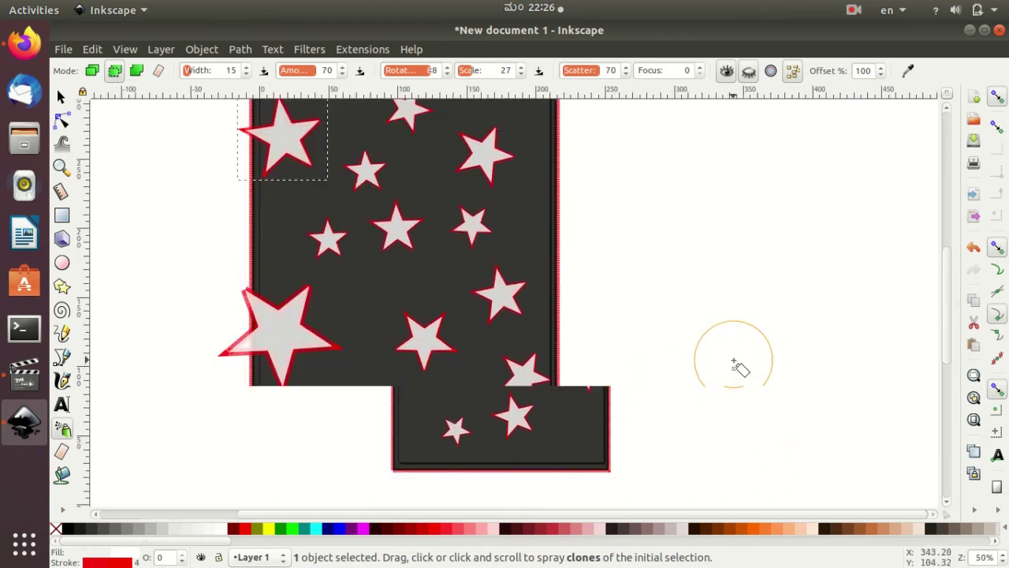
{"action": "scroll", "coordinate": [734, 364], "scroll_direction": "up", "scroll_amount": 2}
{"action": "scroll", "coordinate": [734, 364], "scroll_direction": "down", "scroll_amount": 1}
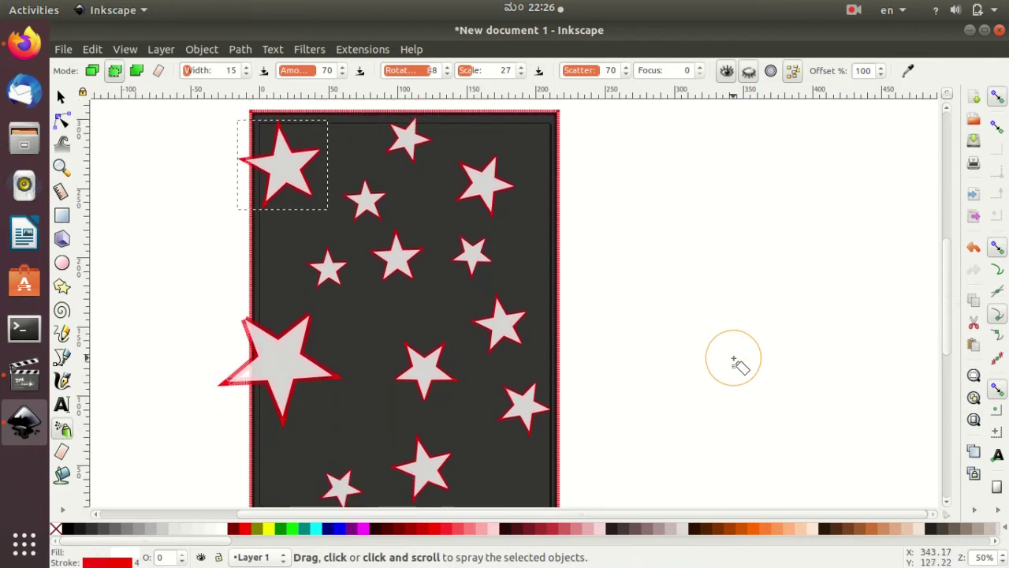
{"action": "scroll", "coordinate": [733, 362], "scroll_direction": "down", "scroll_amount": 1}
{"action": "scroll", "coordinate": [709, 504], "scroll_direction": "left", "scroll_amount": 2}
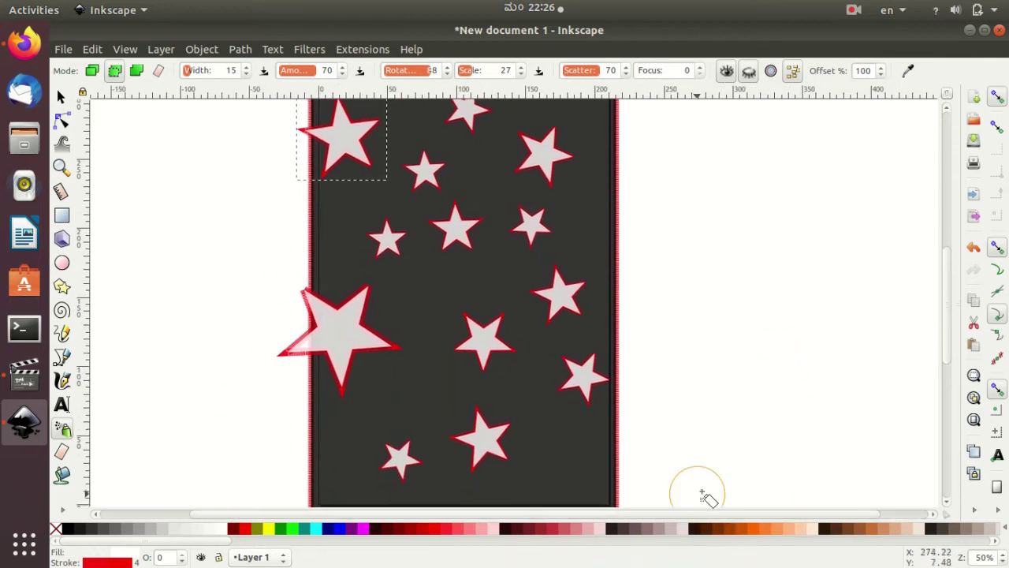
{"action": "scroll", "coordinate": [746, 435], "scroll_direction": "up", "scroll_amount": 2}
{"action": "scroll", "coordinate": [745, 438], "scroll_direction": "down", "scroll_amount": 1}
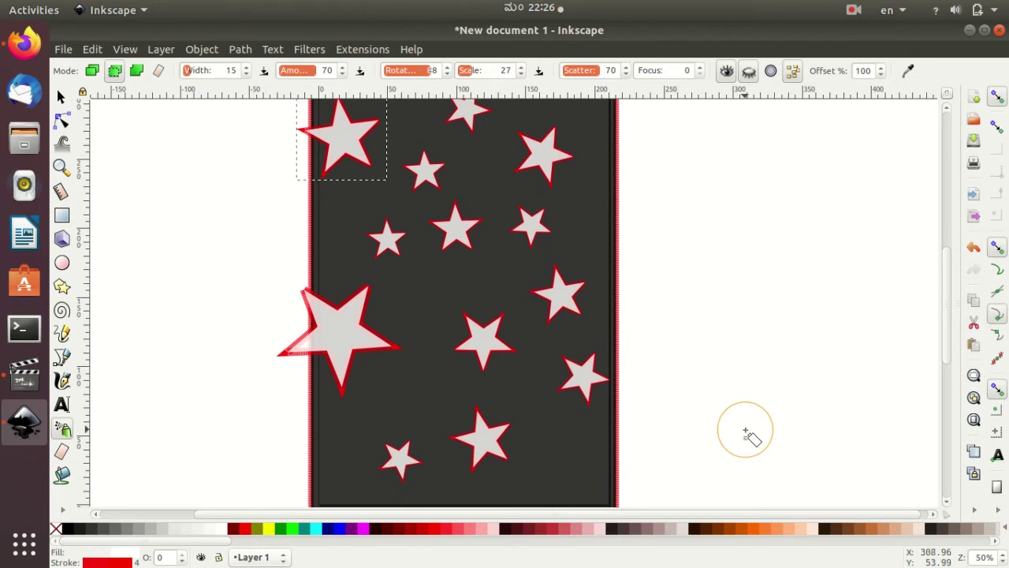
{"action": "scroll", "coordinate": [752, 428], "scroll_direction": "up", "scroll_amount": 2}
{"action": "scroll", "coordinate": [753, 428], "scroll_direction": "down", "scroll_amount": 1}
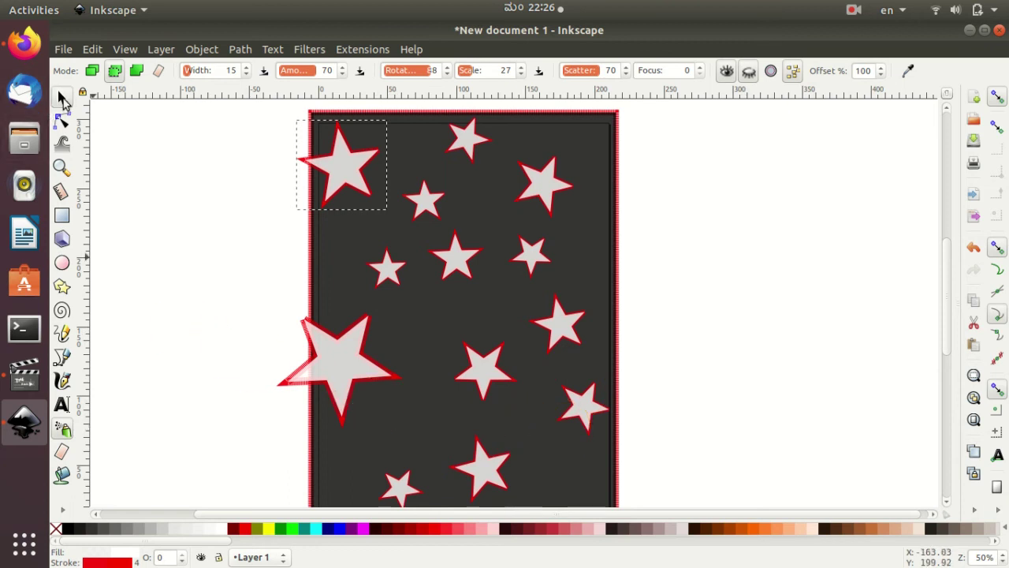
Move the large left clone and the top-left star onto the page with the Selector
{"action": "left_click", "coordinate": [63, 99]}
{"action": "left_click", "coordinate": [331, 344]}
{"action": "left_click_drag", "start_coordinate": [337, 360], "coordinate": [377, 362]}
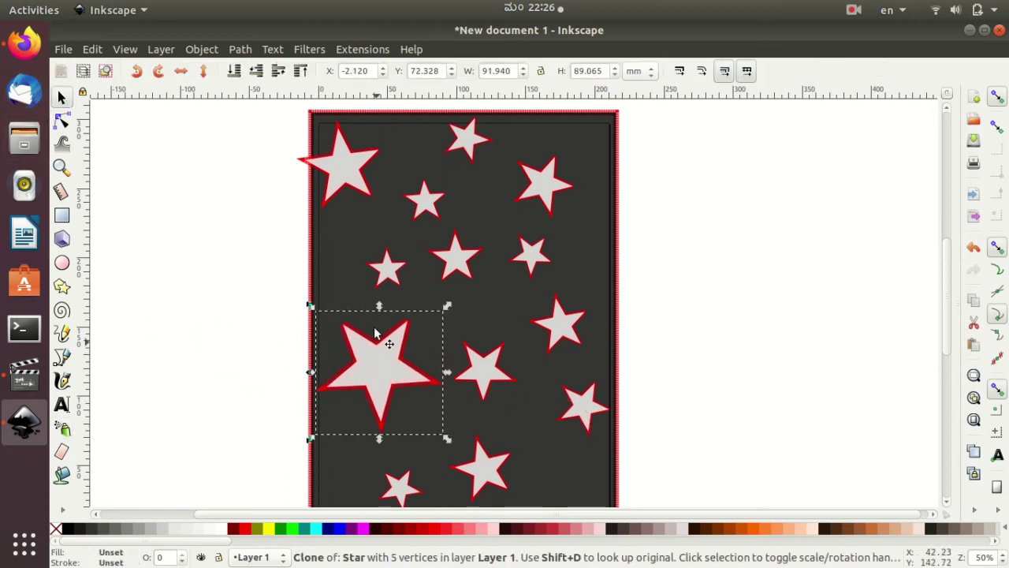
{"action": "left_click_drag", "start_coordinate": [351, 176], "coordinate": [373, 188]}
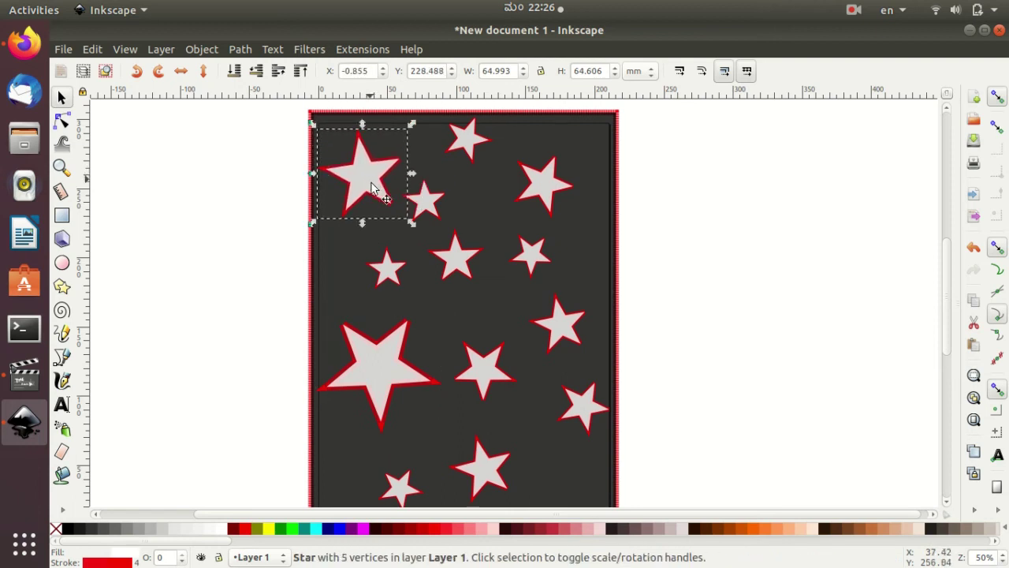
{"action": "left_click", "coordinate": [715, 339]}
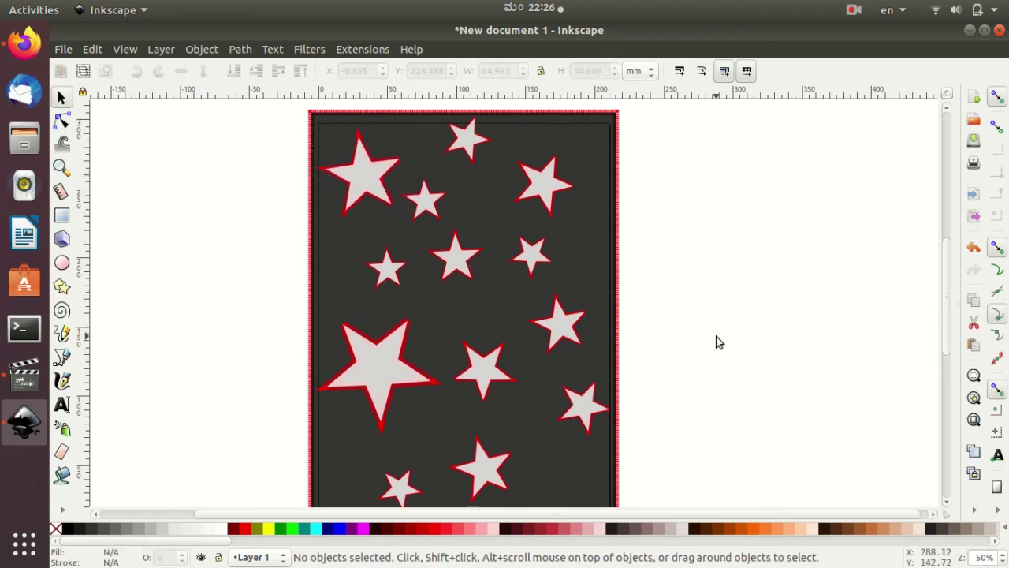
Adjust spray rotation, raise scale variation to 36, and undo clones back to one star
{"action": "left_click", "coordinate": [63, 431]}
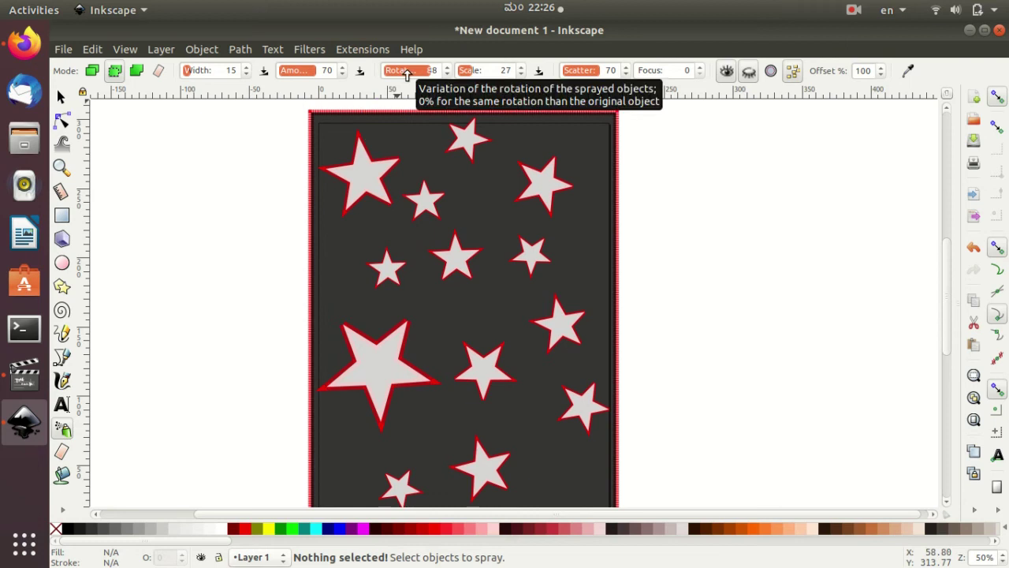
{"action": "left_click", "coordinate": [447, 73]}
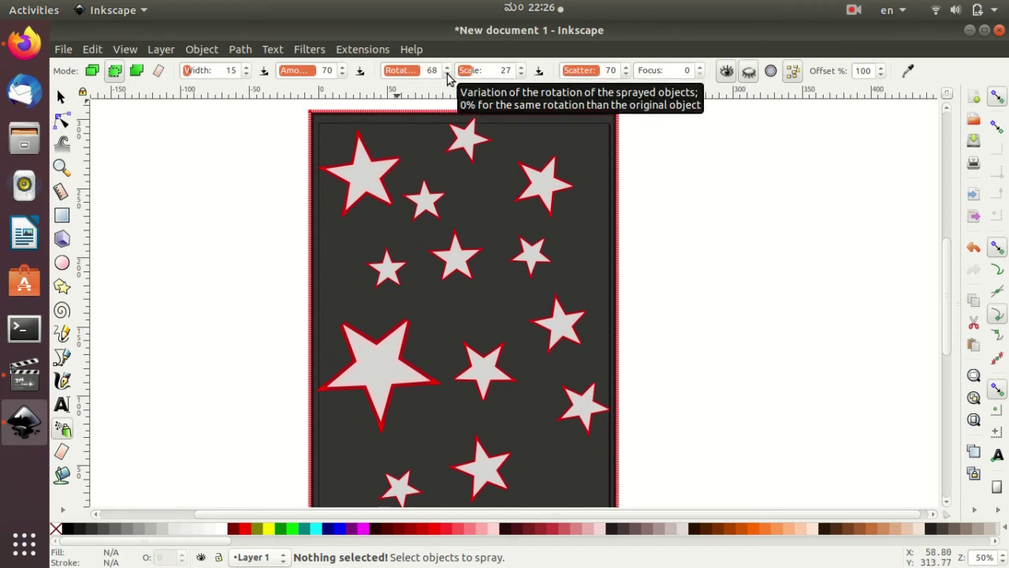
{"action": "left_click", "coordinate": [521, 68]}
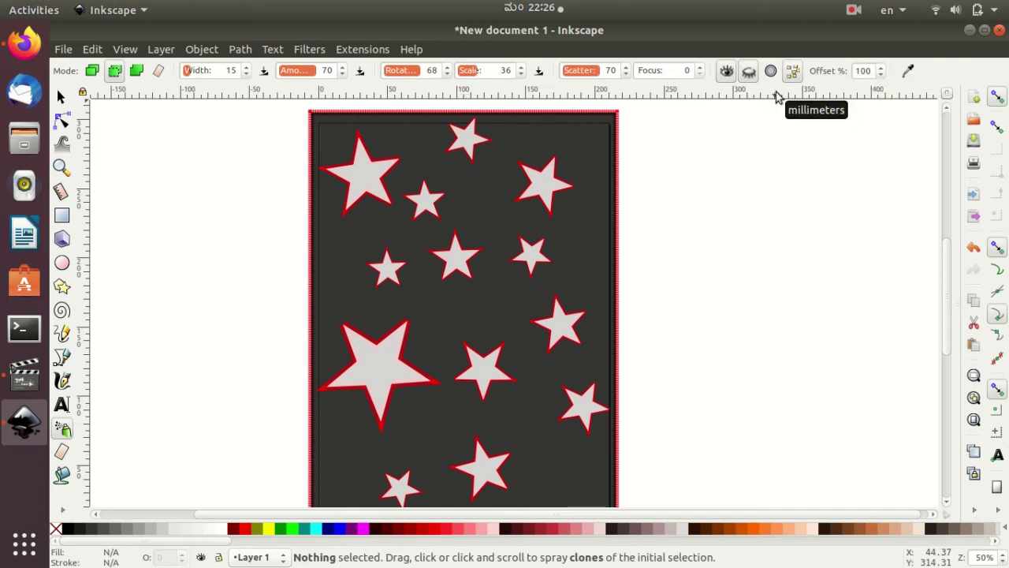
{"action": "key", "text": "ctrl+z"}
{"action": "key", "text": "ctrl+z"}
{"action": "key", "text": "ctrl+z"}
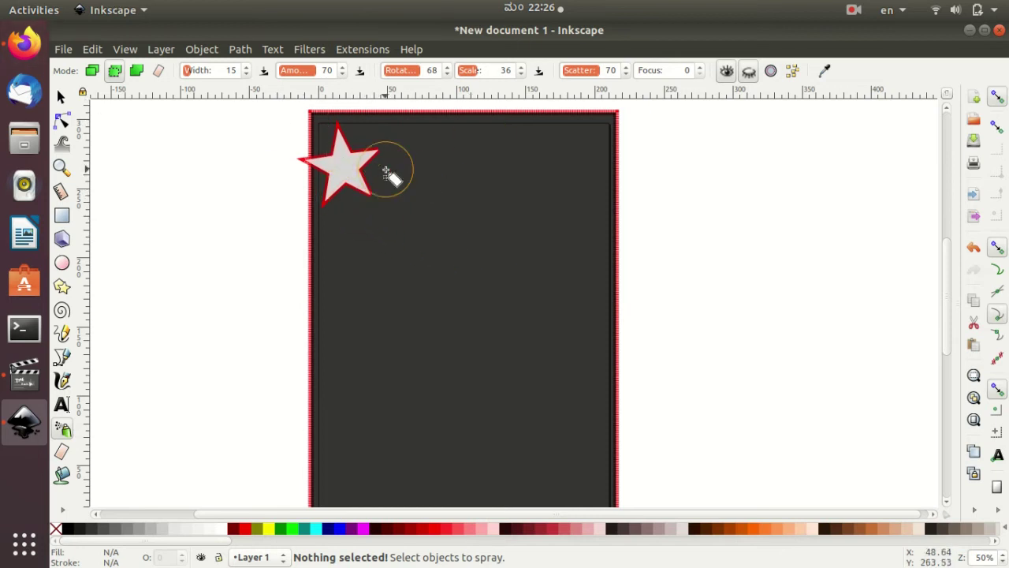
Make the background rectangle light grey and fill the star black
{"action": "left_click", "coordinate": [63, 98]}
{"action": "left_click", "coordinate": [399, 247]}
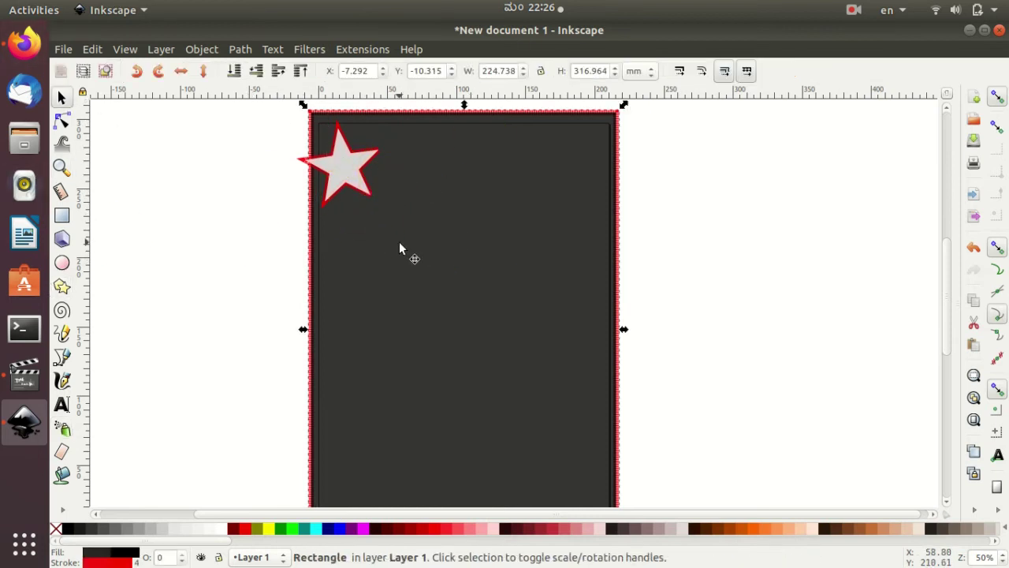
{"action": "left_click", "coordinate": [187, 530]}
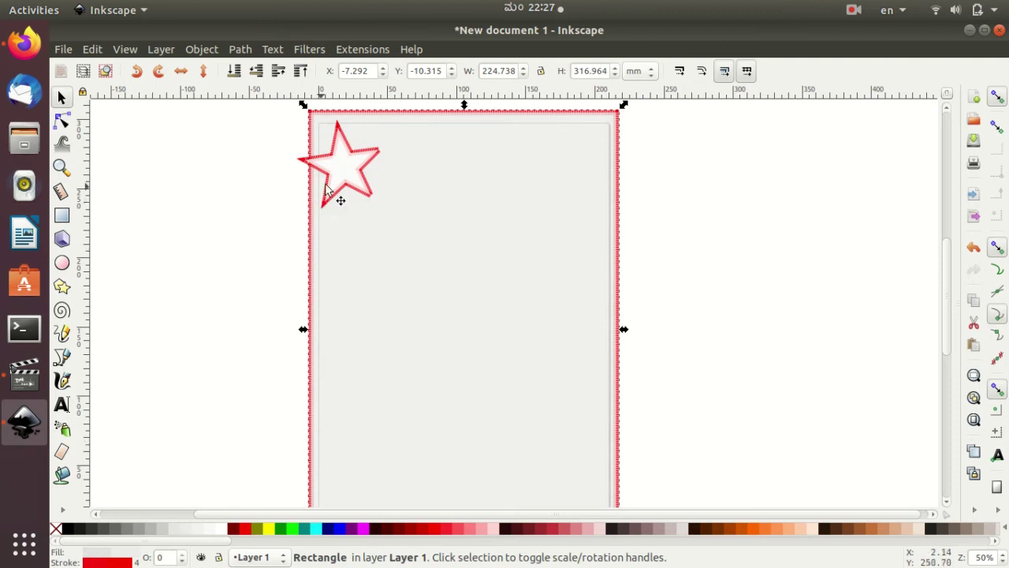
{"action": "left_click", "coordinate": [345, 167]}
{"action": "left_click", "coordinate": [68, 530]}
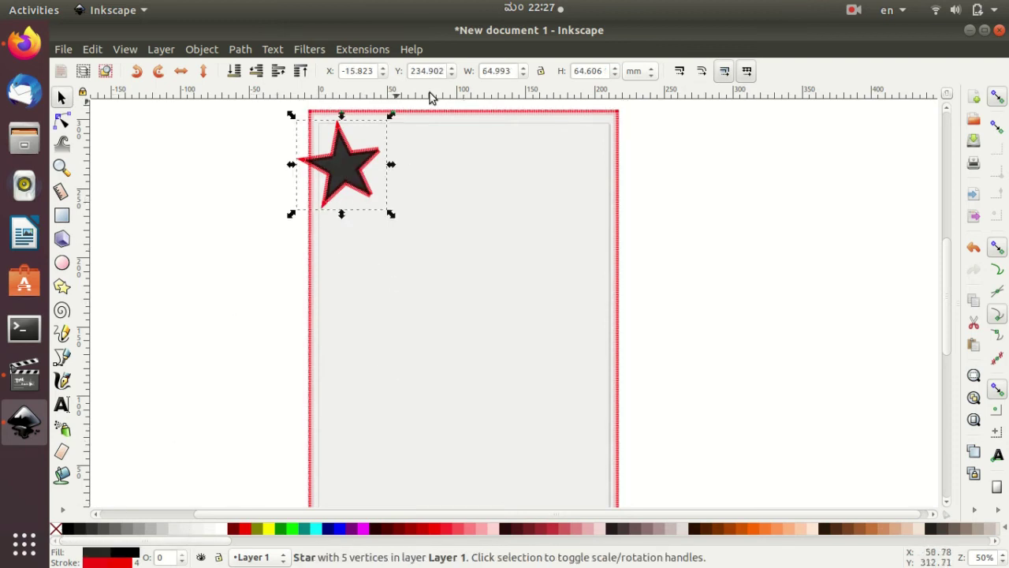
Spray black star clones across the page, then undo them
{"action": "left_click", "coordinate": [62, 428]}
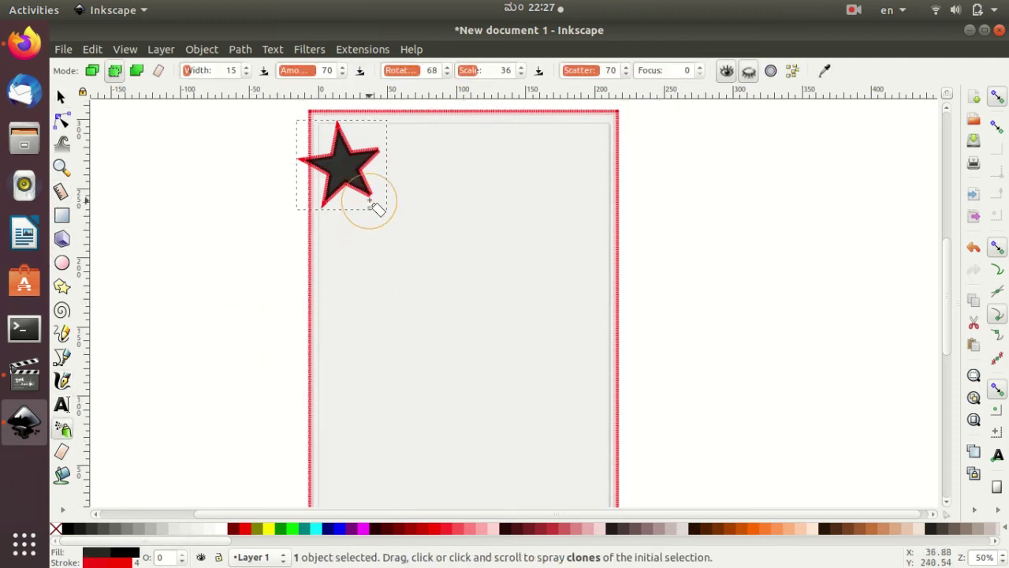
{"action": "mouse_move", "coordinate": [371, 208]}
{"action": "left_mouse_down"}
{"action": "mouse_move", "coordinate": [465, 166]}
{"action": "mouse_move", "coordinate": [541, 226]}
{"action": "mouse_move", "coordinate": [354, 334]}
{"action": "mouse_move", "coordinate": [522, 356]}
{"action": "mouse_move", "coordinate": [491, 435]}
{"action": "mouse_move", "coordinate": [387, 461]}
{"action": "mouse_move", "coordinate": [446, 412]}
{"action": "mouse_move", "coordinate": [533, 488]}
{"action": "left_mouse_up"}
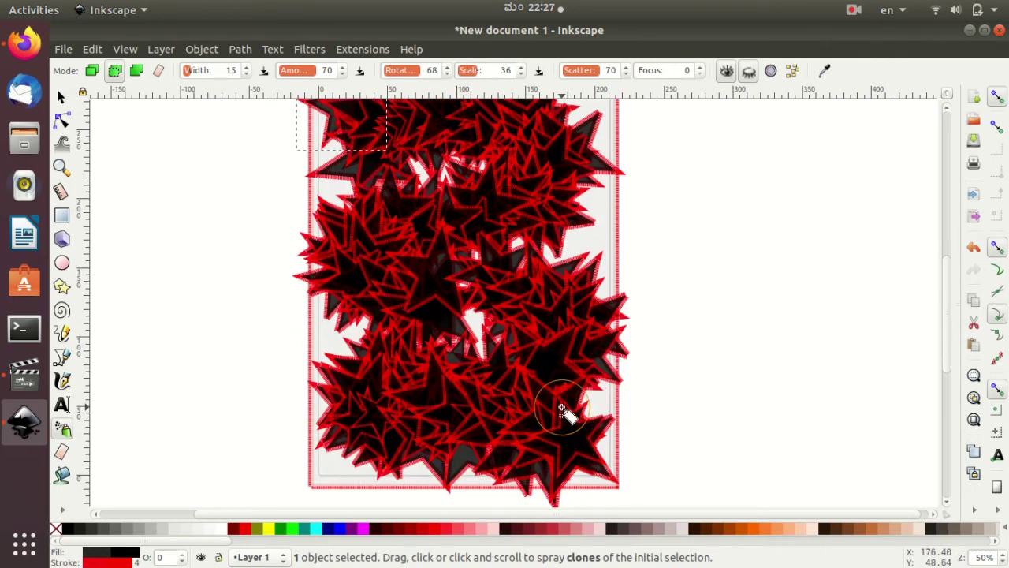
{"action": "scroll", "coordinate": [560, 398], "scroll_direction": "up", "scroll_amount": 2}
{"action": "scroll", "coordinate": [559, 398], "scroll_direction": "down", "scroll_amount": 2}
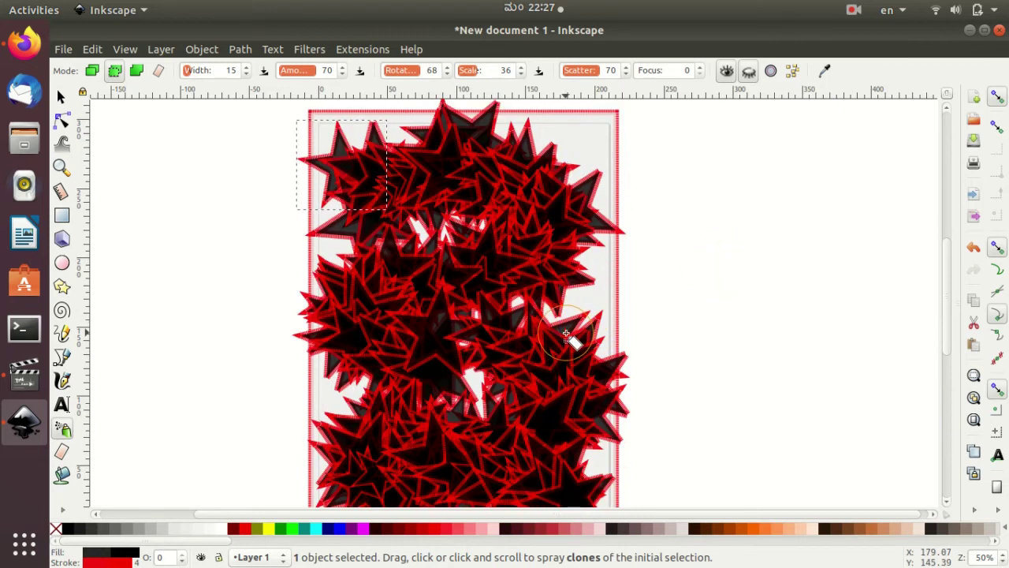
{"action": "key", "text": "ctrl+z"}
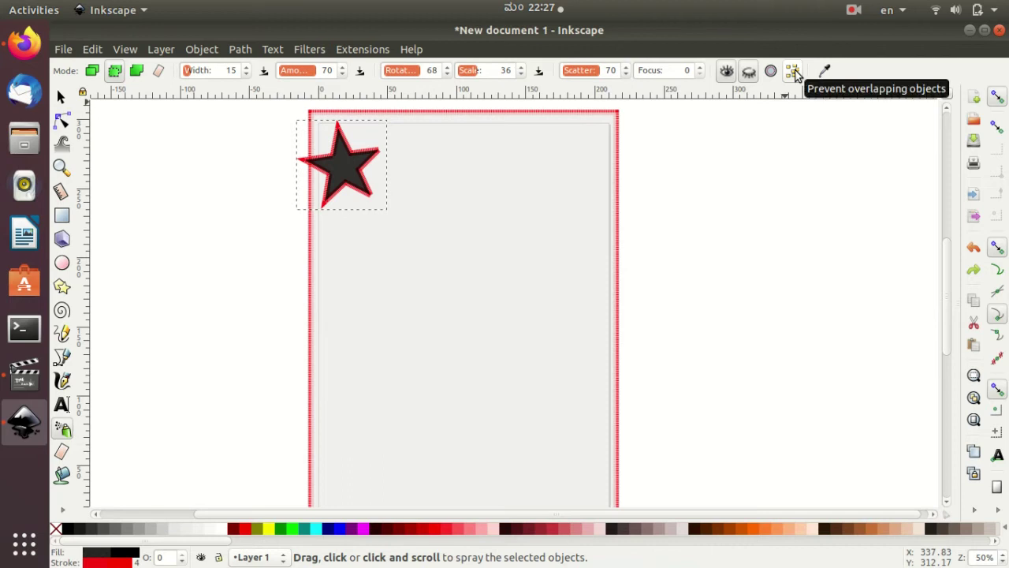
Turn on Prevent overlapping objects for spraying, test-spray star clones, then undo them
{"action": "left_click", "coordinate": [792, 71]}
{"action": "mouse_move", "coordinate": [405, 191]}
{"action": "left_mouse_down"}
{"action": "mouse_move", "coordinate": [527, 207]}
{"action": "mouse_move", "coordinate": [379, 271]}
{"action": "mouse_move", "coordinate": [499, 354]}
{"action": "mouse_move", "coordinate": [394, 355]}
{"action": "mouse_move", "coordinate": [344, 384]}
{"action": "mouse_move", "coordinate": [541, 468]}
{"action": "mouse_move", "coordinate": [581, 273]}
{"action": "left_mouse_up"}
{"action": "left_click", "coordinate": [331, 442]}
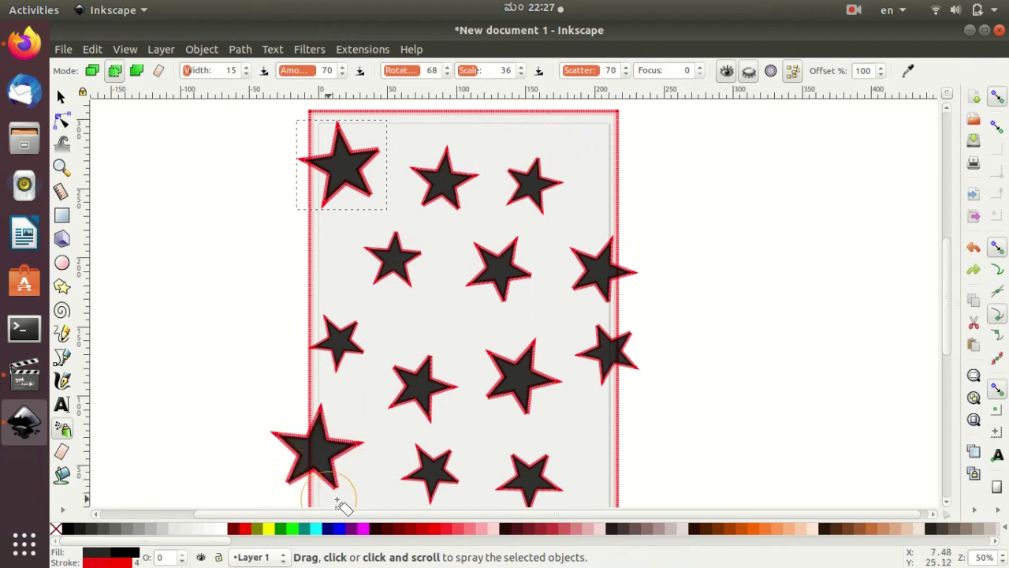
{"action": "scroll", "coordinate": [402, 473], "scroll_direction": "down", "scroll_amount": 3}
{"action": "scroll", "coordinate": [473, 399], "scroll_direction": "up", "scroll_amount": 3}
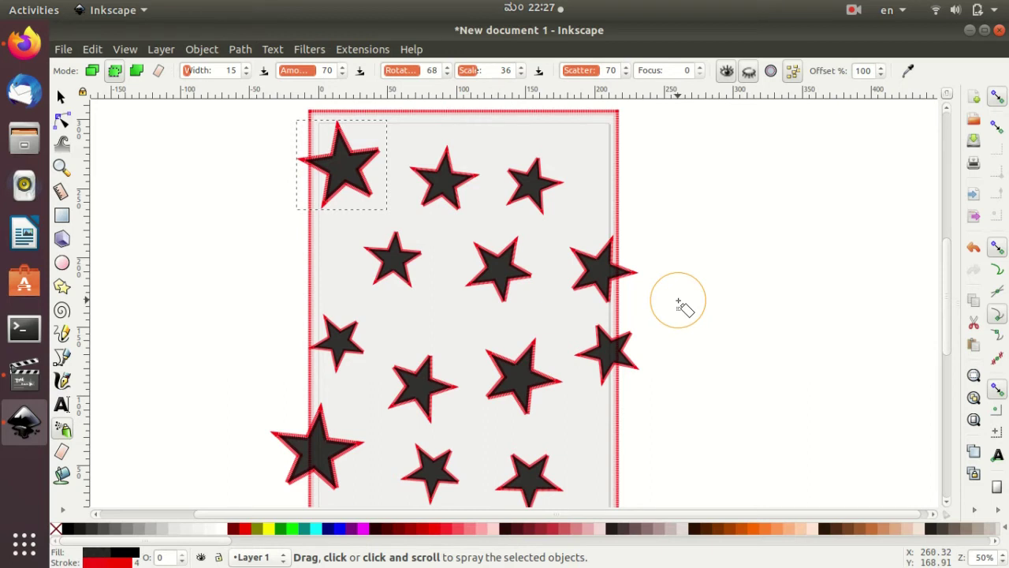
{"action": "key", "text": "ctrl+z"}
{"action": "key", "text": "ctrl+z"}
{"action": "key", "text": "ctrl+z"}
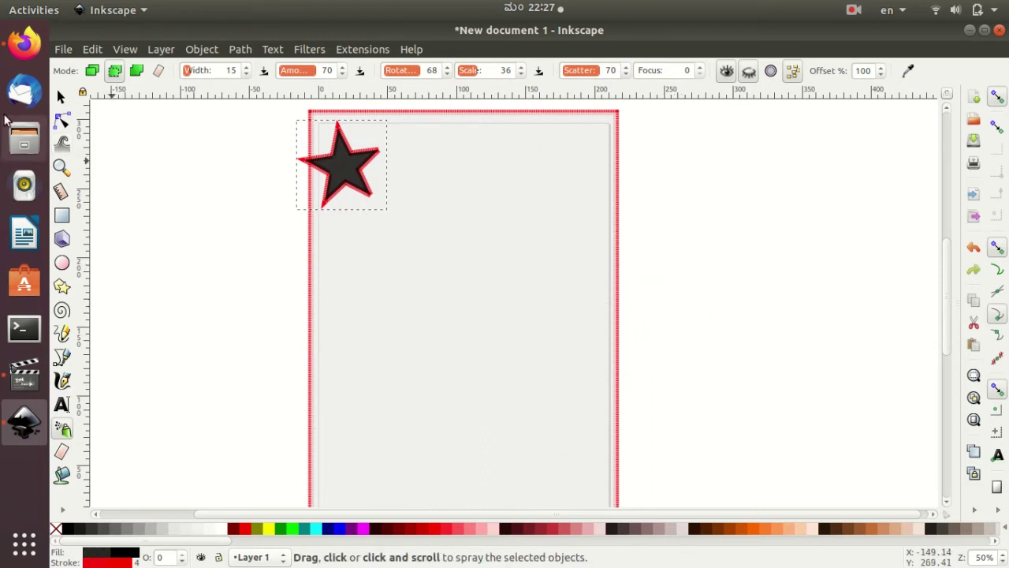
Delete the star and draw a five-node wavy Bezier curve at the page's top-left
{"action": "left_click", "coordinate": [62, 97]}
{"action": "key", "text": "Delete"}
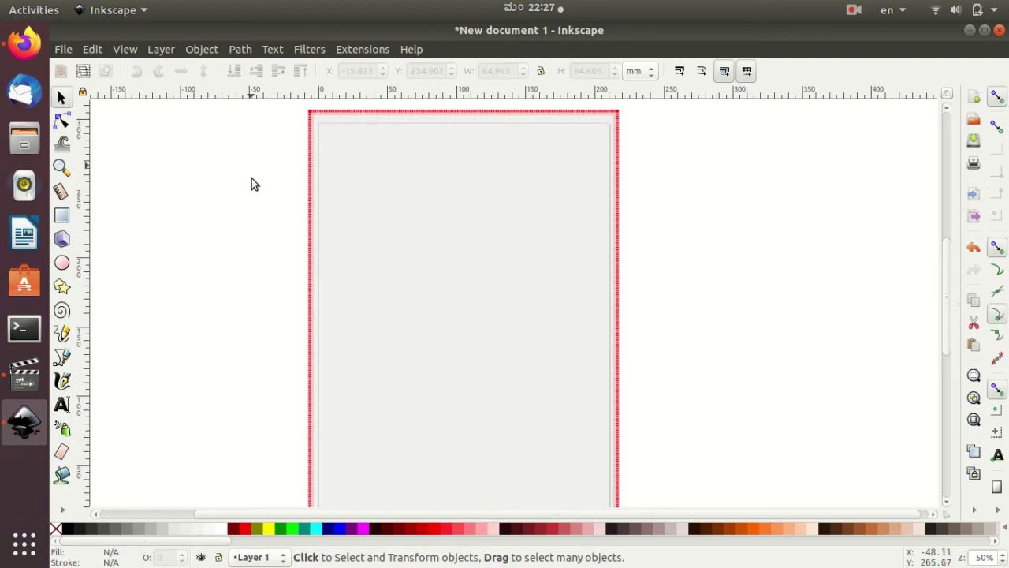
{"action": "left_click", "coordinate": [62, 357]}
{"action": "left_click", "coordinate": [378, 163]}
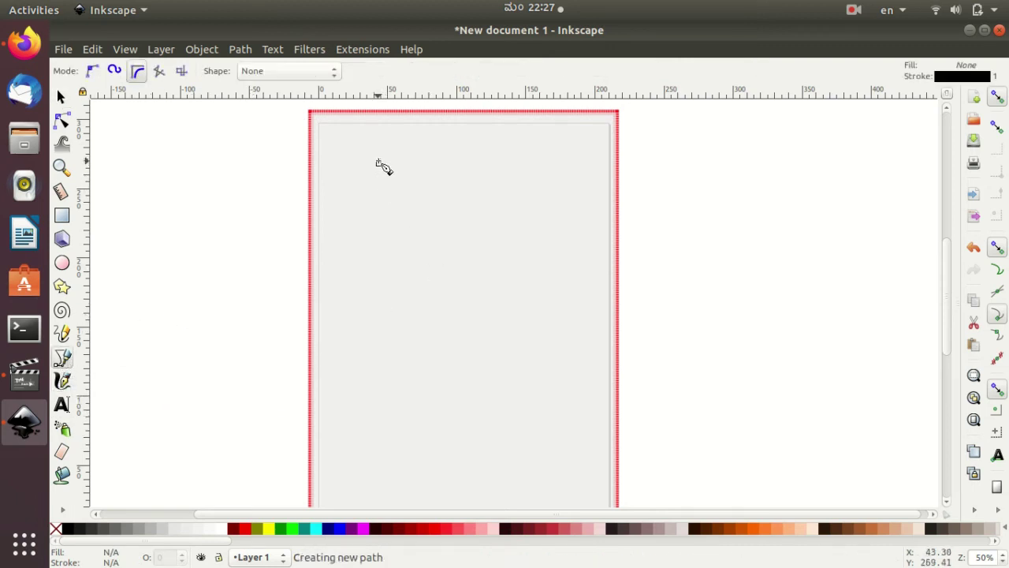
{"action": "left_click", "coordinate": [438, 179]}
{"action": "left_click", "coordinate": [387, 208]}
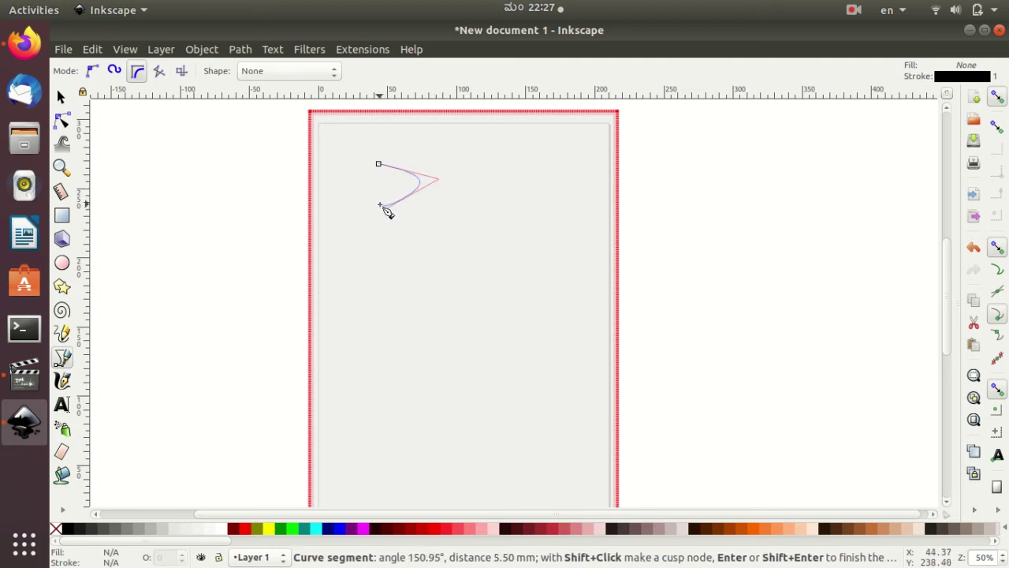
{"action": "left_click", "coordinate": [365, 162]}
{"action": "left_click", "coordinate": [344, 192]}
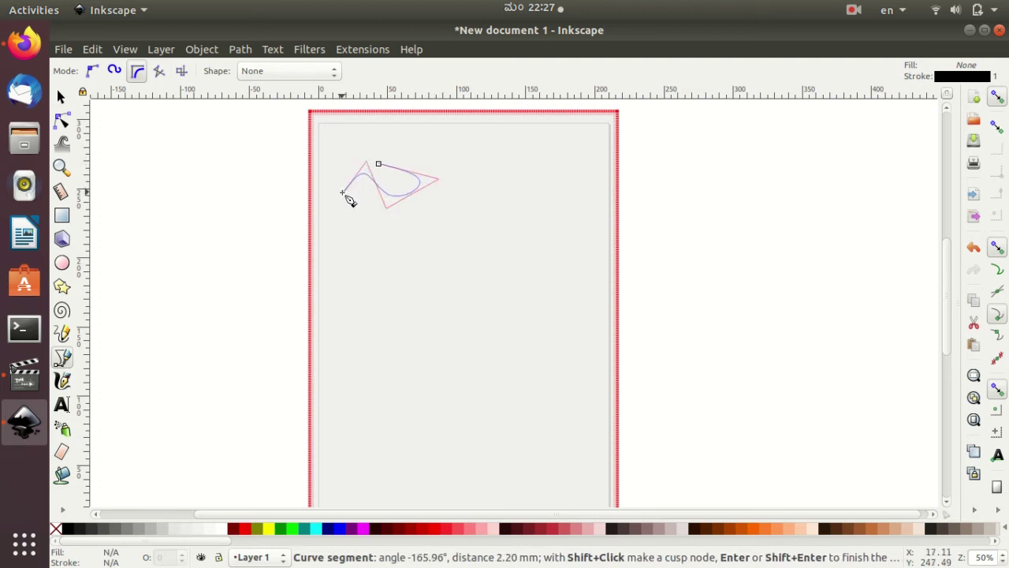
{"action": "key", "text": "Return"}
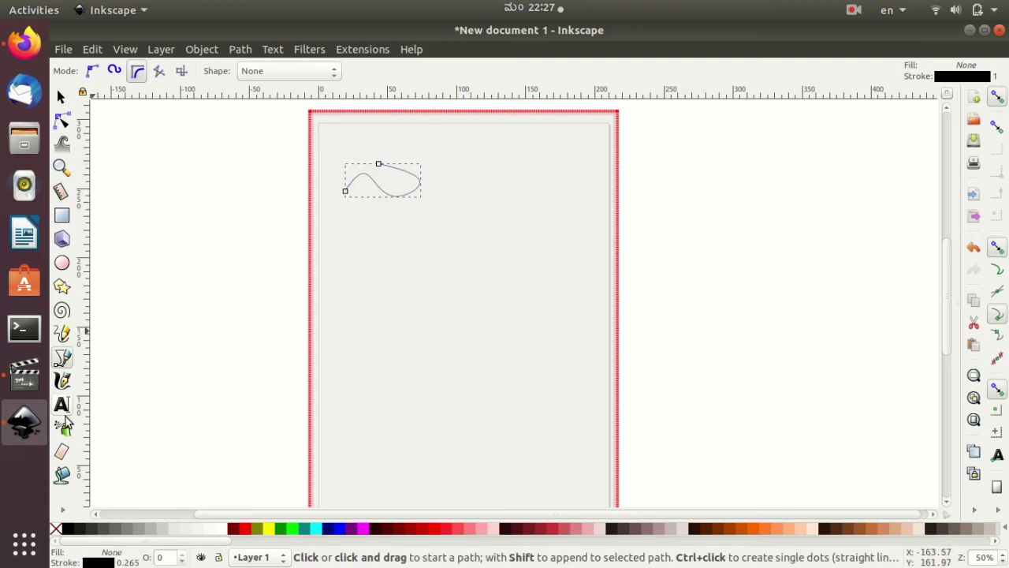
{"action": "left_click", "coordinate": [62, 428]}
Spray clones of the wavy curve across the page, then undo the curve and clones
{"action": "mouse_move", "coordinate": [443, 144]}
{"action": "left_mouse_down"}
{"action": "mouse_move", "coordinate": [529, 203]}
{"action": "mouse_move", "coordinate": [395, 270]}
{"action": "mouse_move", "coordinate": [405, 342]}
{"action": "mouse_move", "coordinate": [542, 338]}
{"action": "mouse_move", "coordinate": [405, 406]}
{"action": "mouse_move", "coordinate": [551, 472]}
{"action": "mouse_move", "coordinate": [586, 282]}
{"action": "mouse_move", "coordinate": [408, 228]}
{"action": "mouse_move", "coordinate": [437, 153]}
{"action": "mouse_move", "coordinate": [579, 198]}
{"action": "mouse_move", "coordinate": [379, 486]}
{"action": "mouse_move", "coordinate": [506, 481]}
{"action": "left_mouse_up"}
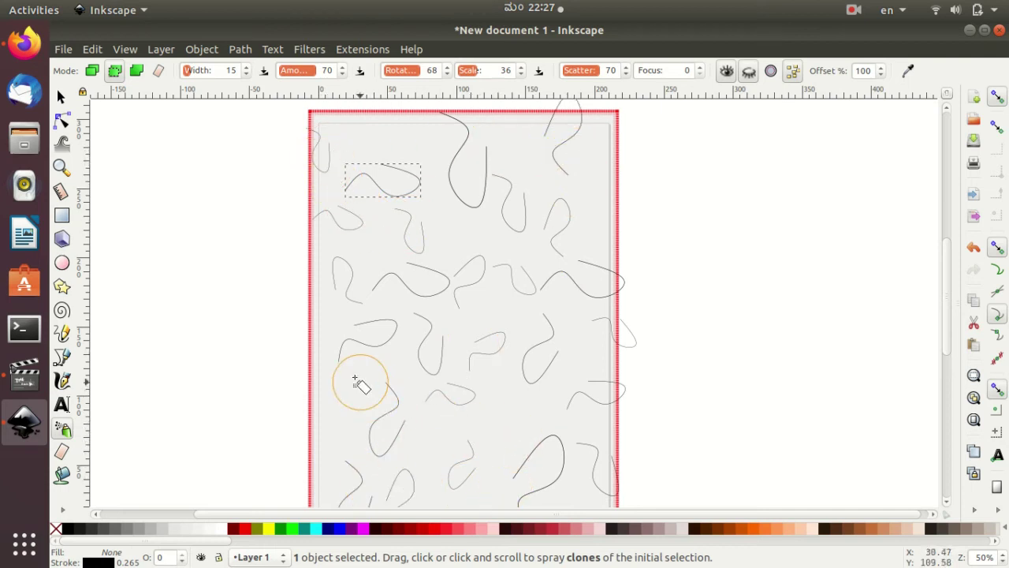
{"action": "left_click", "coordinate": [342, 398]}
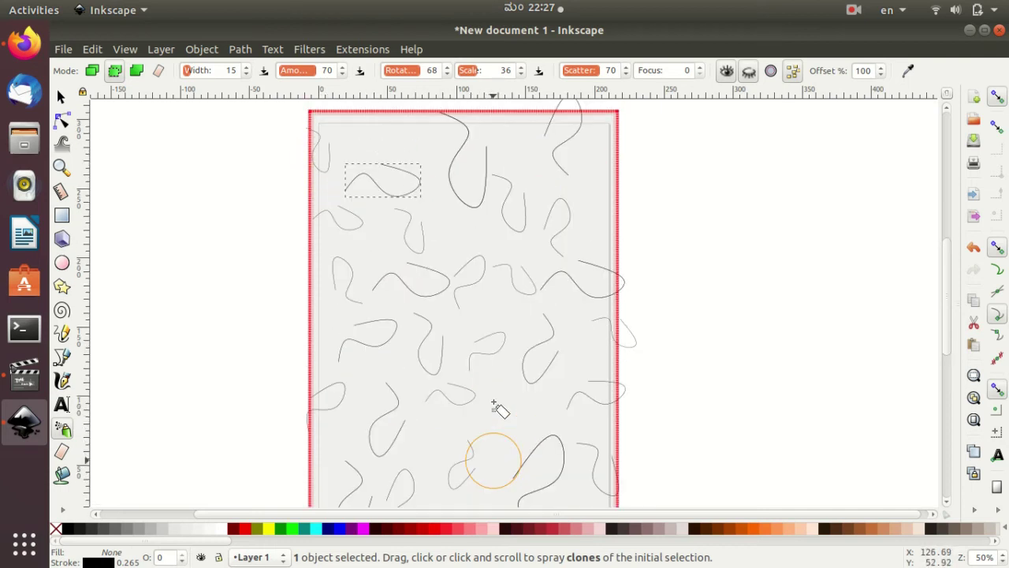
{"action": "scroll", "coordinate": [497, 401], "scroll_direction": "left", "scroll_amount": 3}
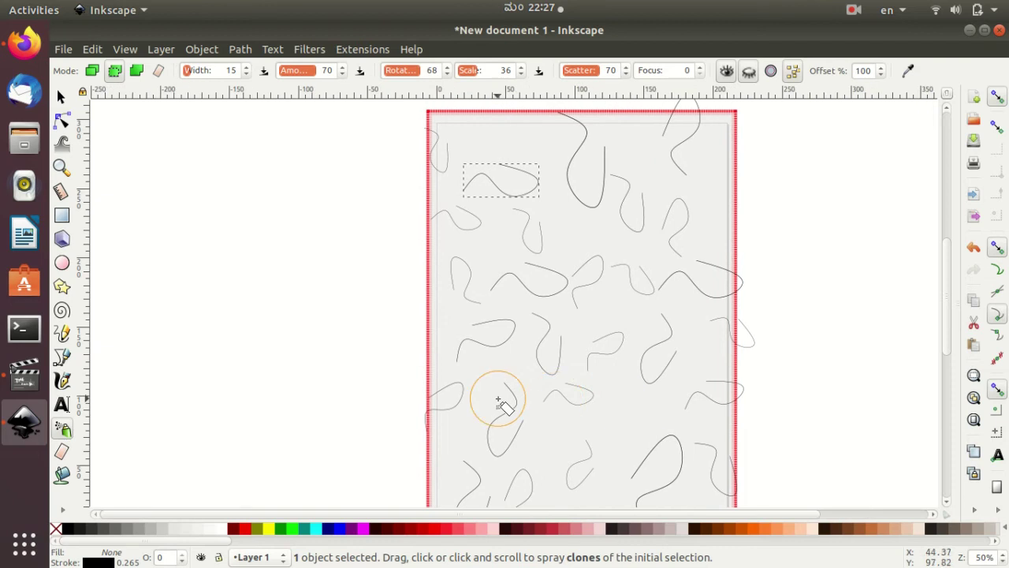
{"action": "scroll", "coordinate": [498, 401], "scroll_direction": "up", "scroll_amount": 2}
{"action": "scroll", "coordinate": [497, 401], "scroll_direction": "down", "scroll_amount": 1}
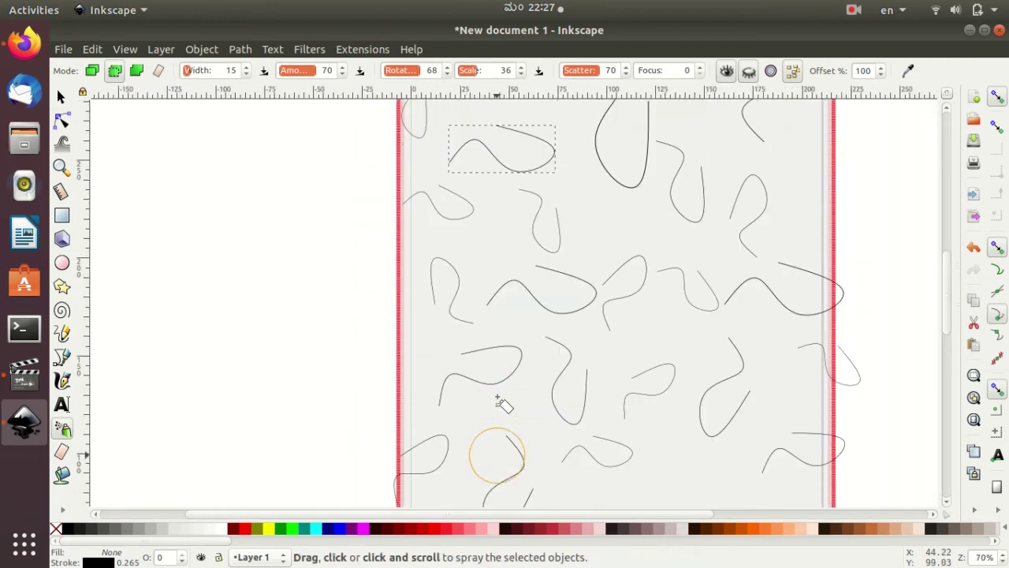
{"action": "scroll", "coordinate": [500, 402], "scroll_direction": "down", "scroll_amount": 5}
{"action": "scroll", "coordinate": [563, 405], "scroll_direction": "up", "scroll_amount": 5}
{"action": "scroll", "coordinate": [604, 433], "scroll_direction": "down", "scroll_amount": 1}
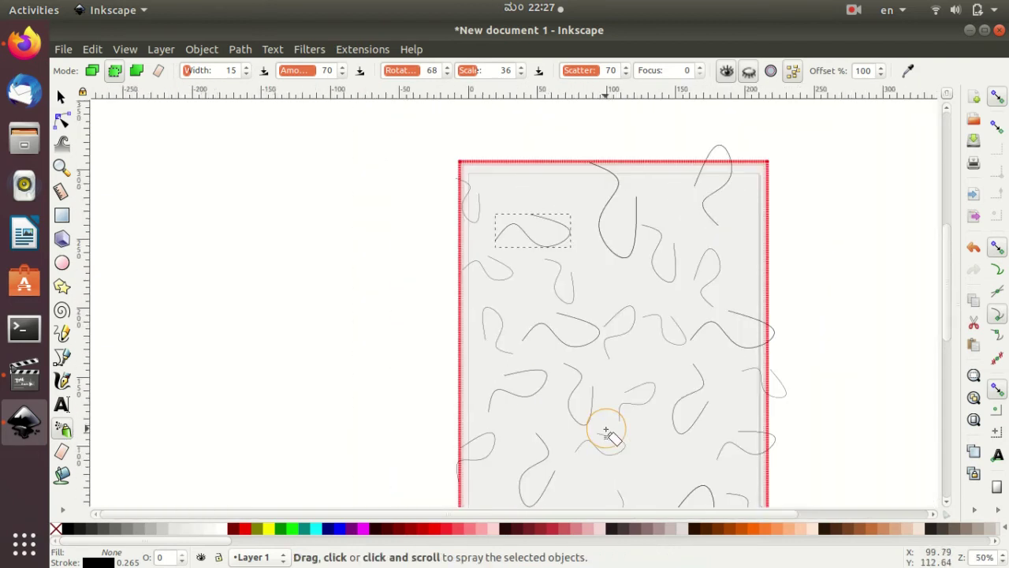
{"action": "scroll", "coordinate": [607, 432], "scroll_direction": "down", "scroll_amount": 2}
{"action": "scroll", "coordinate": [607, 433], "scroll_direction": "down", "scroll_amount": 4}
{"action": "scroll", "coordinate": [607, 433], "scroll_direction": "up", "scroll_amount": 4}
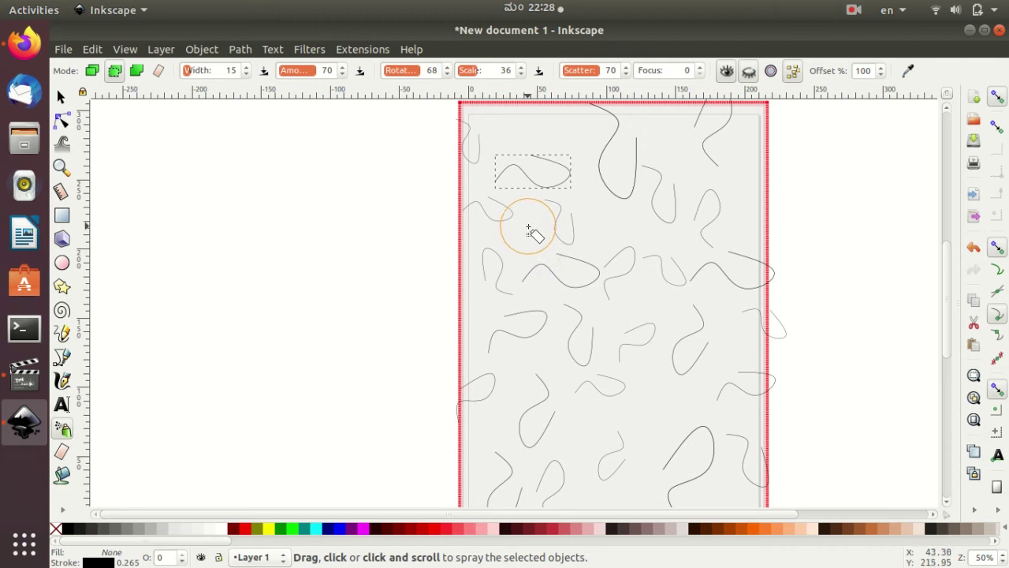
{"action": "key", "text": "ctrl+z"}
{"action": "key", "text": "ctrl+z"}
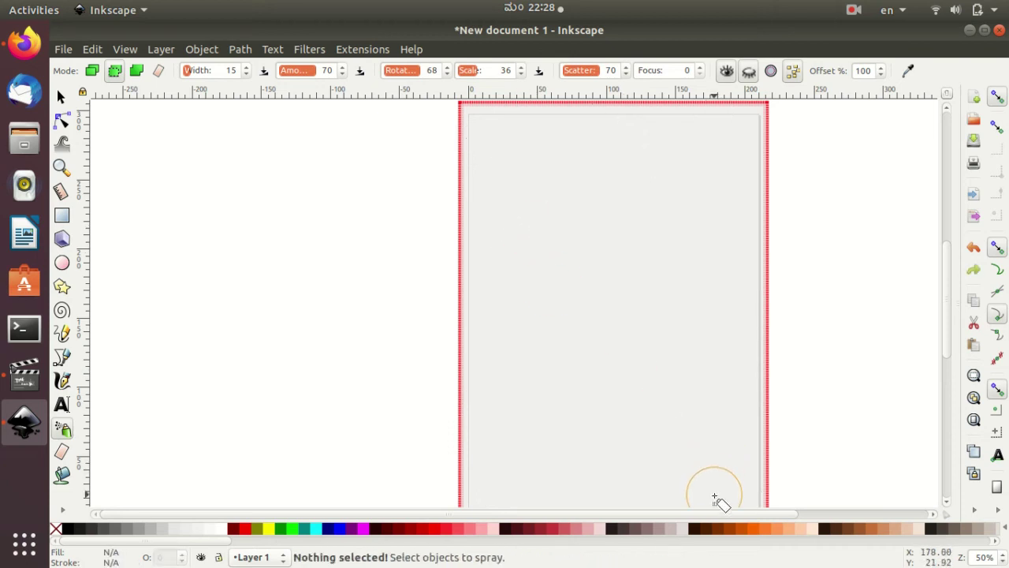
Draw a red ellipse at the page's top-left and spray varied-size clones around it
{"action": "left_click_drag", "start_coordinate": [720, 513], "coordinate": [804, 513]}
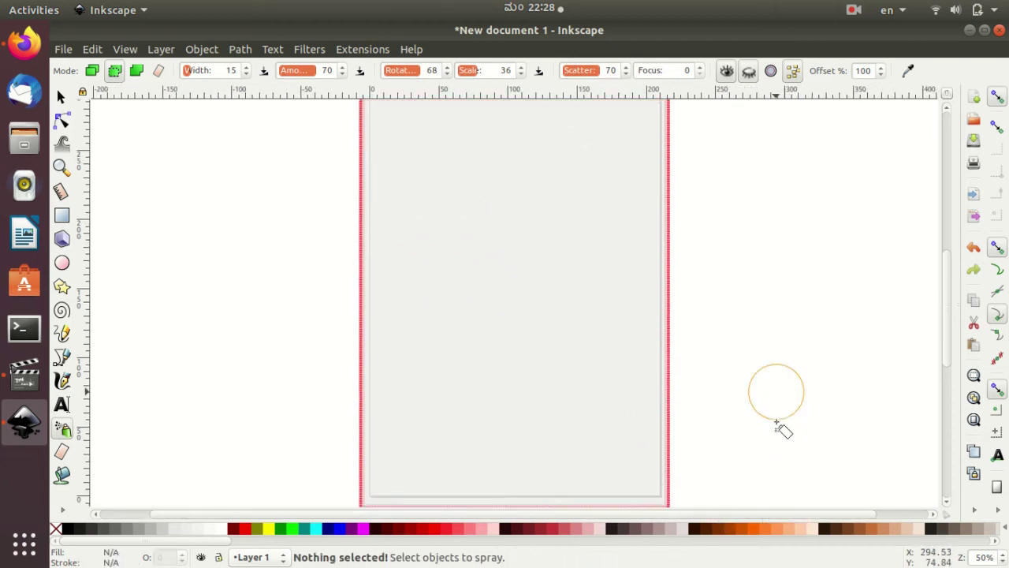
{"action": "scroll", "coordinate": [774, 412], "scroll_direction": "up", "scroll_amount": 1}
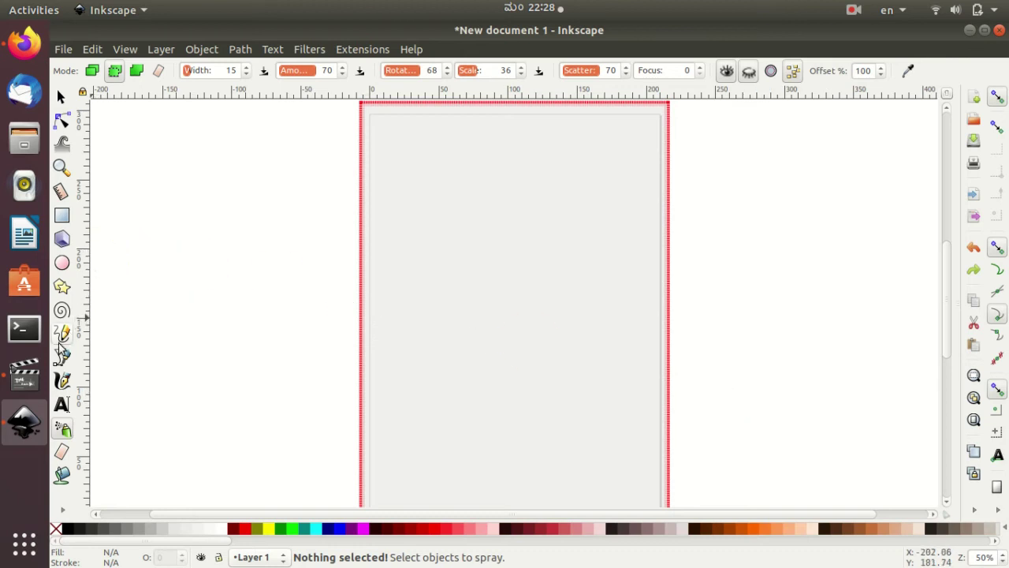
{"action": "left_click", "coordinate": [63, 263]}
{"action": "mouse_move", "coordinate": [391, 156]}
{"action": "left_mouse_down"}
{"action": "mouse_move", "coordinate": [438, 209]}
{"action": "mouse_move", "coordinate": [604, 248]}
{"action": "mouse_move", "coordinate": [409, 383]}
{"action": "mouse_move", "coordinate": [477, 473]}
{"action": "mouse_move", "coordinate": [365, 207]}
{"action": "mouse_move", "coordinate": [519, 167]}
{"action": "mouse_move", "coordinate": [680, 211]}
{"action": "left_mouse_up"}
{"action": "left_click", "coordinate": [63, 428]}
{"action": "left_click", "coordinate": [653, 261]}
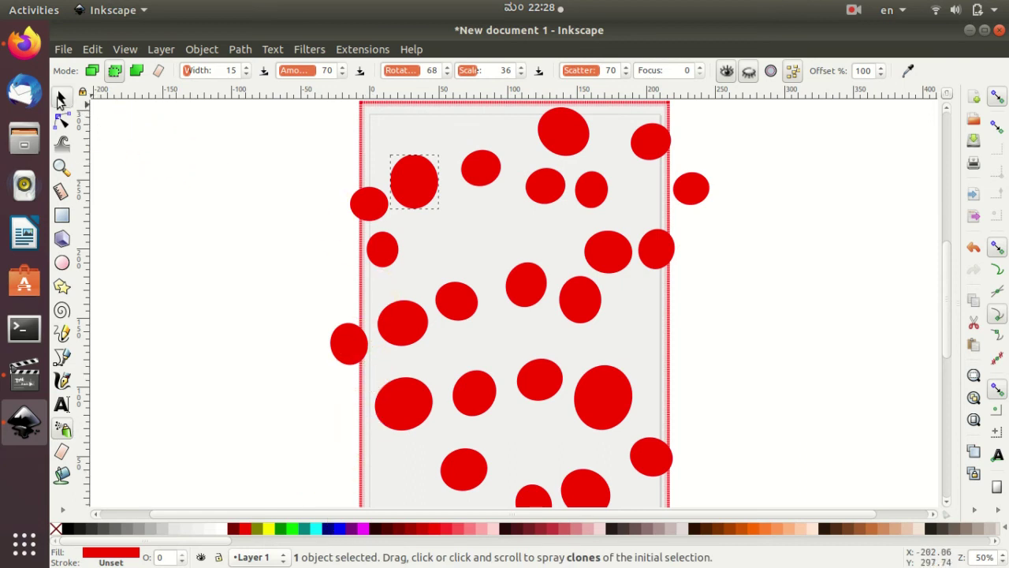
{"action": "left_click", "coordinate": [62, 96]}
Select all ellipses and recolour them fuchsia, then aqua, finally lime, then deselect
{"action": "left_click_drag", "start_coordinate": [286, 141], "coordinate": [800, 513]}
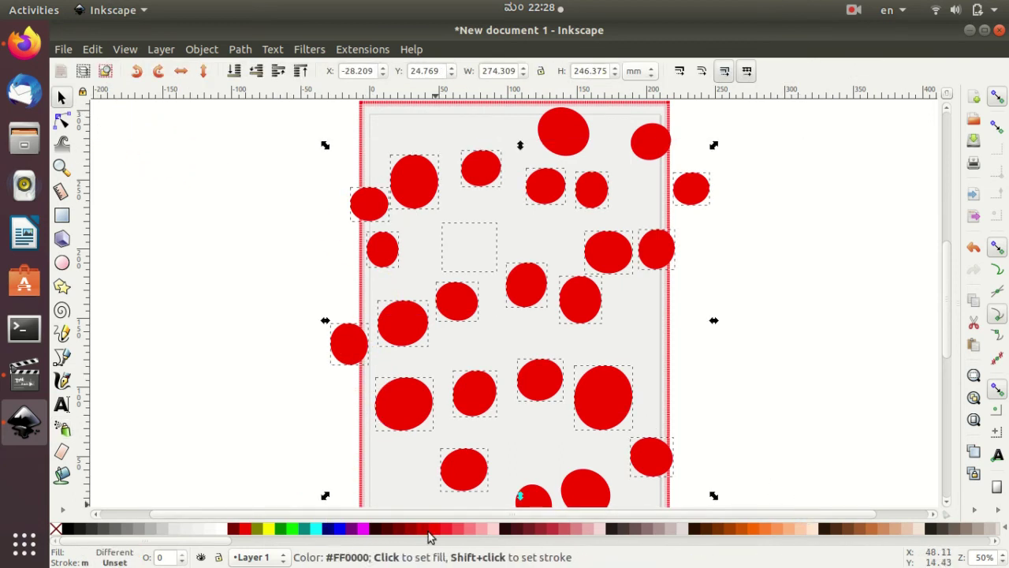
{"action": "left_click", "coordinate": [361, 528]}
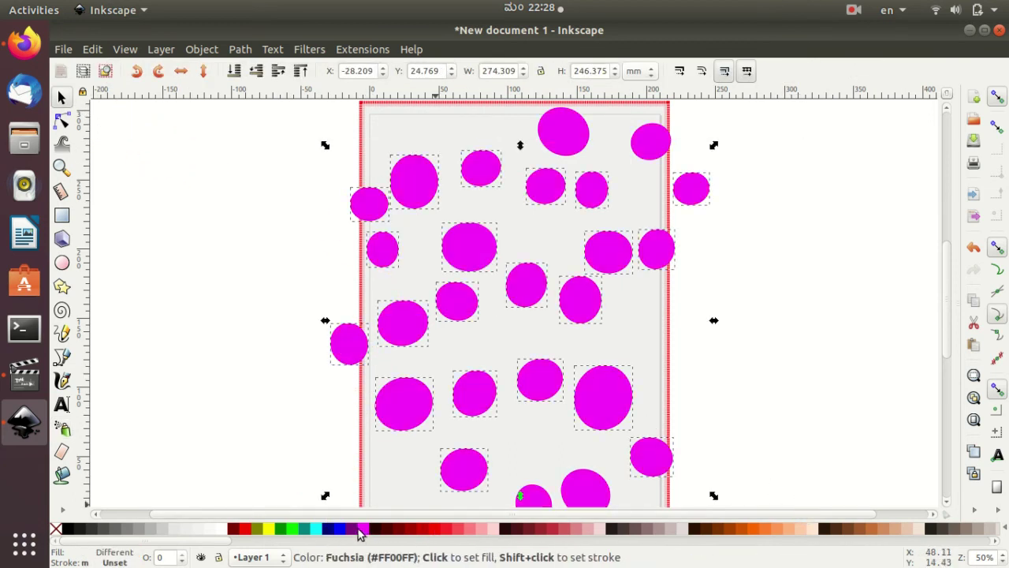
{"action": "left_click", "coordinate": [318, 529]}
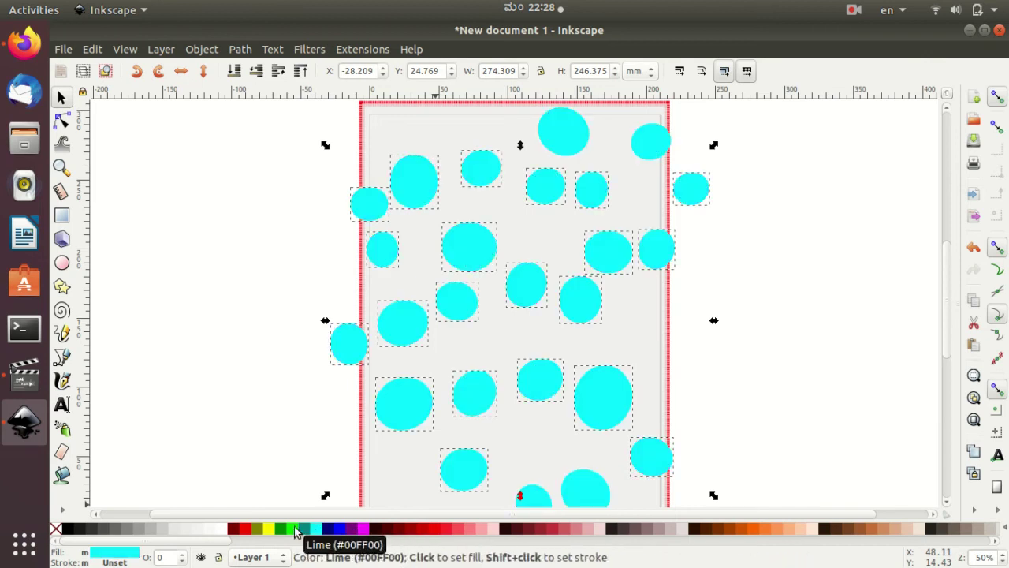
{"action": "left_click", "coordinate": [292, 529]}
{"action": "left_click", "coordinate": [888, 352]}
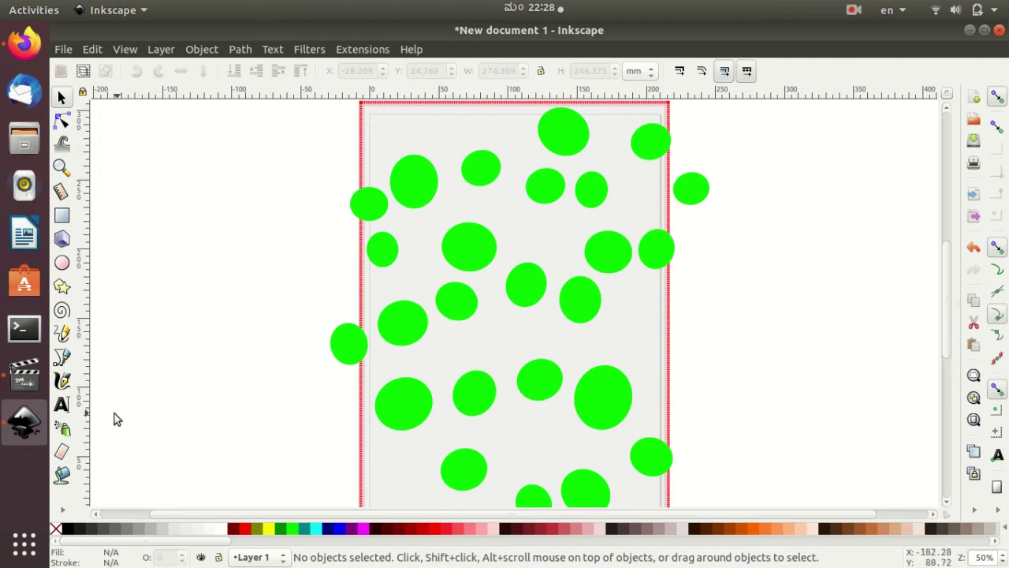
Undo the lime, aqua and fuchsia fills and sprayed ellipse clones, then dismiss the crash error
{"action": "left_click", "coordinate": [62, 428]}
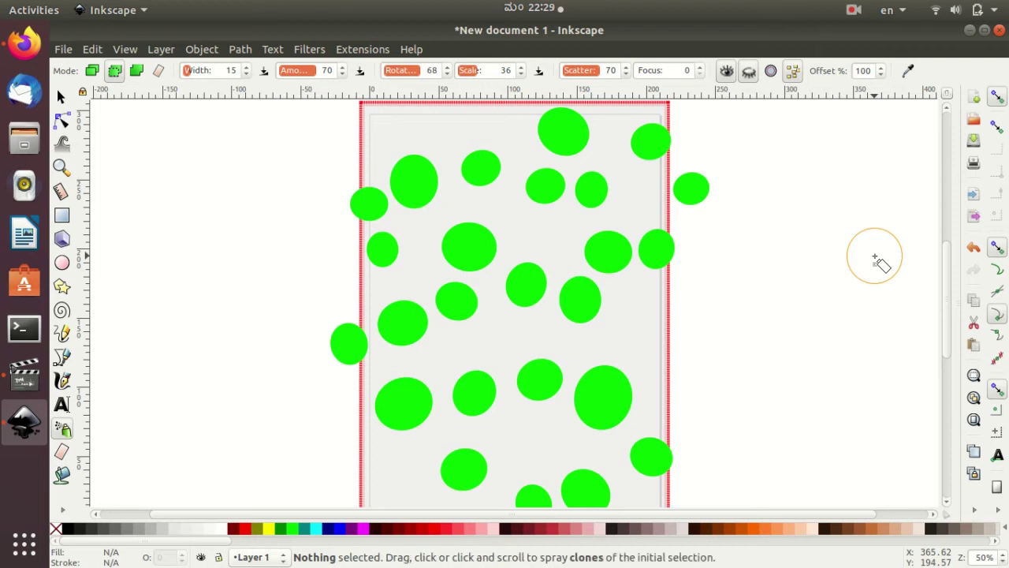
{"action": "key", "text": "ctrl+z"}
{"action": "key", "text": "ctrl+z"}
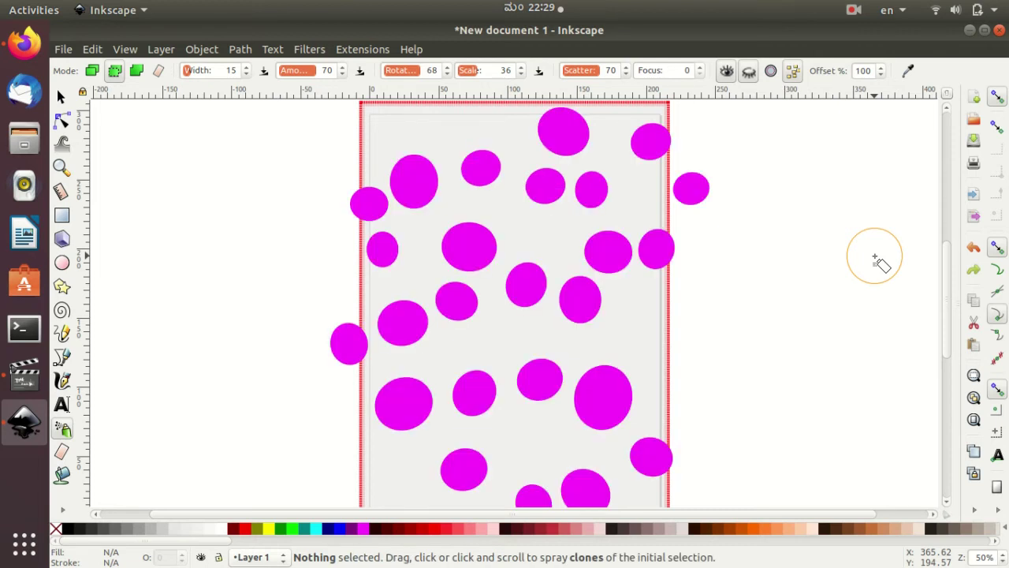
{"action": "key", "text": "ctrl+z"}
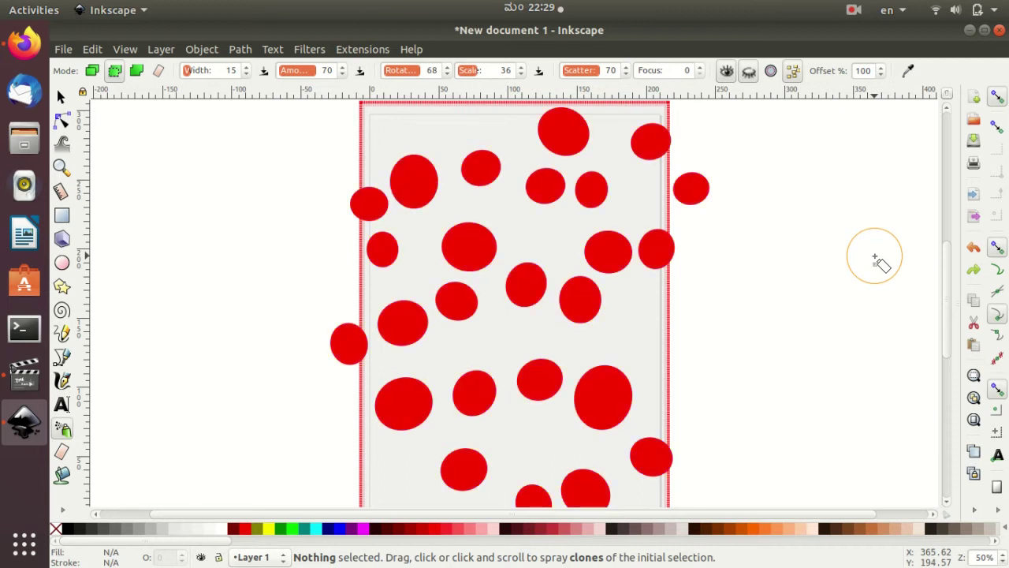
{"action": "key", "text": "ctrl+z"}
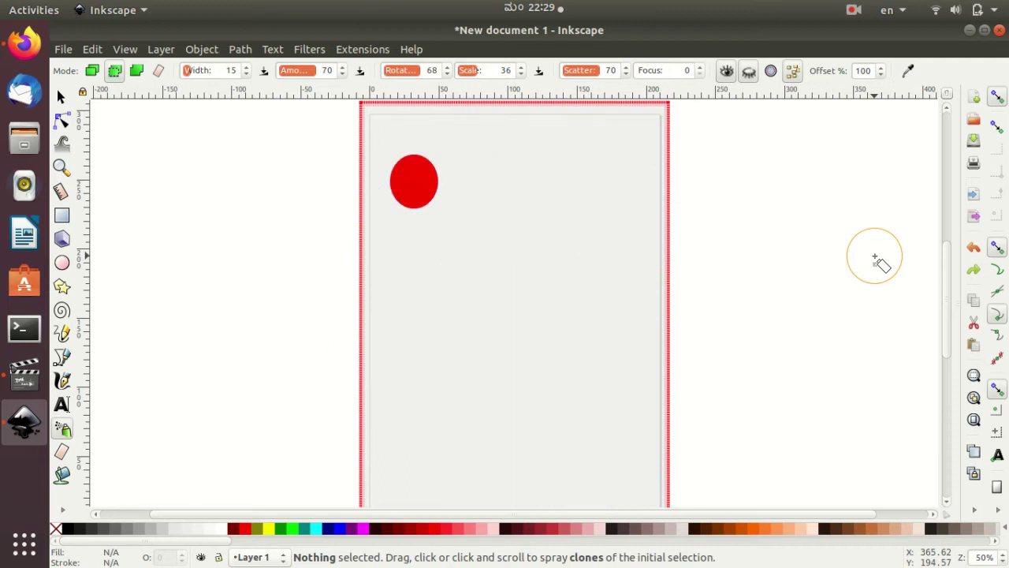
{"action": "key", "text": "ctrl+z"}
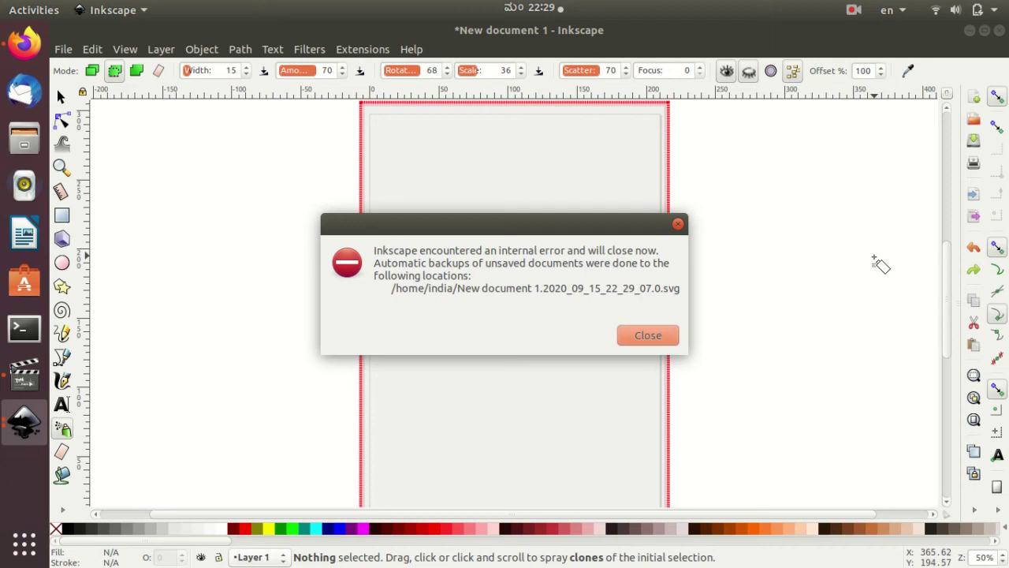
{"action": "left_click", "coordinate": [646, 334]}
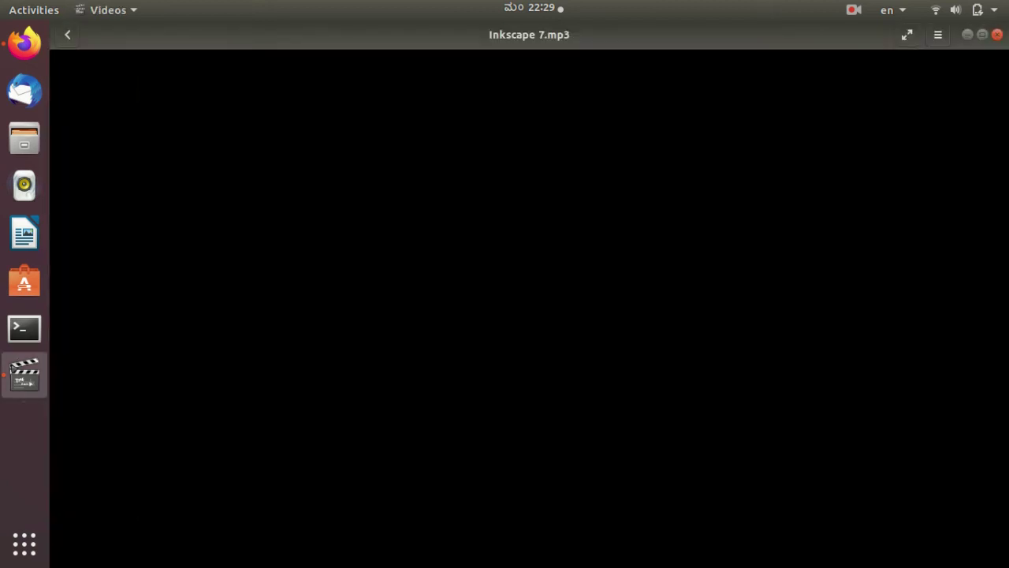
Relaunch Inkscape from the Show Applications grid
{"action": "left_click", "coordinate": [23, 544]}
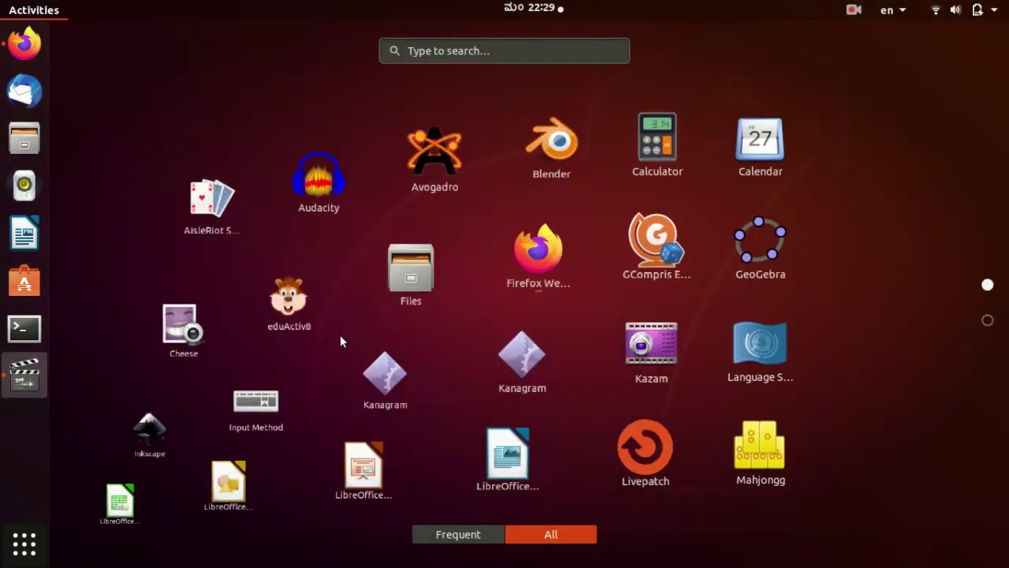
{"action": "left_click", "coordinate": [272, 343]}
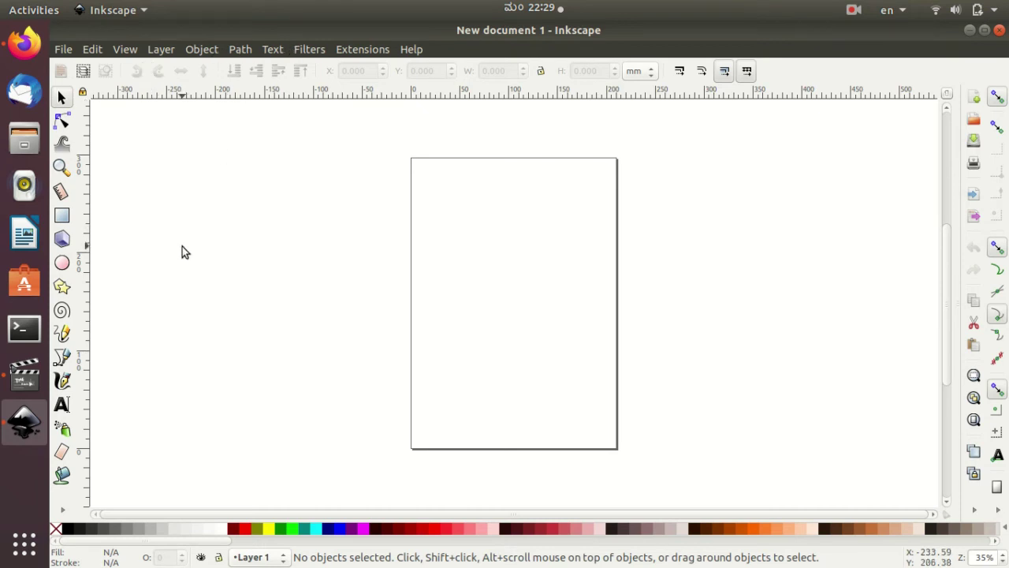
Draw a yellow rectangle, a yellow star below it, and a red circle to its right
{"action": "left_click", "coordinate": [61, 216]}
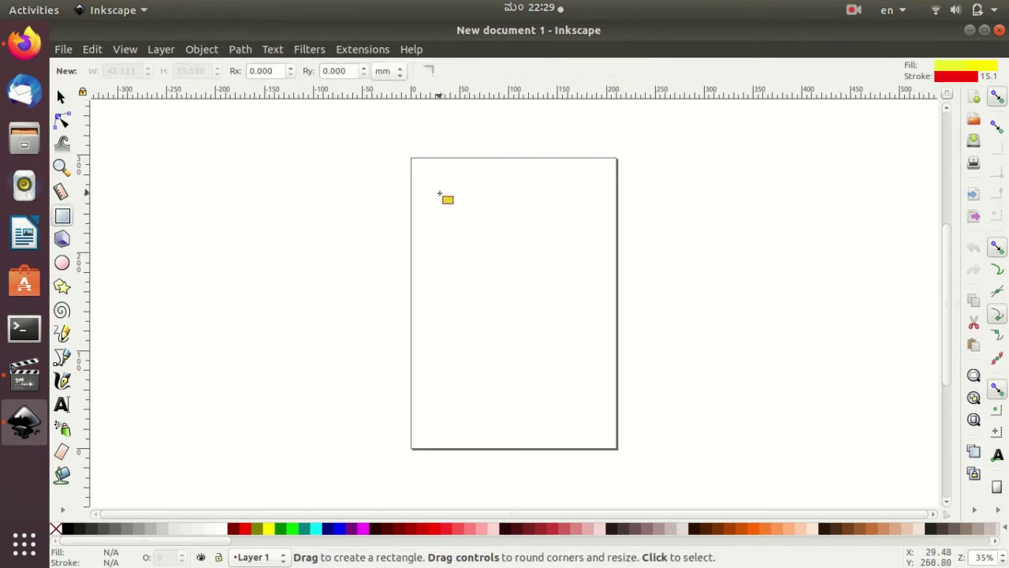
{"action": "mouse_move", "coordinate": [439, 193]}
{"action": "left_mouse_down"}
{"action": "mouse_move", "coordinate": [507, 257]}
{"action": "mouse_move", "coordinate": [501, 264]}
{"action": "left_mouse_up"}
{"action": "left_click", "coordinate": [63, 288]}
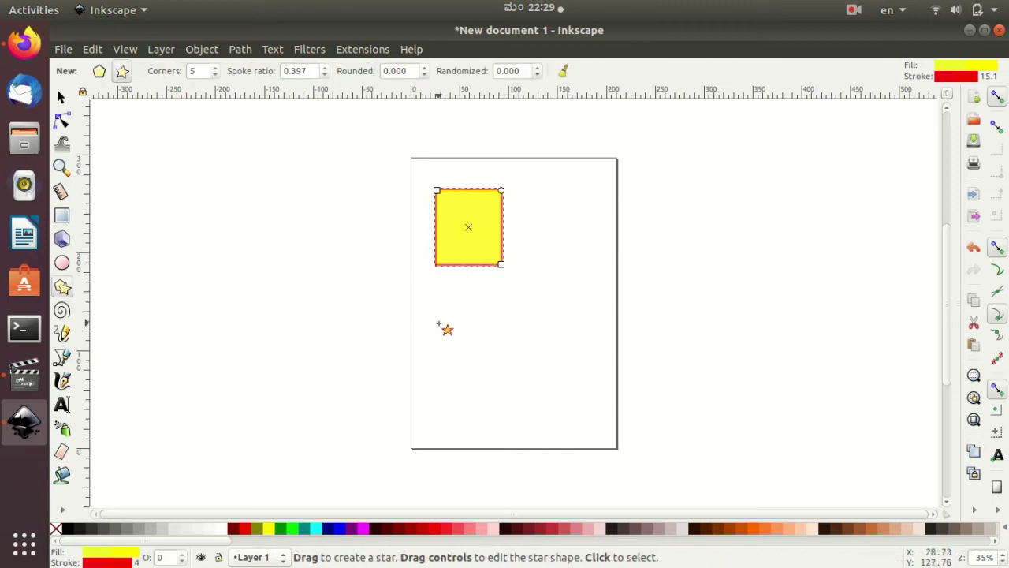
{"action": "left_click_drag", "start_coordinate": [451, 321], "coordinate": [489, 349]}
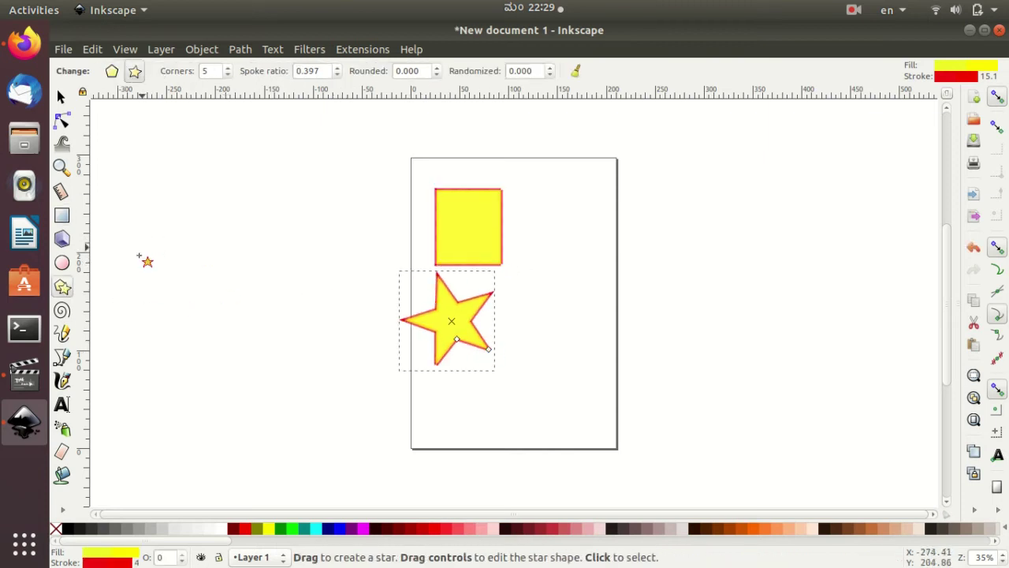
{"action": "left_click", "coordinate": [64, 263]}
{"action": "left_click_drag", "start_coordinate": [555, 211], "coordinate": [618, 267]}
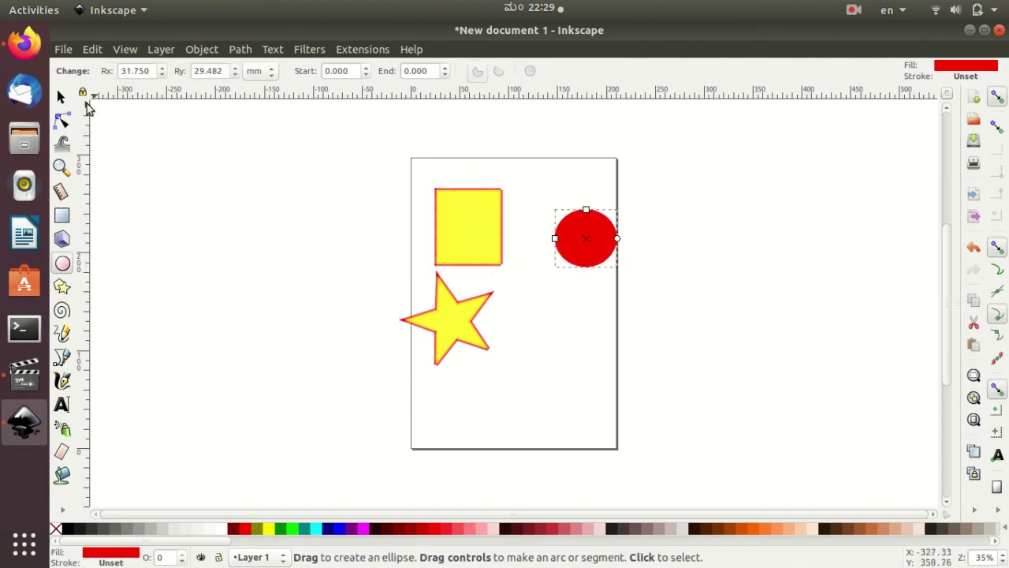
{"action": "left_click", "coordinate": [61, 96]}
{"action": "left_click_drag", "start_coordinate": [583, 247], "coordinate": [563, 220]}
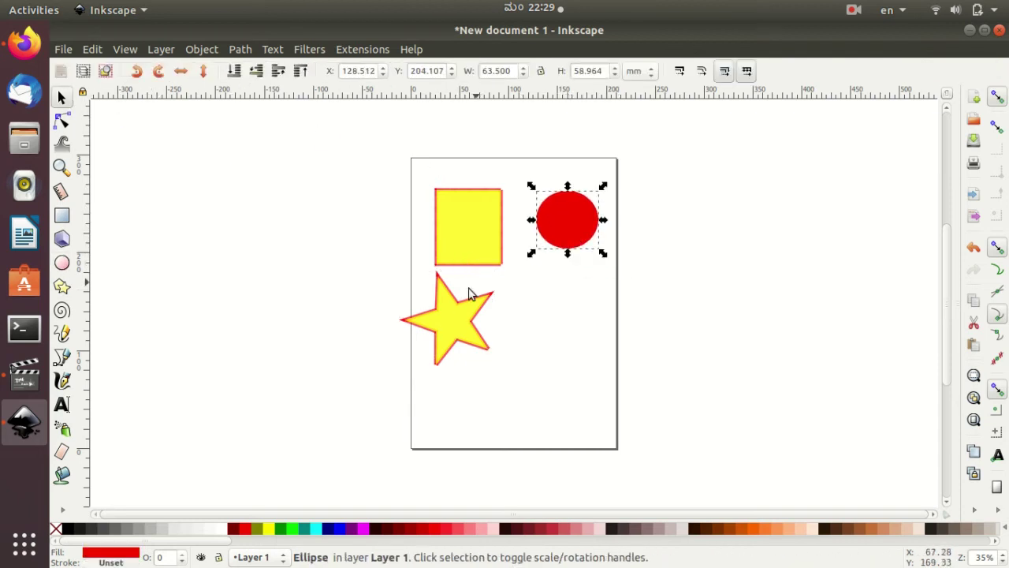
Make the star magenta with a cyan outline, add a lime spiral, and start text left of the page
{"action": "left_click", "coordinate": [455, 314]}
{"action": "left_click", "coordinate": [314, 530], "text": "shift"}
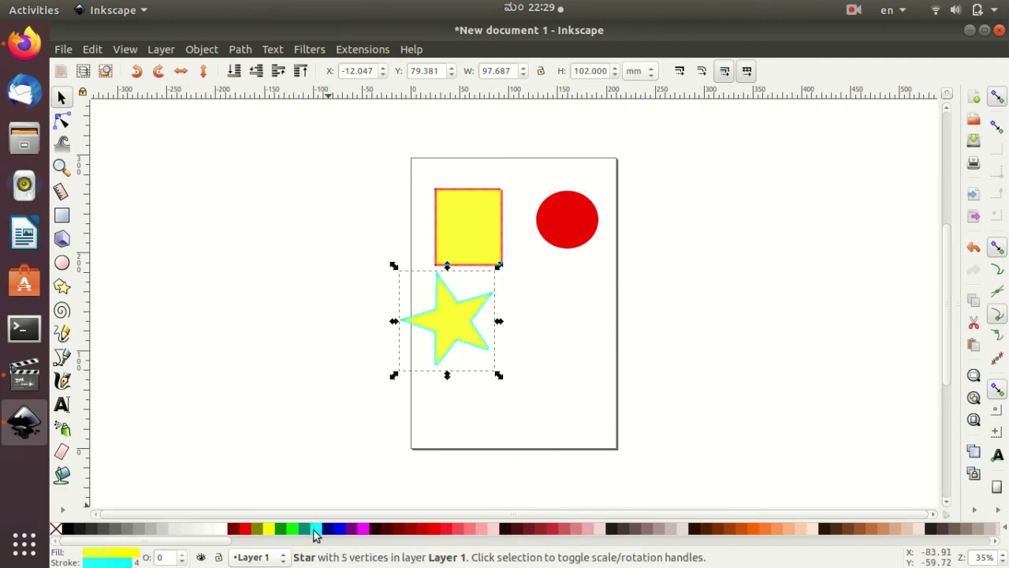
{"action": "left_click", "coordinate": [336, 530]}
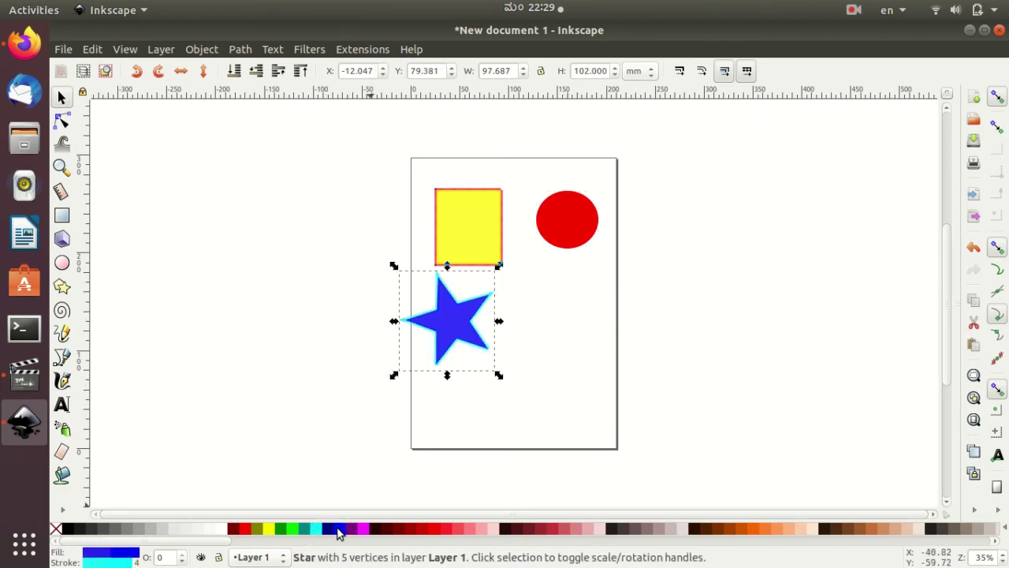
{"action": "left_click", "coordinate": [363, 530]}
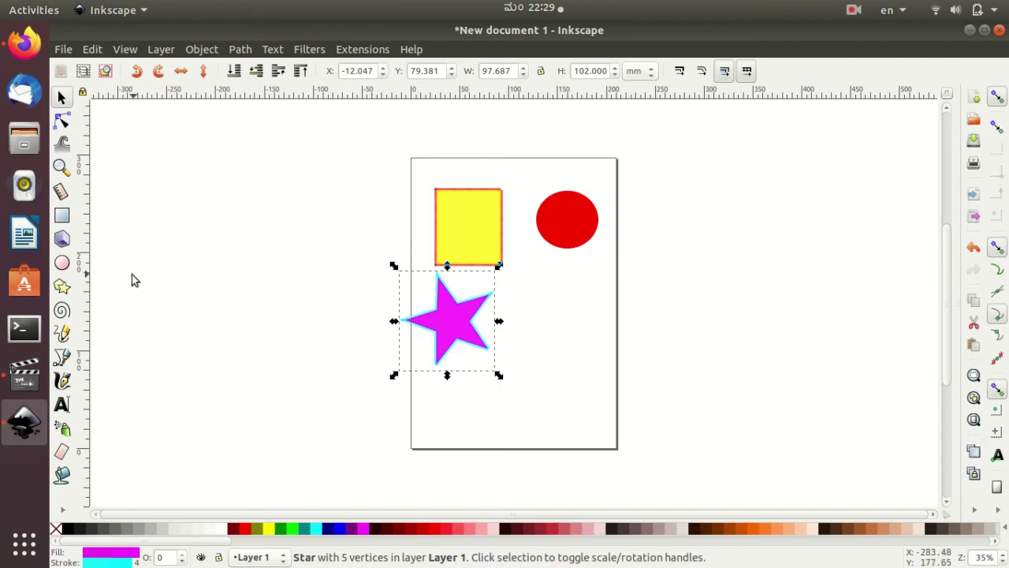
{"action": "left_click", "coordinate": [62, 310]}
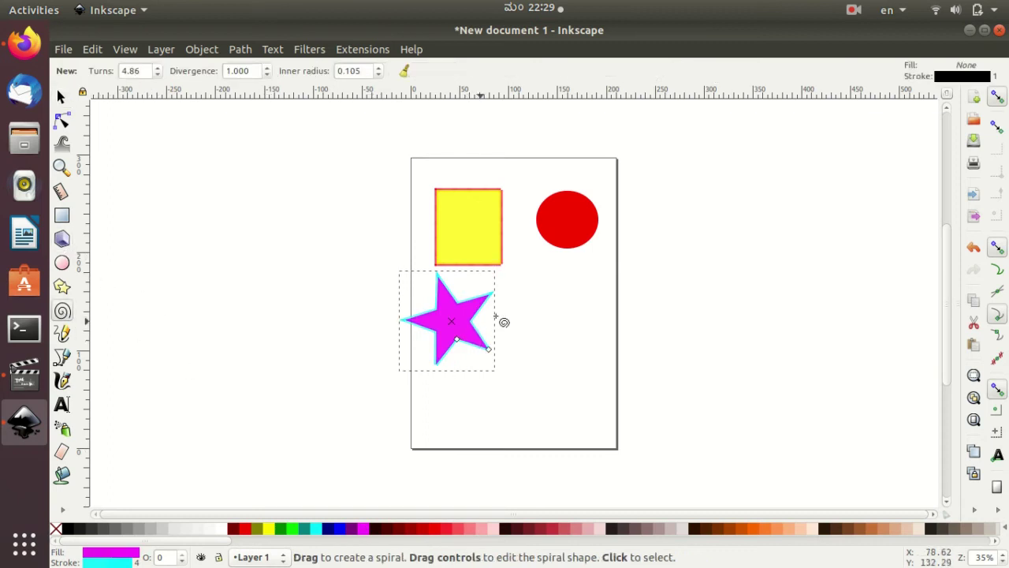
{"action": "mouse_move", "coordinate": [547, 309]}
{"action": "left_mouse_down"}
{"action": "mouse_move", "coordinate": [582, 361]}
{"action": "mouse_move", "coordinate": [570, 352]}
{"action": "left_mouse_up"}
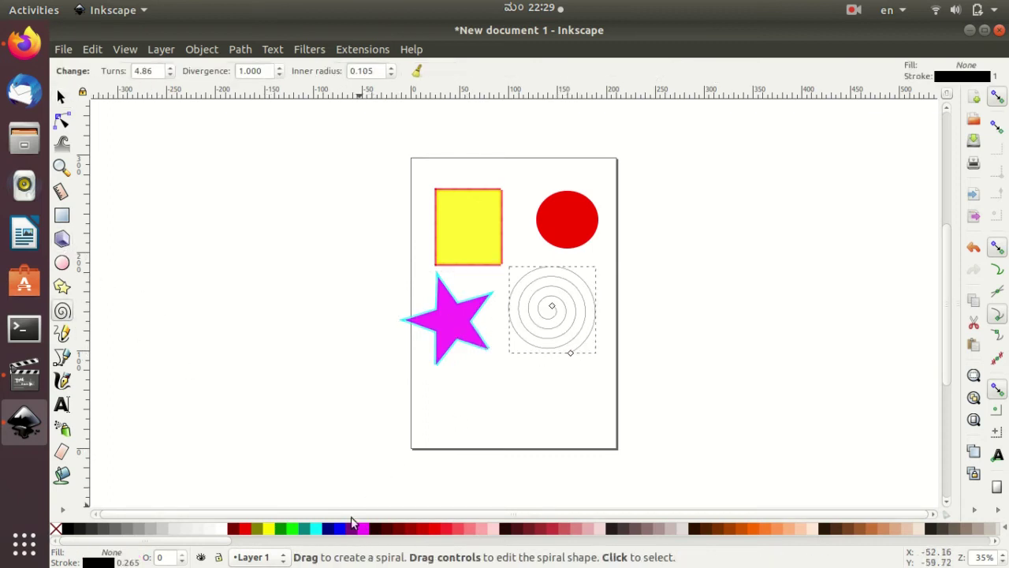
{"action": "left_click", "coordinate": [292, 529]}
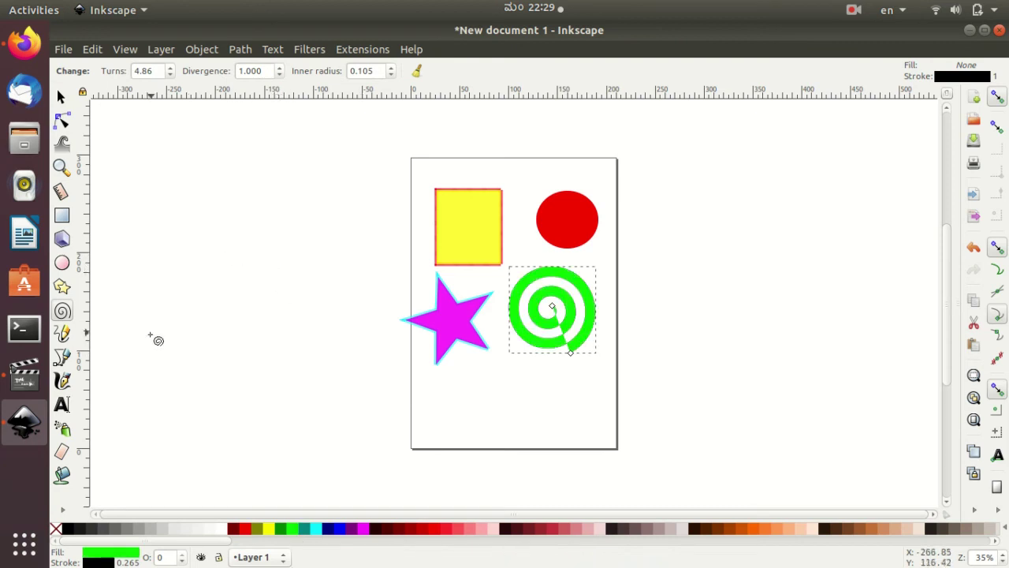
{"action": "left_click", "coordinate": [62, 405]}
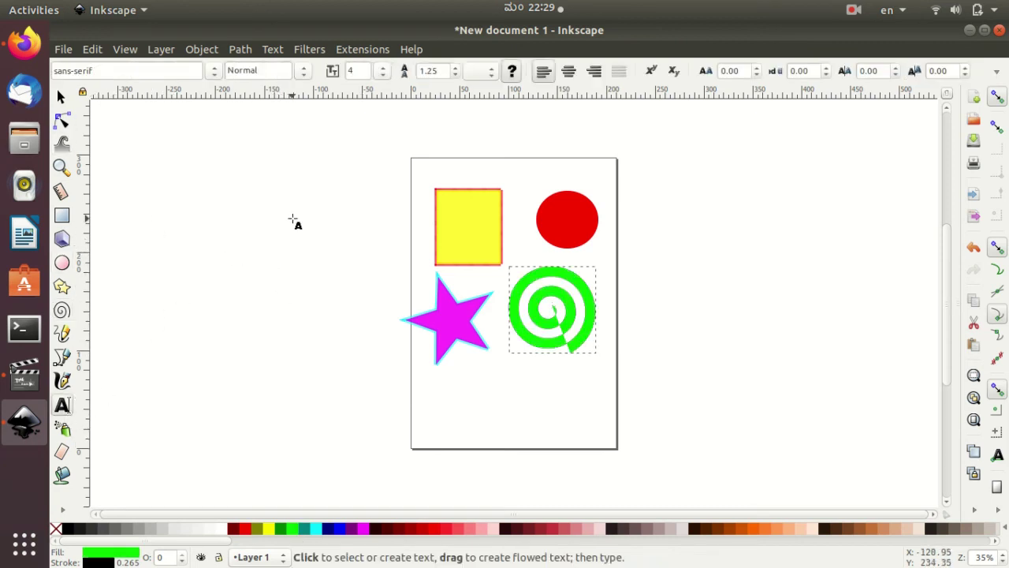
{"action": "left_click", "coordinate": [292, 219]}
Type the text, scale it up greatly, and move it closer to the page
{"action": "type", "text": "Hel"}
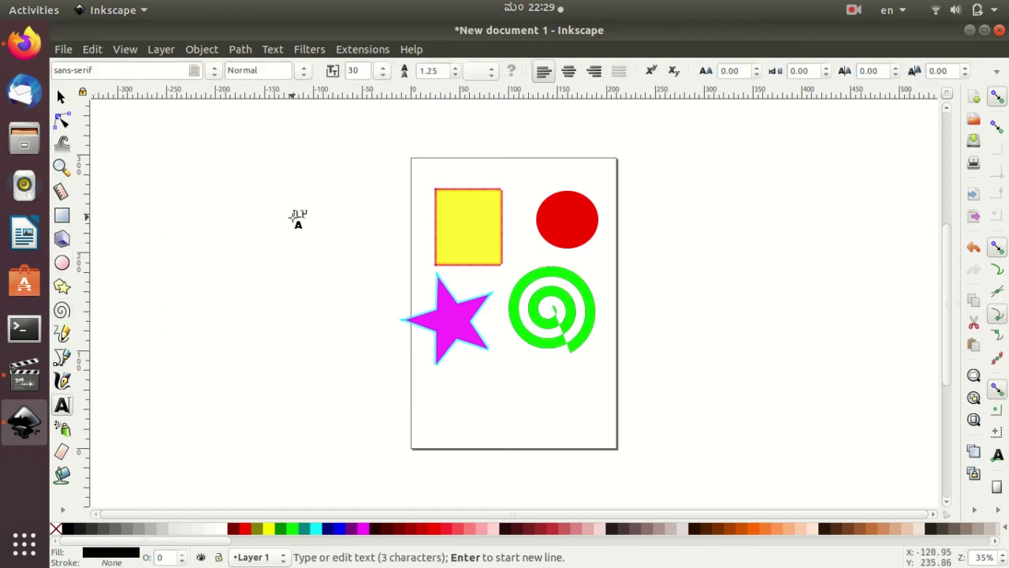
{"action": "left_click", "coordinate": [62, 96]}
{"action": "mouse_move", "coordinate": [289, 225]}
{"action": "left_mouse_down"}
{"action": "mouse_move", "coordinate": [199, 300]}
{"action": "mouse_move", "coordinate": [154, 306]}
{"action": "left_mouse_up"}
{"action": "left_click_drag", "start_coordinate": [272, 228], "coordinate": [299, 240]}
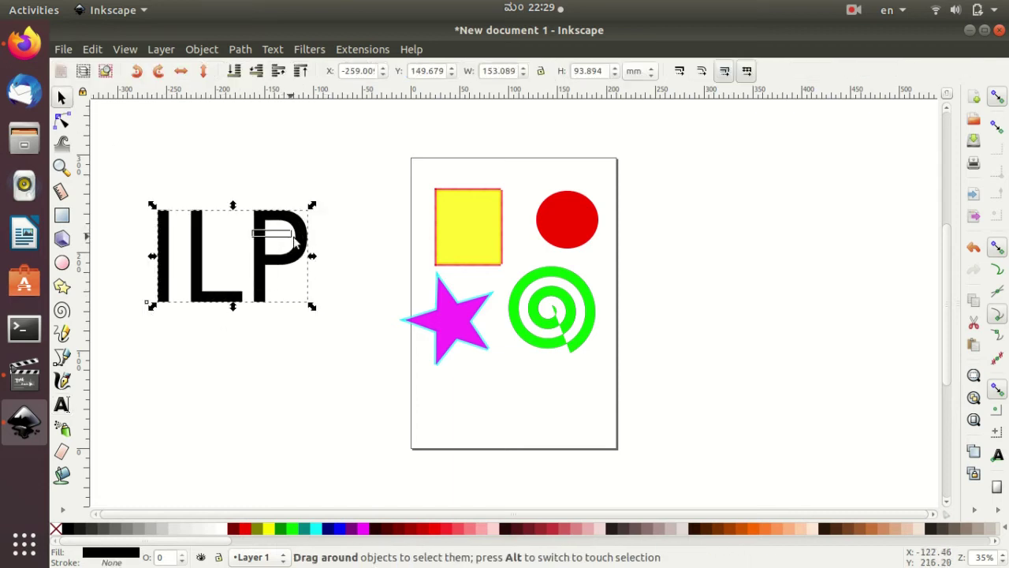
{"action": "mouse_move", "coordinate": [199, 238]}
{"action": "left_mouse_down"}
{"action": "mouse_move", "coordinate": [278, 229]}
{"action": "mouse_move", "coordinate": [268, 232]}
{"action": "left_mouse_up"}
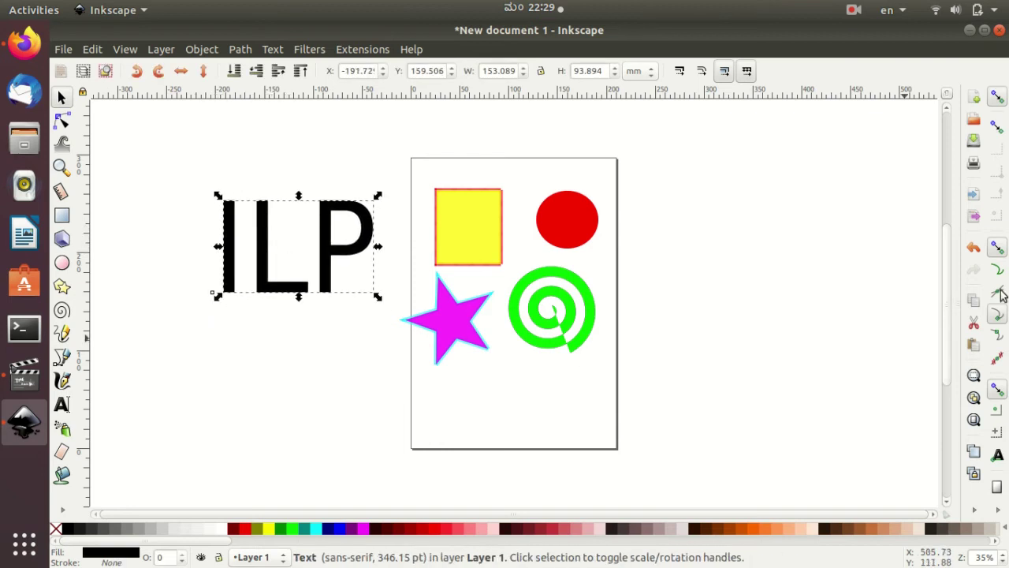
Select the text and all four shapes, then bring up the Filters > Bevels list
{"action": "left_click", "coordinate": [739, 313]}
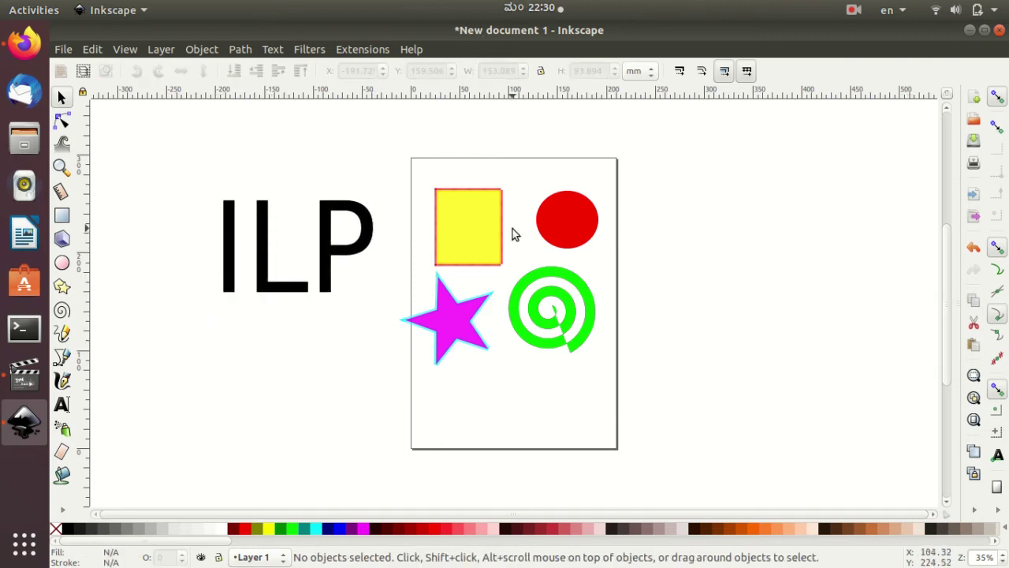
{"action": "left_click_drag", "start_coordinate": [126, 141], "coordinate": [666, 455]}
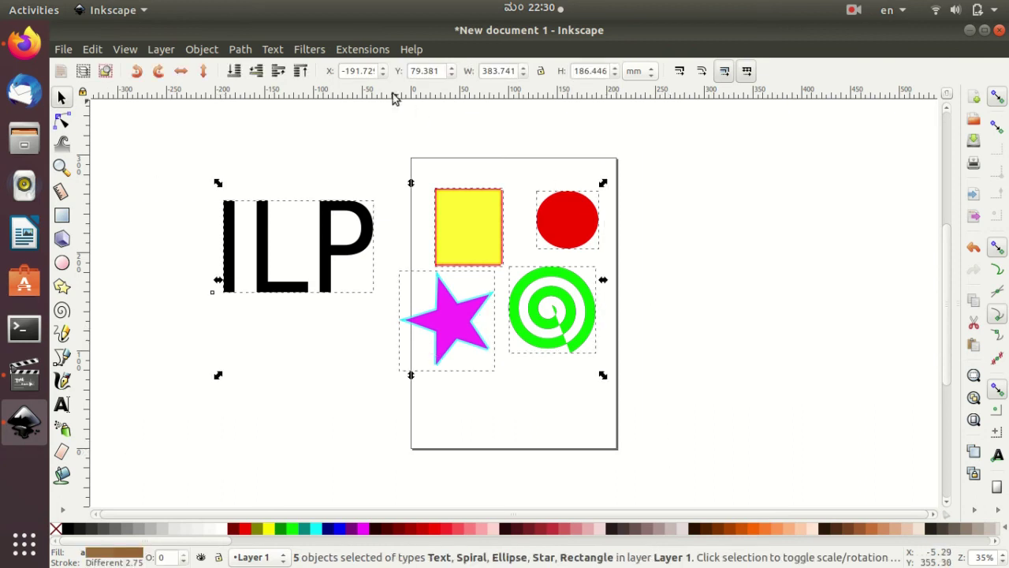
{"action": "left_click", "coordinate": [309, 49]}
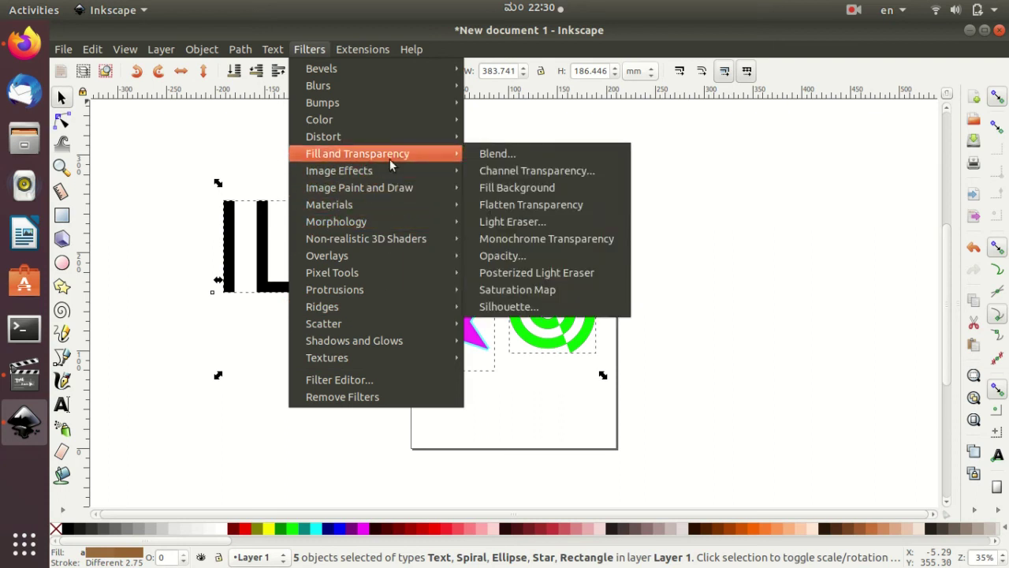
{"action": "mouse_move", "coordinate": [371, 69]}
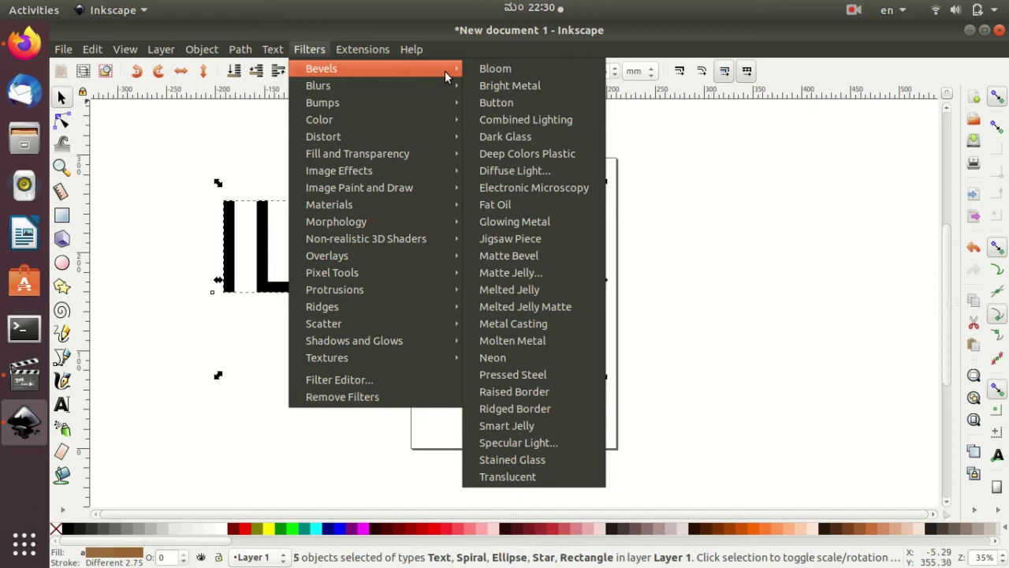
Apply the Bright Metal bevel to the ILP text, square, circle, star and spiral, then inspect them
{"action": "left_click", "coordinate": [570, 88]}
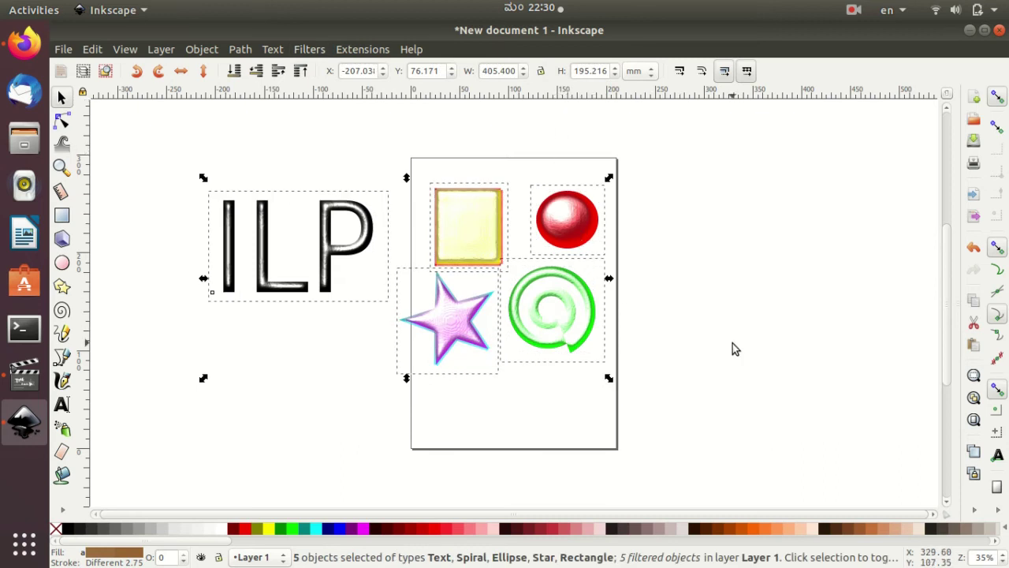
{"action": "scroll", "coordinate": [735, 347], "scroll_direction": "up", "scroll_amount": 1, "text": "ctrl"}
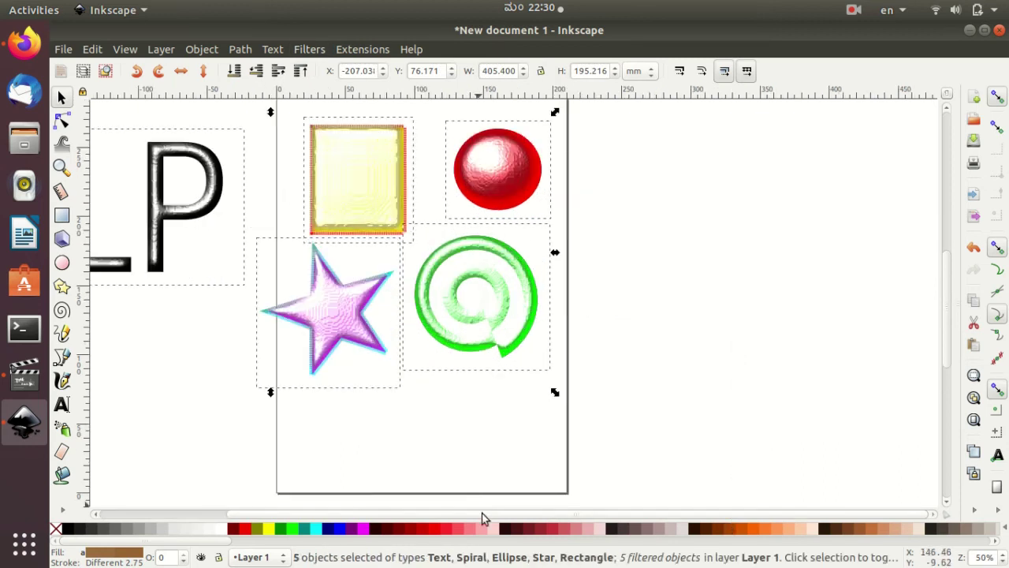
{"action": "left_click_drag", "start_coordinate": [484, 513], "coordinate": [331, 513]}
{"action": "scroll", "coordinate": [867, 361], "scroll_direction": "up", "scroll_amount": 2, "text": "ctrl"}
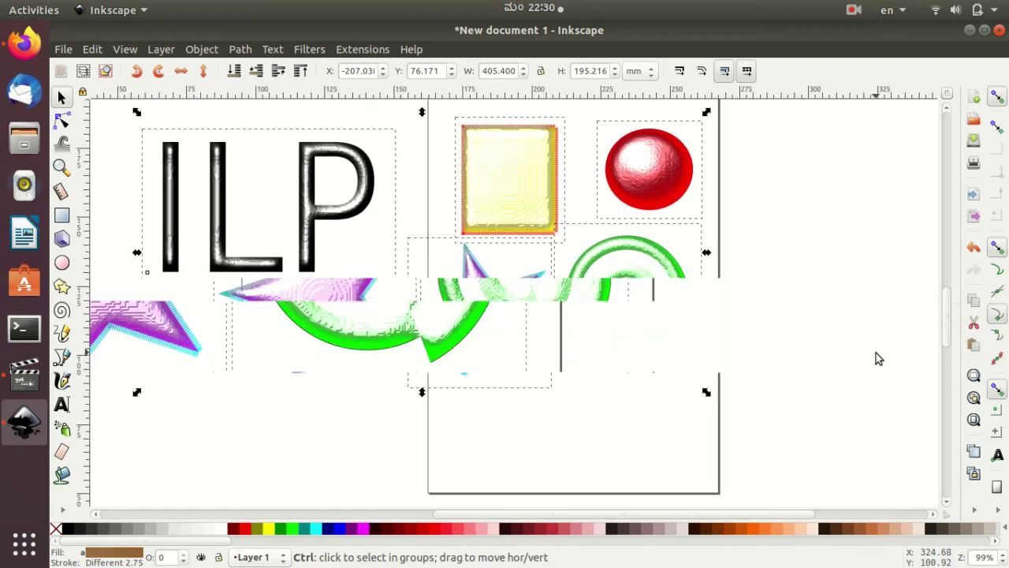
{"action": "scroll", "coordinate": [672, 514], "scroll_direction": "left", "scroll_amount": 5}
{"action": "scroll", "coordinate": [525, 455], "scroll_direction": "left", "scroll_amount": 8}
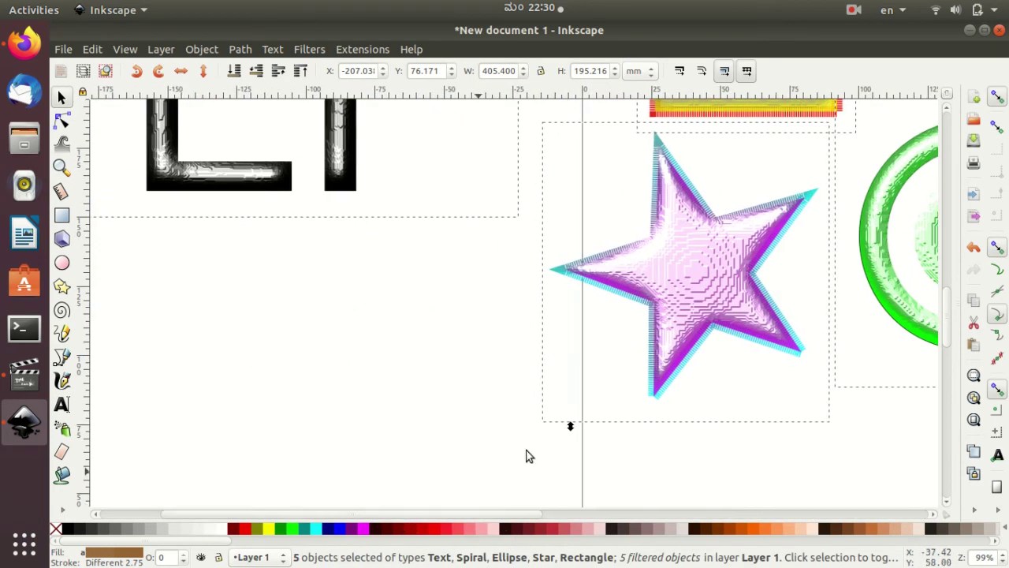
{"action": "scroll", "coordinate": [703, 356], "scroll_direction": "down", "scroll_amount": 2}
{"action": "scroll", "coordinate": [693, 316], "scroll_direction": "up", "scroll_amount": 7}
{"action": "scroll", "coordinate": [693, 315], "scroll_direction": "up", "scroll_amount": 5}
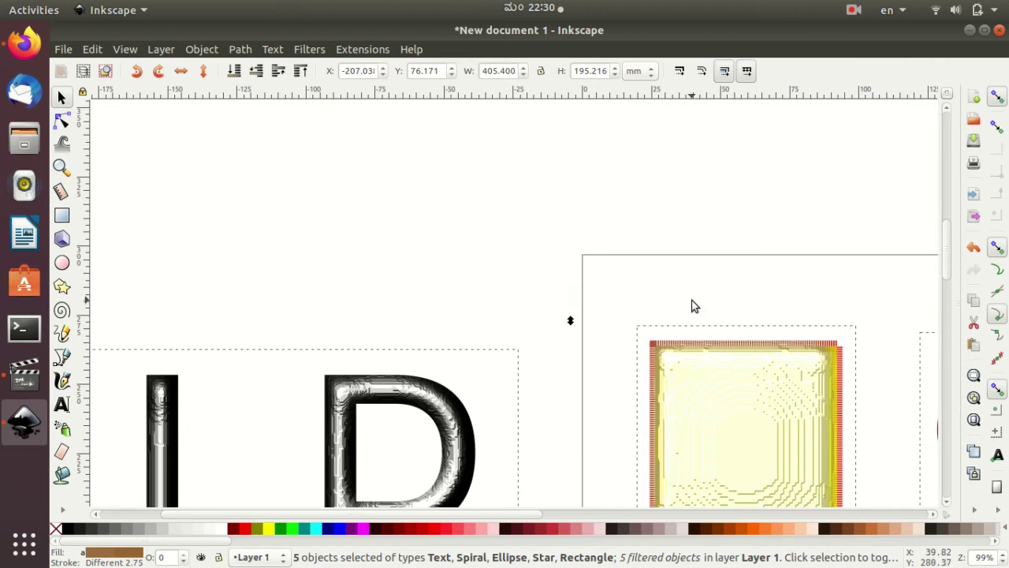
{"action": "scroll", "coordinate": [693, 306], "scroll_direction": "down", "scroll_amount": 3, "text": "ctrl"}
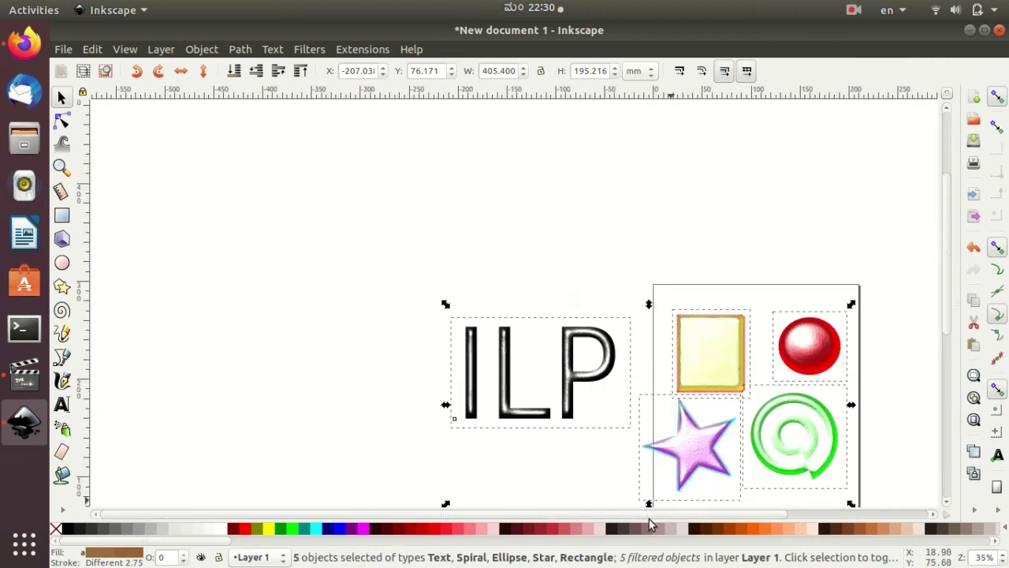
{"action": "left_click_drag", "start_coordinate": [774, 515], "coordinate": [867, 517]}
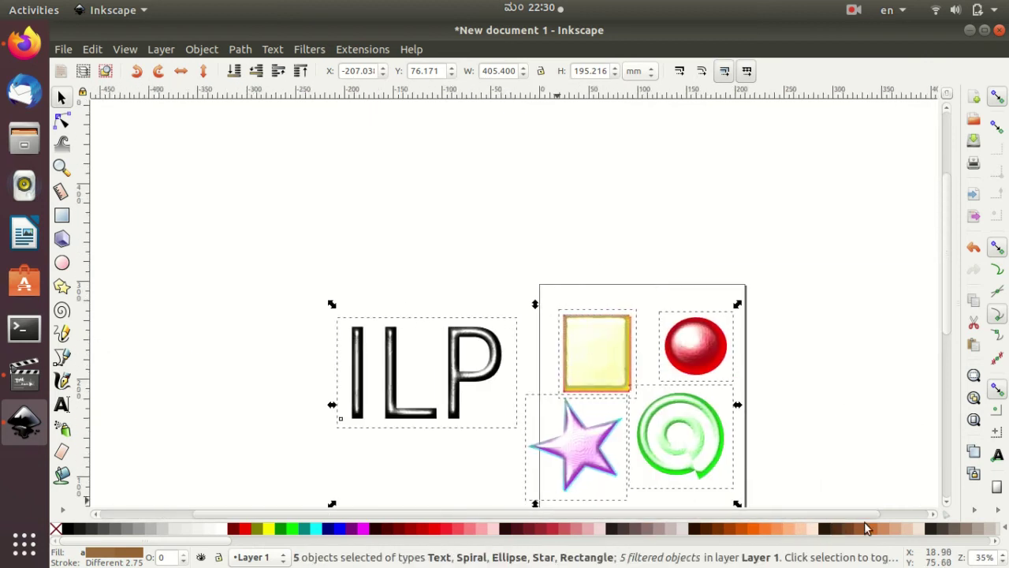
{"action": "scroll", "coordinate": [763, 357], "scroll_direction": "down", "scroll_amount": 3}
{"action": "scroll", "coordinate": [763, 351], "scroll_direction": "down", "scroll_amount": 1}
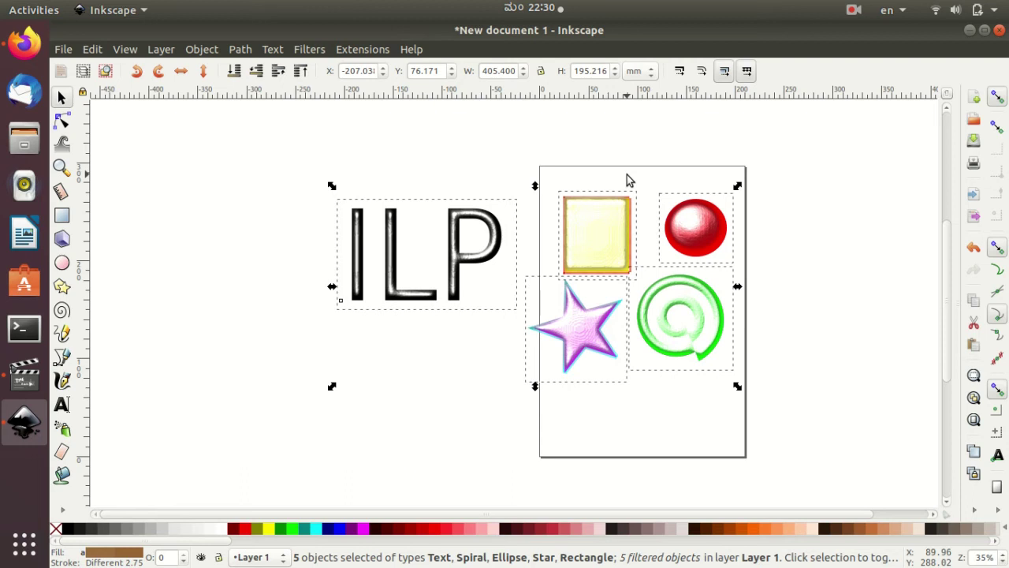
Delete all five objects, draw a page-covering green rectangle, and show the Materials filters
{"action": "key", "text": "Delete"}
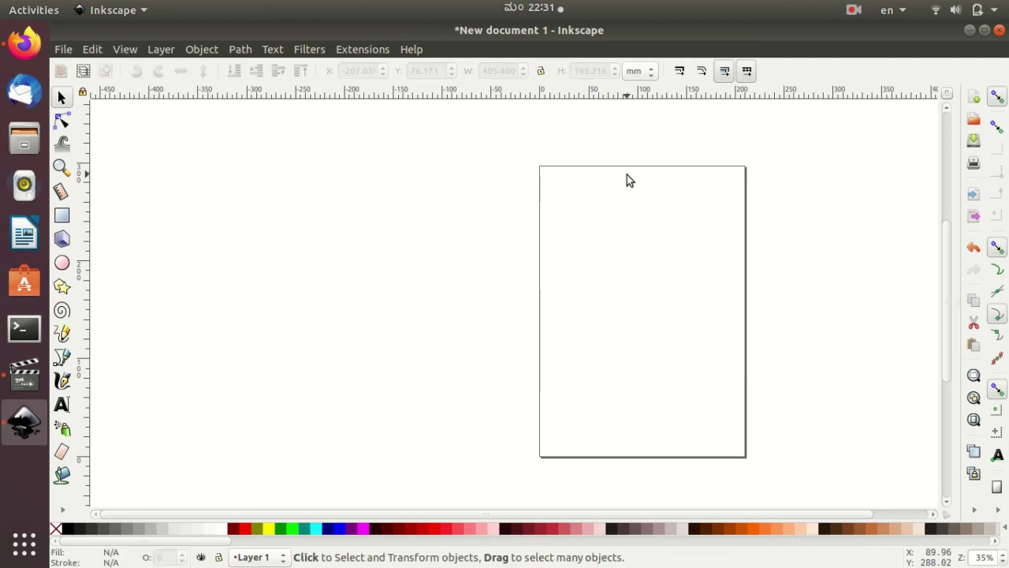
{"action": "left_click", "coordinate": [62, 215]}
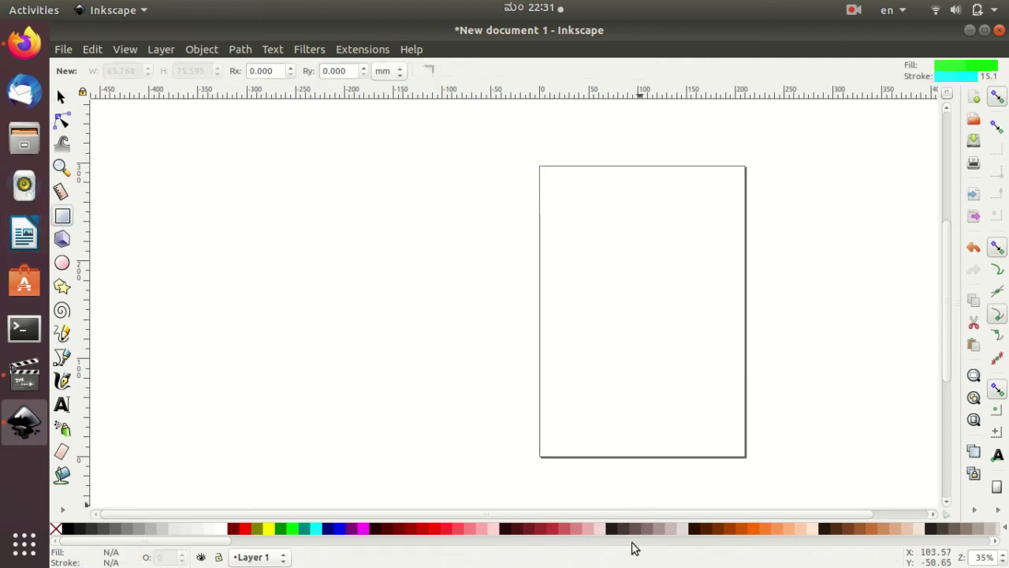
{"action": "left_click_drag", "start_coordinate": [666, 515], "coordinate": [700, 516]}
{"action": "left_click_drag", "start_coordinate": [475, 162], "coordinate": [692, 463]}
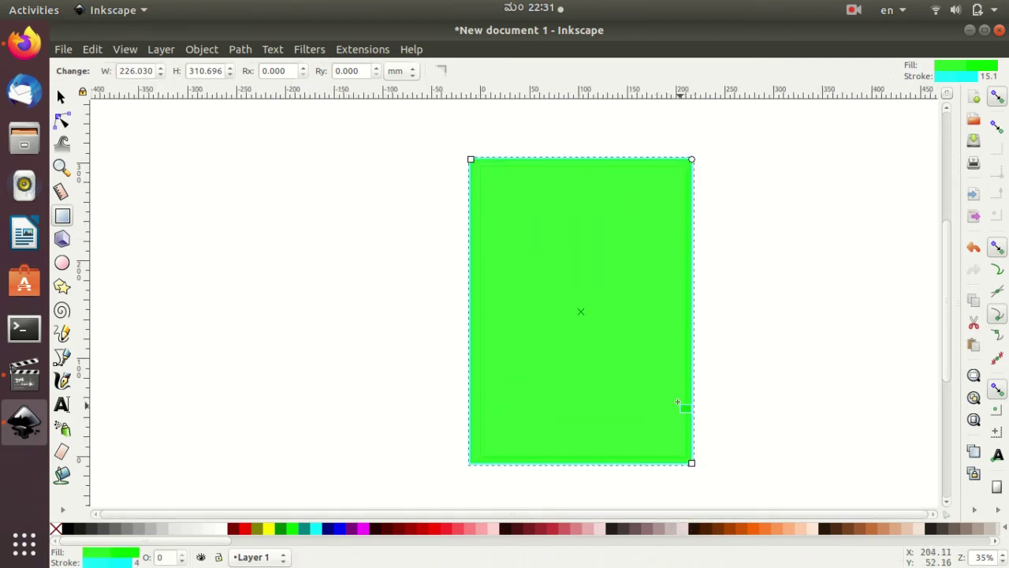
{"action": "left_click", "coordinate": [302, 50]}
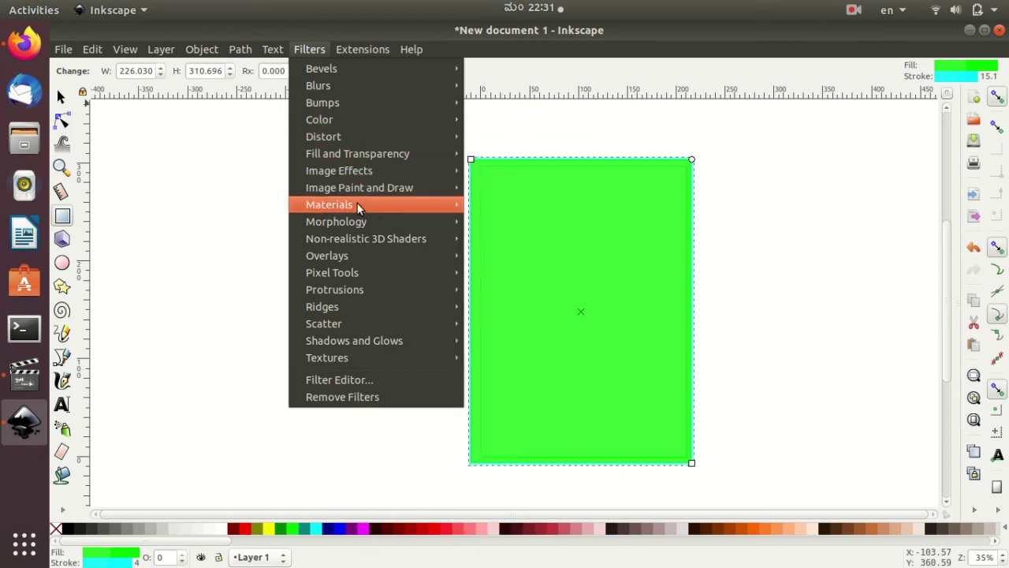
{"action": "mouse_move", "coordinate": [329, 204]}
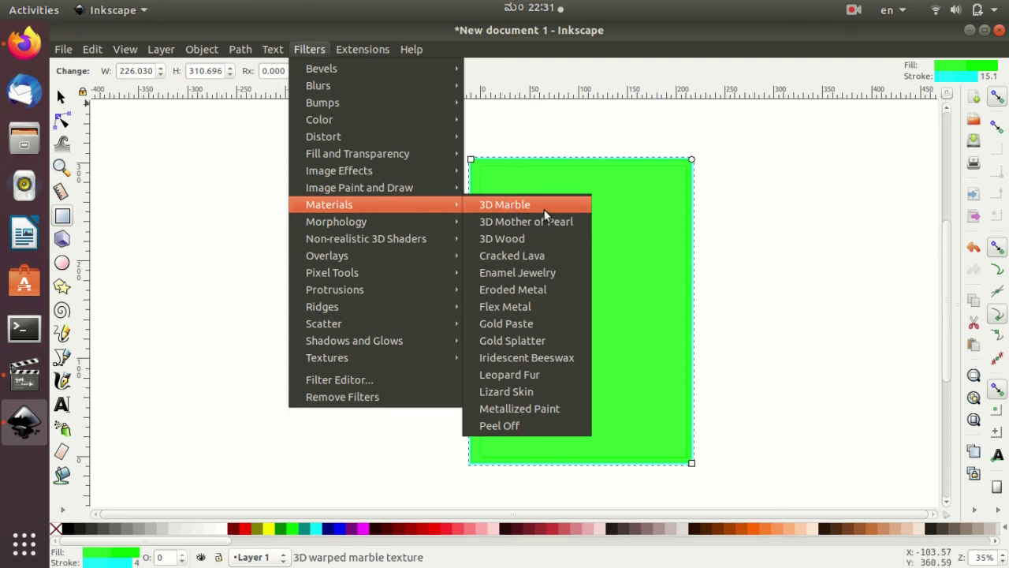
{"action": "left_click", "coordinate": [544, 207]}
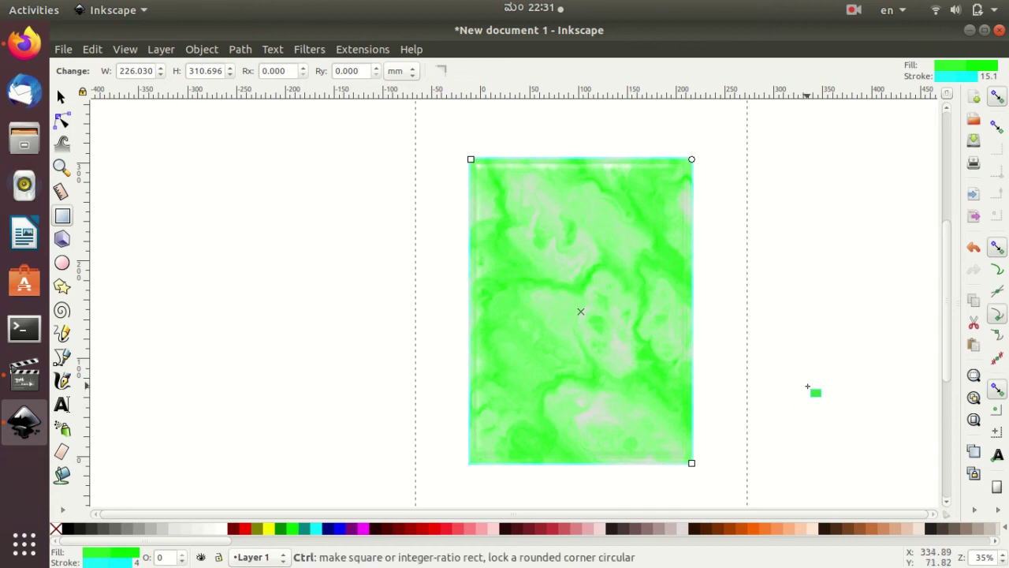
{"action": "scroll", "coordinate": [807, 387], "scroll_direction": "up", "scroll_amount": 1, "text": "ctrl"}
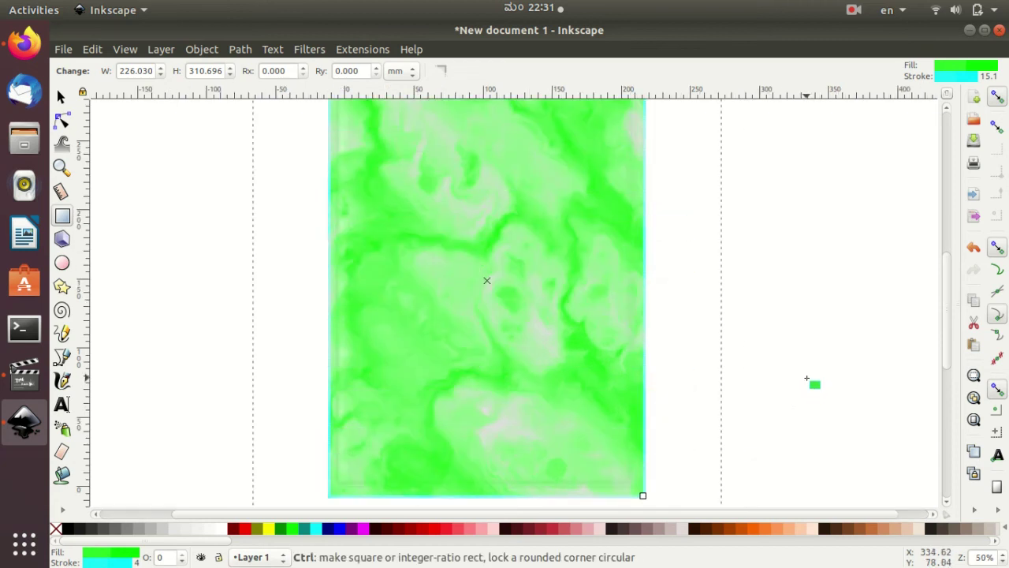
{"action": "scroll", "coordinate": [806, 385], "scroll_direction": "down", "scroll_amount": 1, "text": "ctrl"}
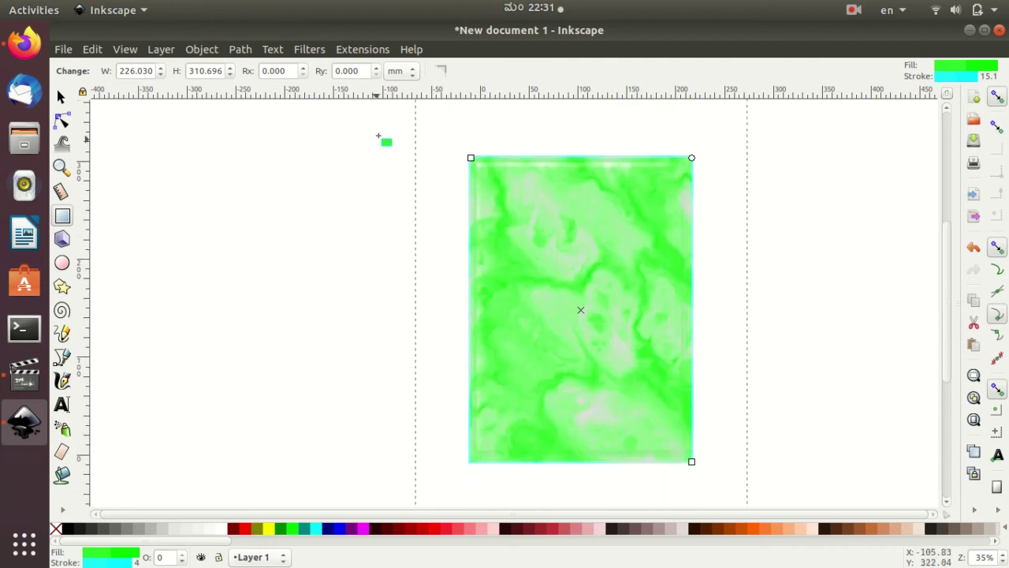
{"action": "left_click", "coordinate": [311, 51]}
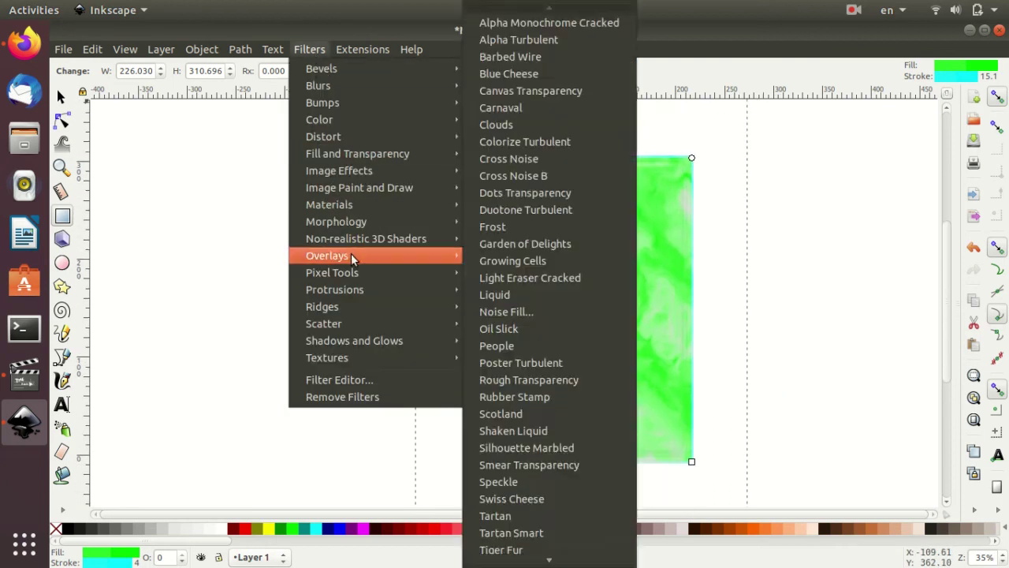
{"action": "mouse_move", "coordinate": [319, 119]}
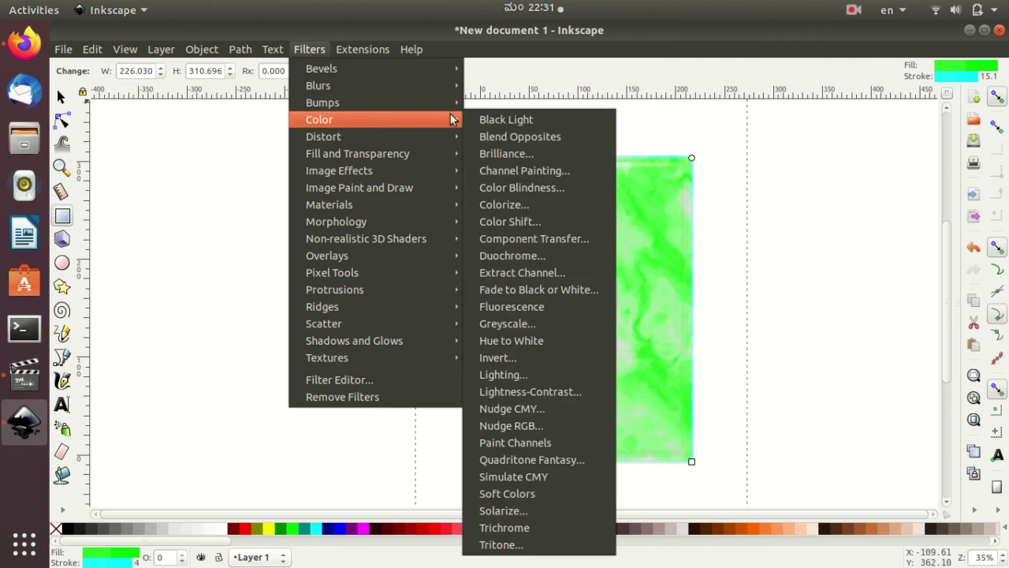
{"action": "left_click", "coordinate": [529, 122]}
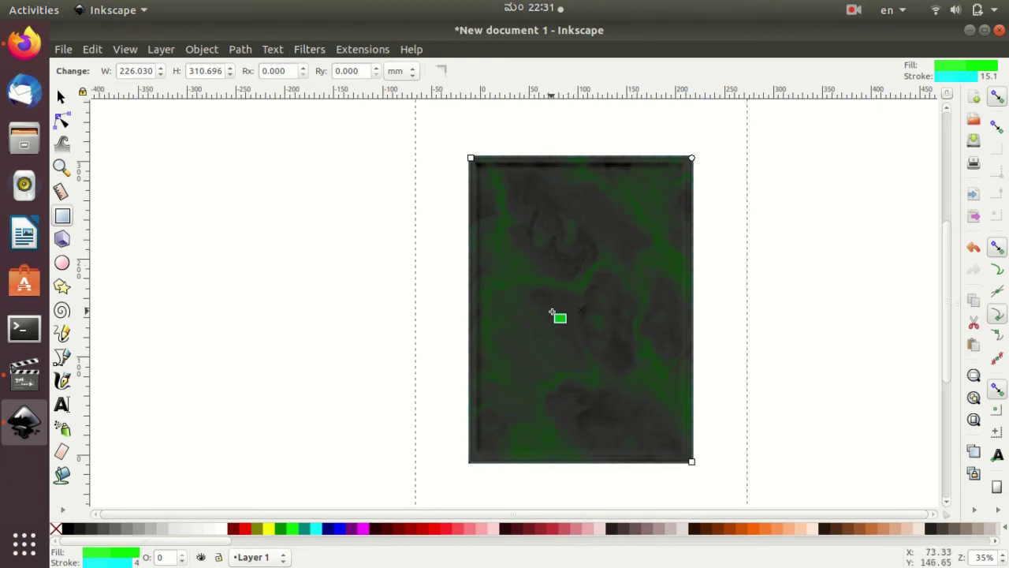
{"action": "key", "text": "ctrl+z"}
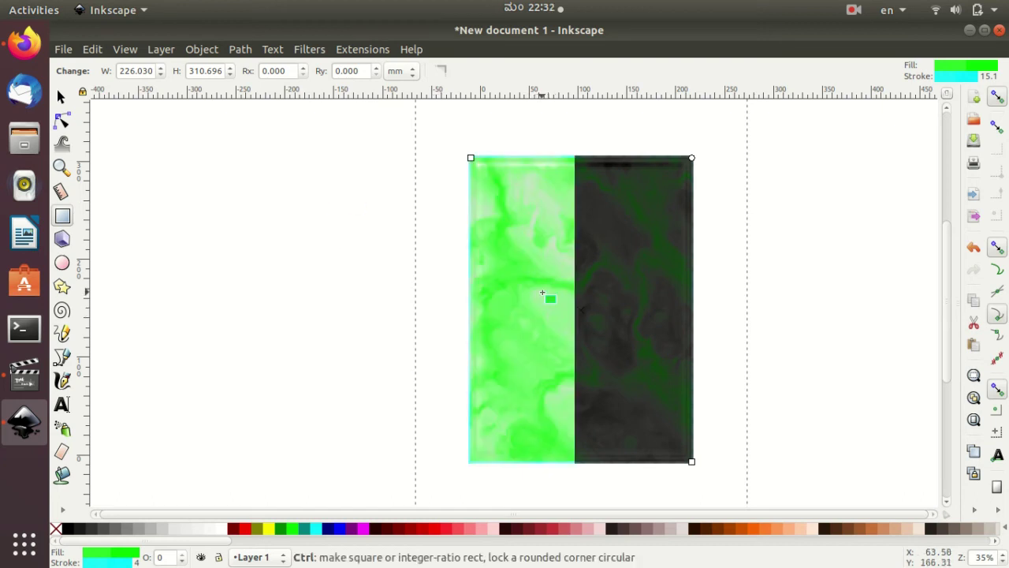
Draw a magenta square and a red five-point star below it on the upper page
{"action": "left_click", "coordinate": [62, 215]}
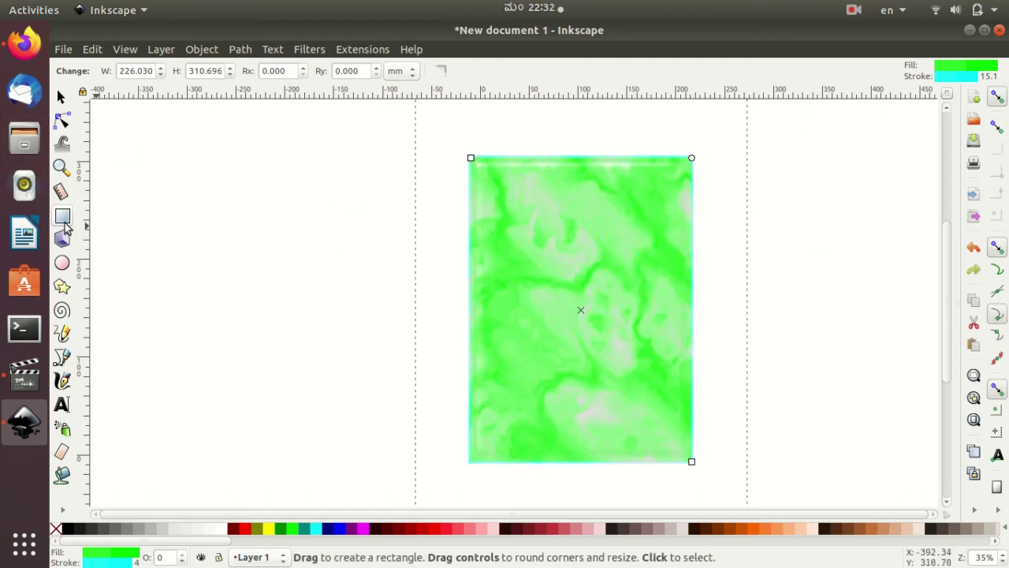
{"action": "left_click_drag", "start_coordinate": [505, 203], "coordinate": [582, 273]}
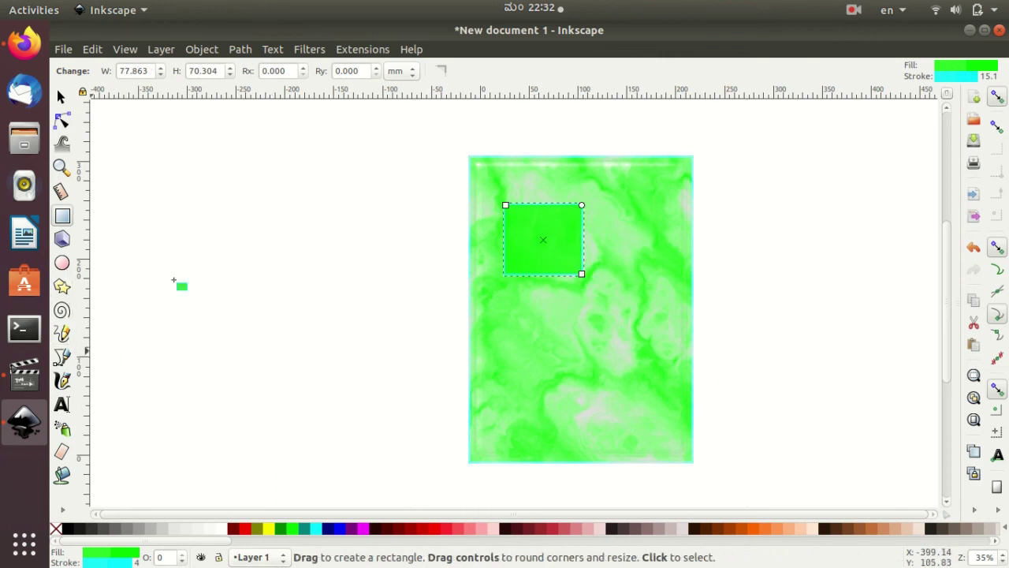
{"action": "left_click", "coordinate": [304, 529]}
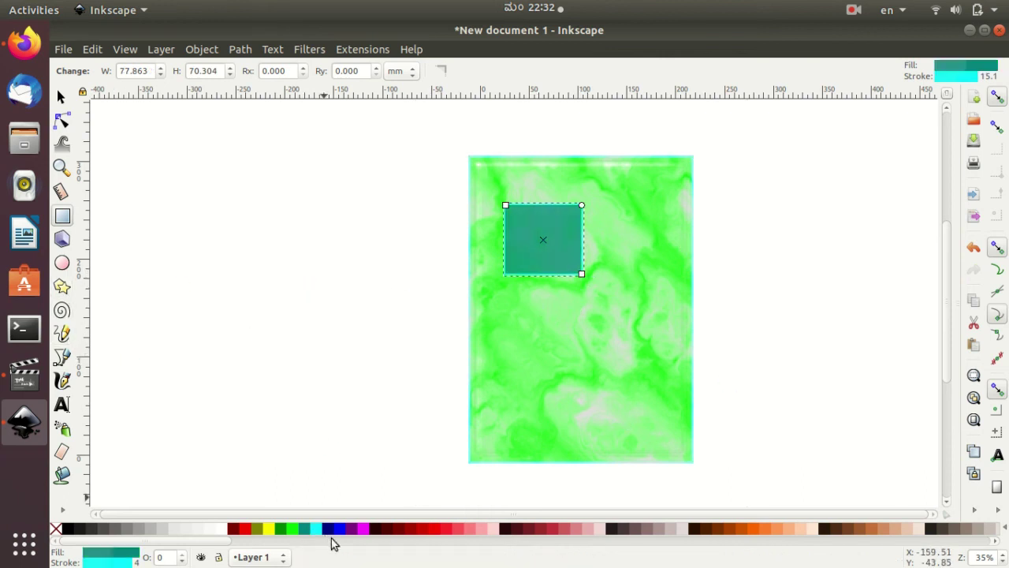
{"action": "left_click", "coordinate": [363, 529]}
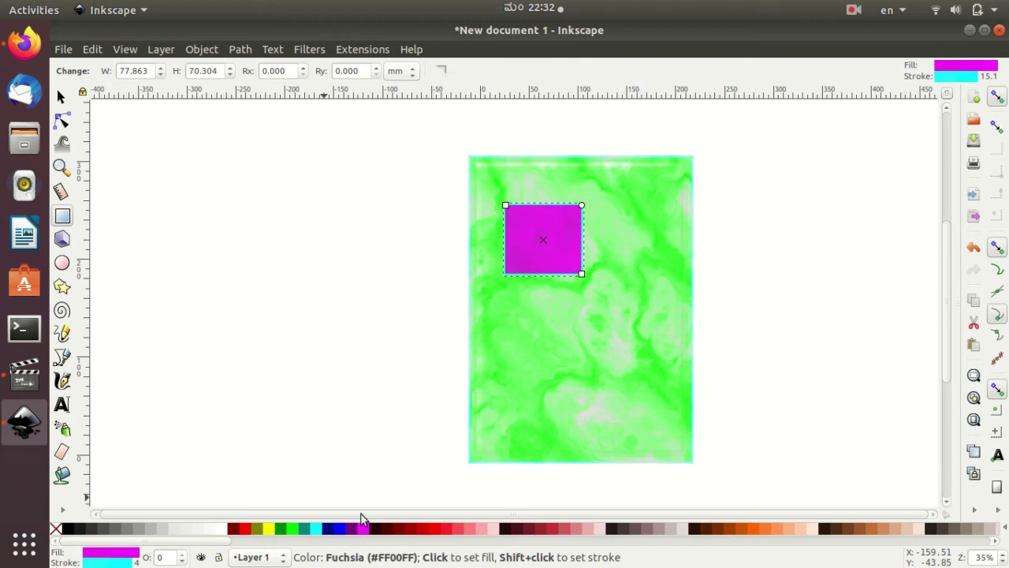
{"action": "left_click", "coordinate": [62, 287]}
{"action": "left_click_drag", "start_coordinate": [528, 330], "coordinate": [559, 364]}
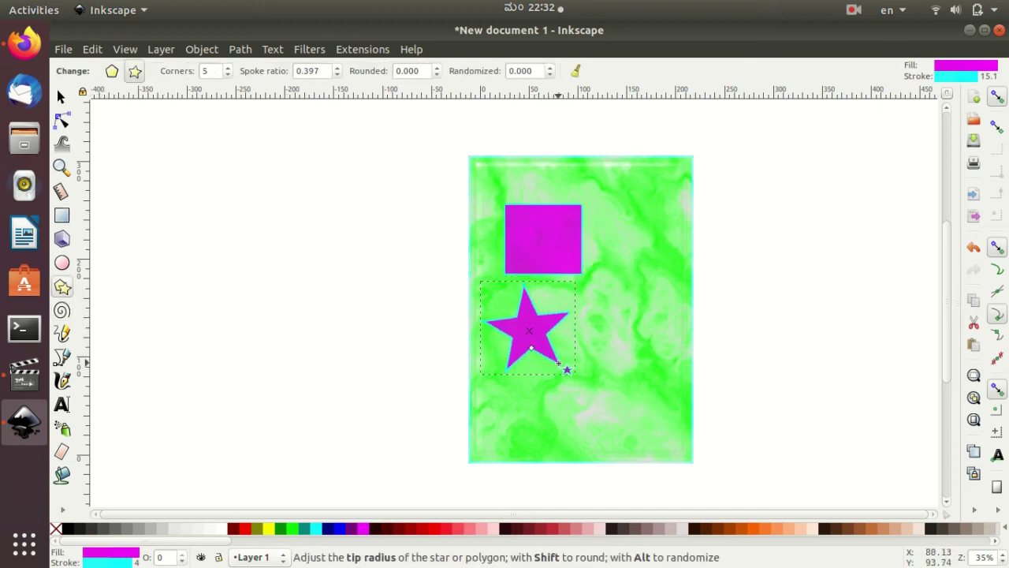
{"action": "left_click", "coordinate": [461, 528]}
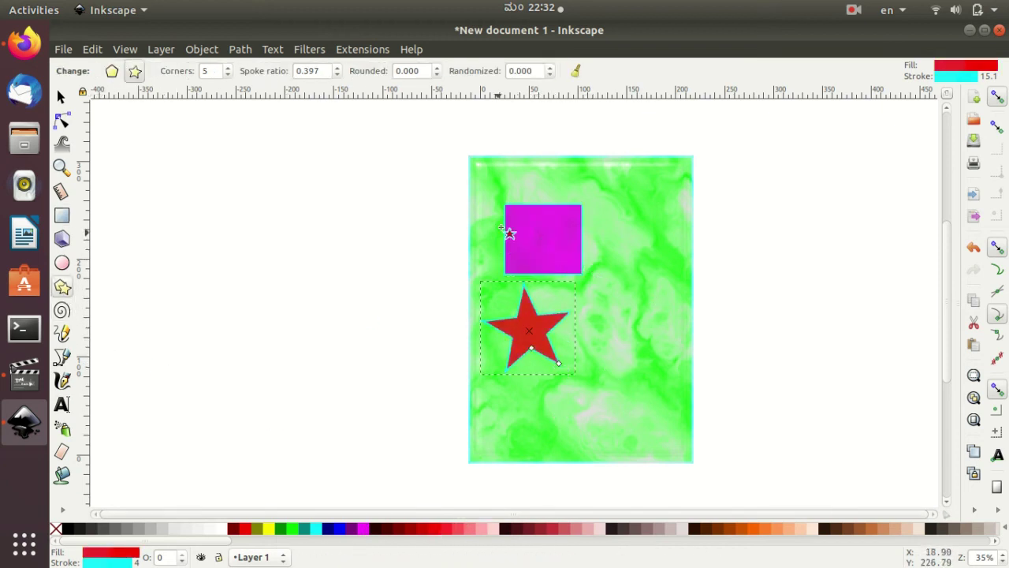
Select the magenta square and the red star together
{"action": "left_click", "coordinate": [62, 96]}
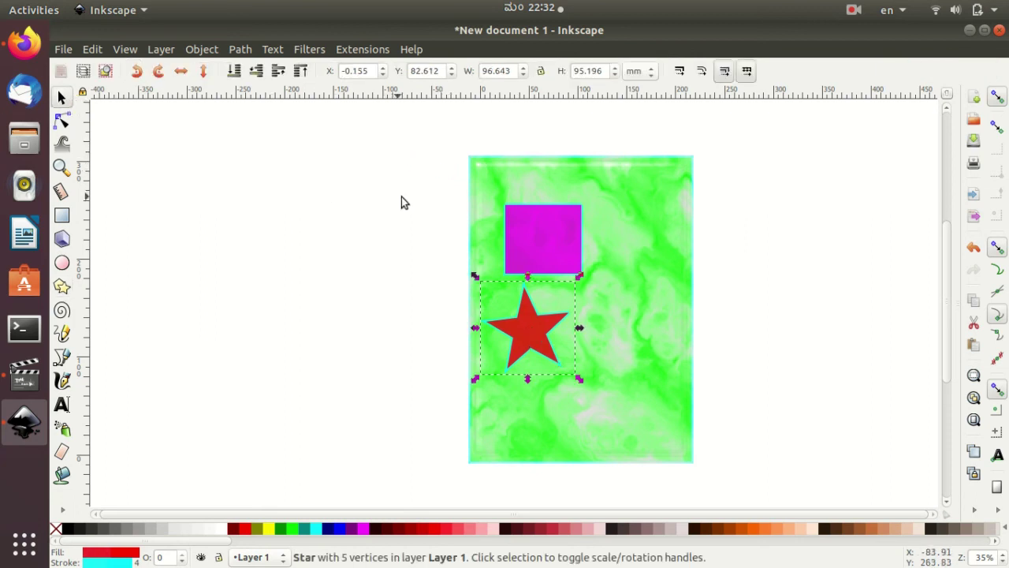
{"action": "left_click_drag", "start_coordinate": [473, 197], "coordinate": [474, 190]}
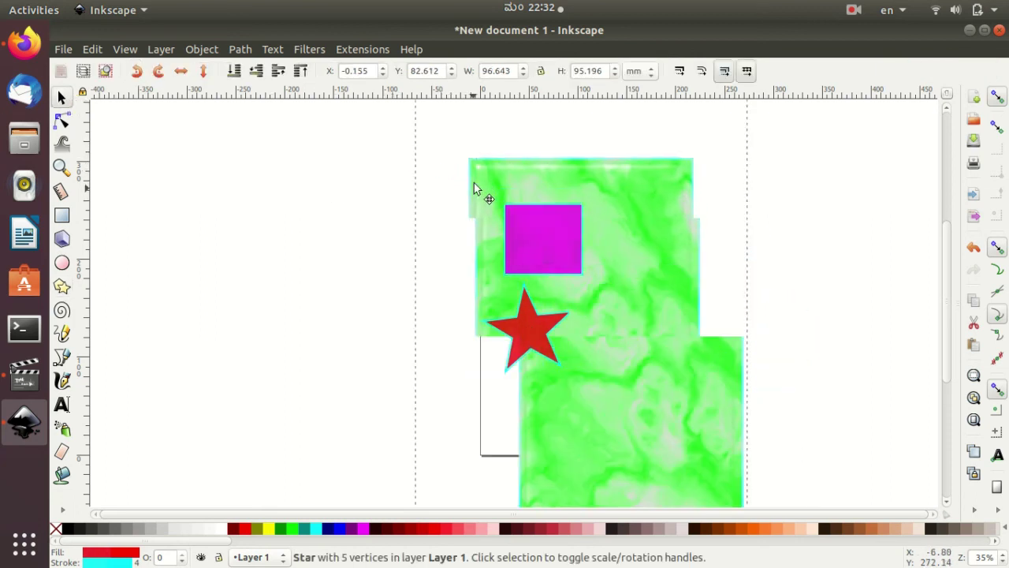
{"action": "left_click", "coordinate": [541, 289]}
{"action": "left_click_drag", "start_coordinate": [592, 306], "coordinate": [589, 309]}
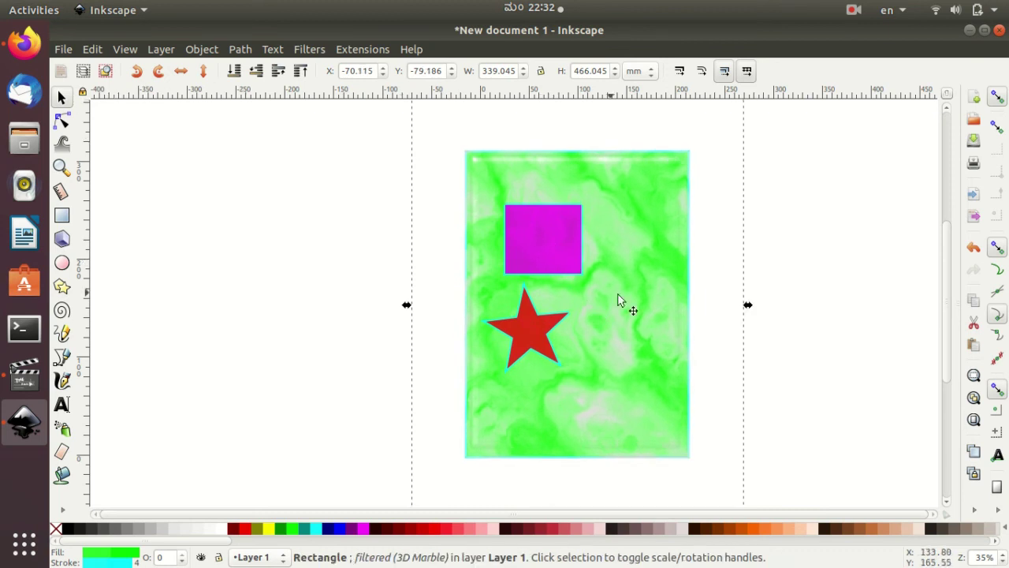
{"action": "left_click", "coordinate": [554, 250]}
{"action": "left_click", "coordinate": [560, 361], "text": "shift"}
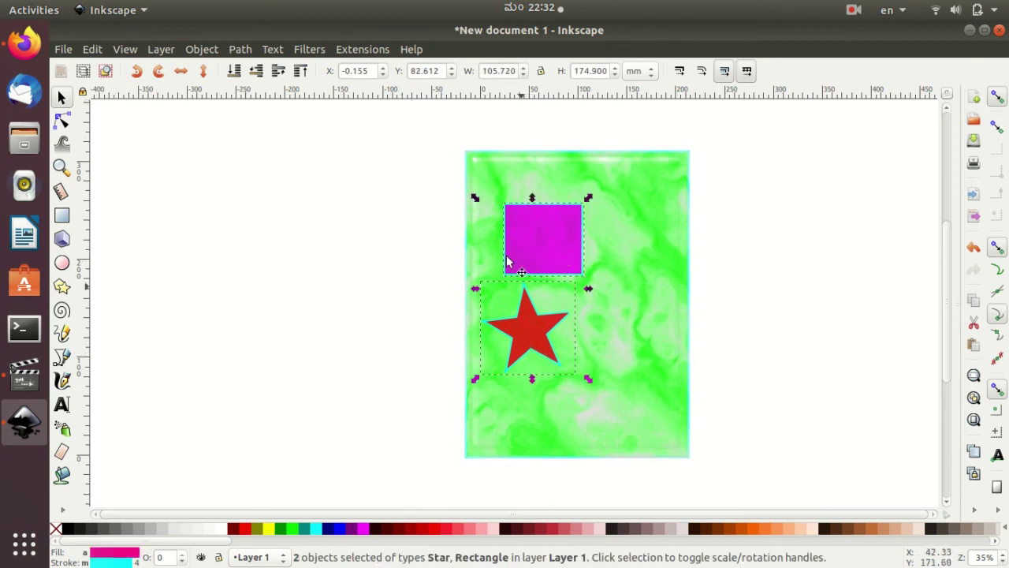
{"action": "left_click", "coordinate": [317, 54]}
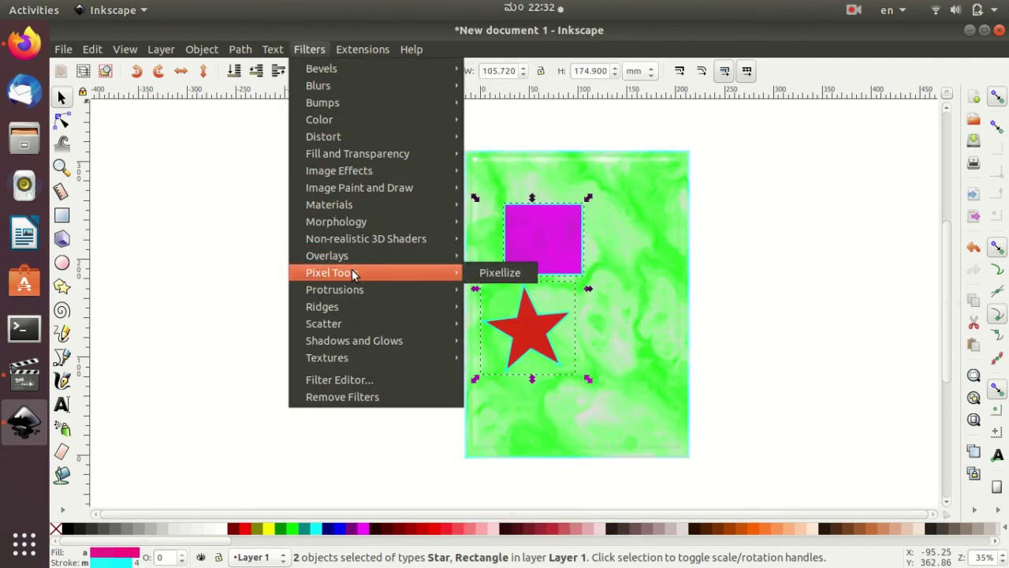
{"action": "mouse_move", "coordinate": [357, 153]}
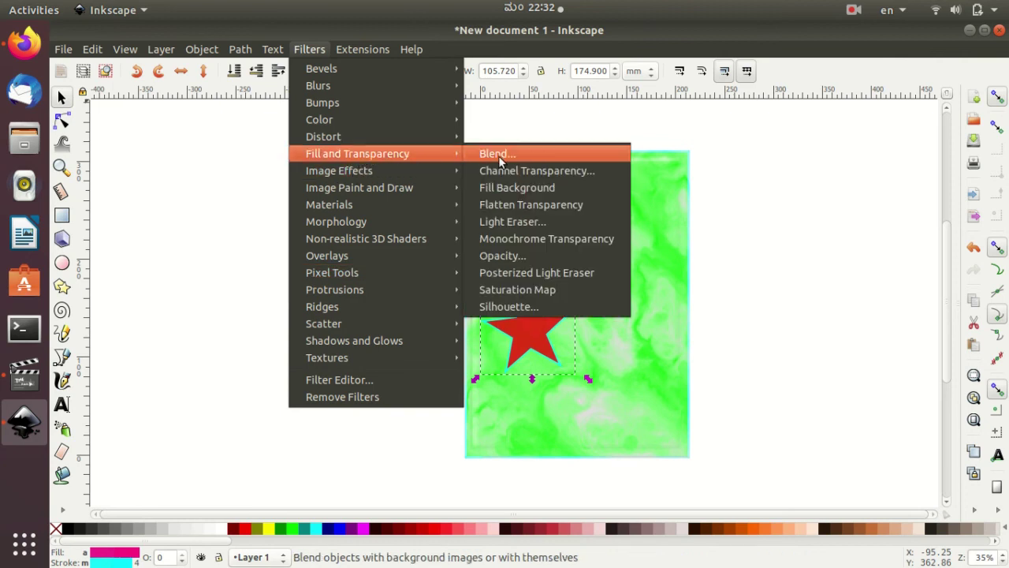
Apply the Blend filter to the magenta square and red star
{"action": "left_click", "coordinate": [498, 155]}
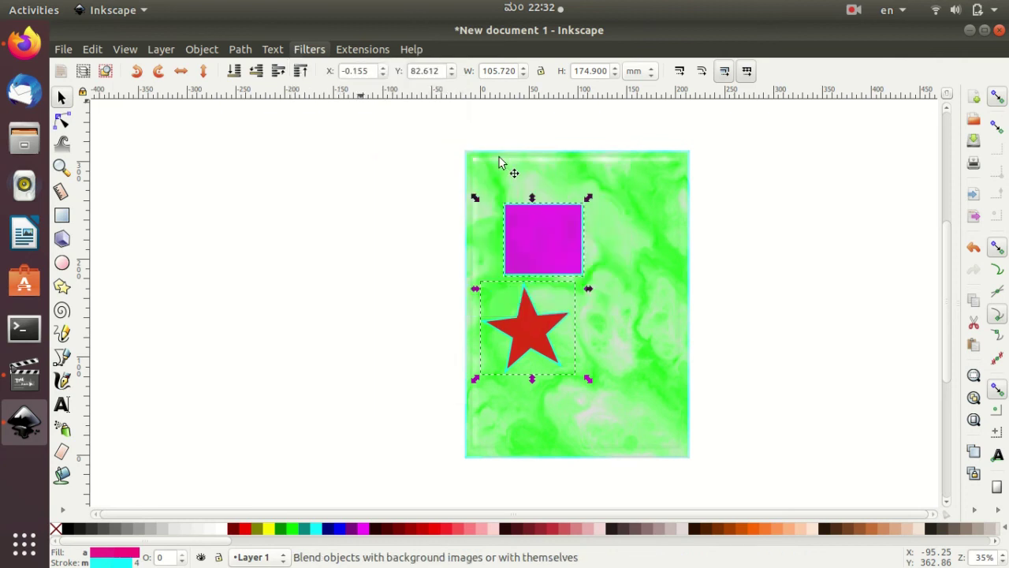
{"action": "left_click", "coordinate": [570, 373]}
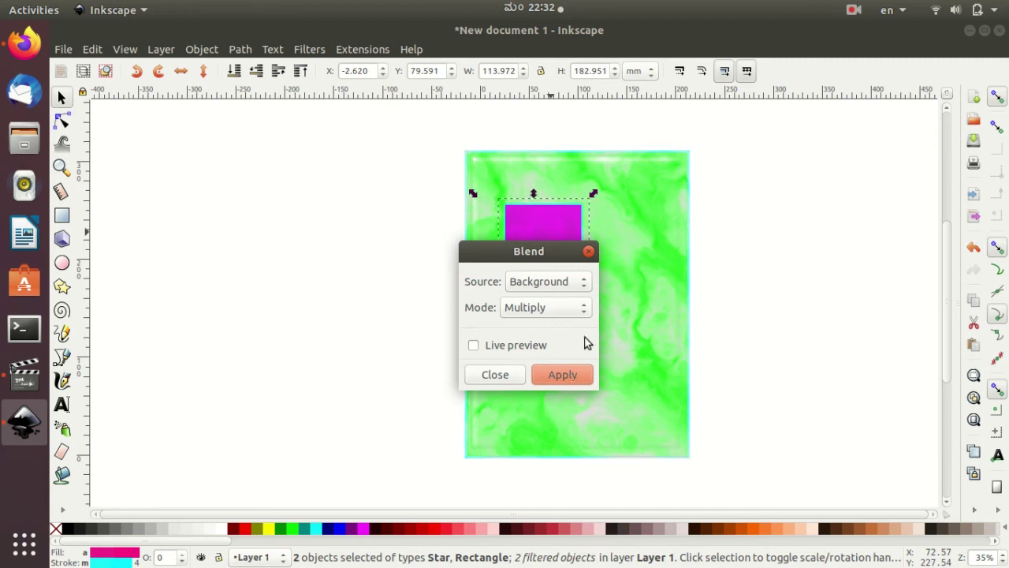
{"action": "left_click", "coordinate": [513, 376]}
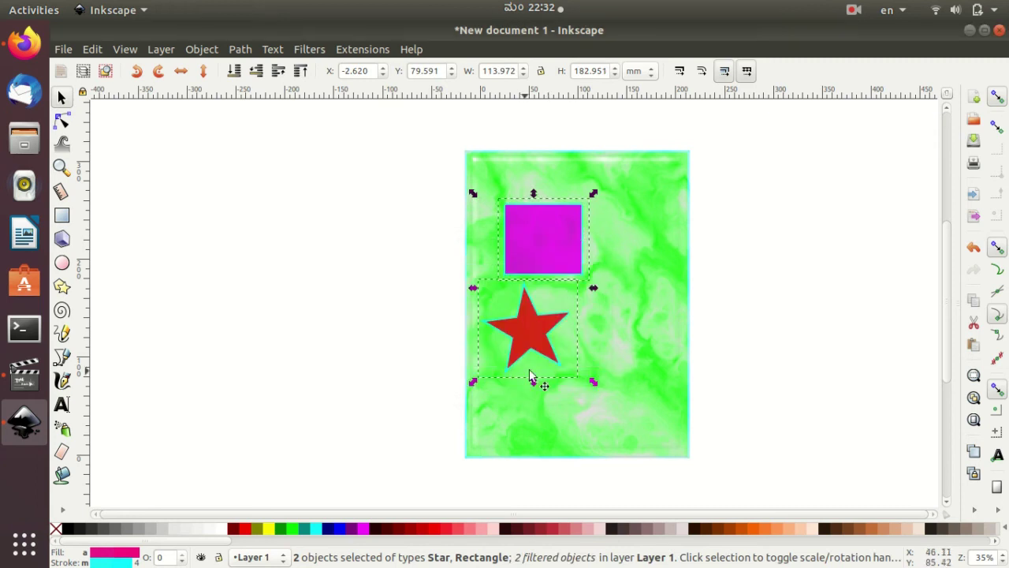
Apply the Sharpen filter to the marble background rectangle
{"action": "left_click", "coordinate": [634, 326]}
{"action": "left_click", "coordinate": [309, 49]}
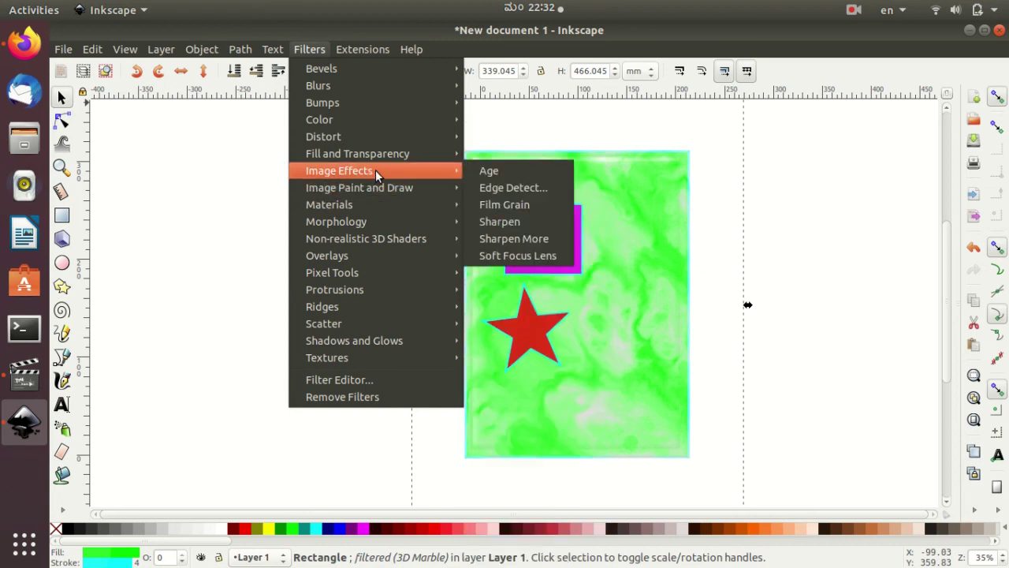
{"action": "mouse_move", "coordinate": [339, 170]}
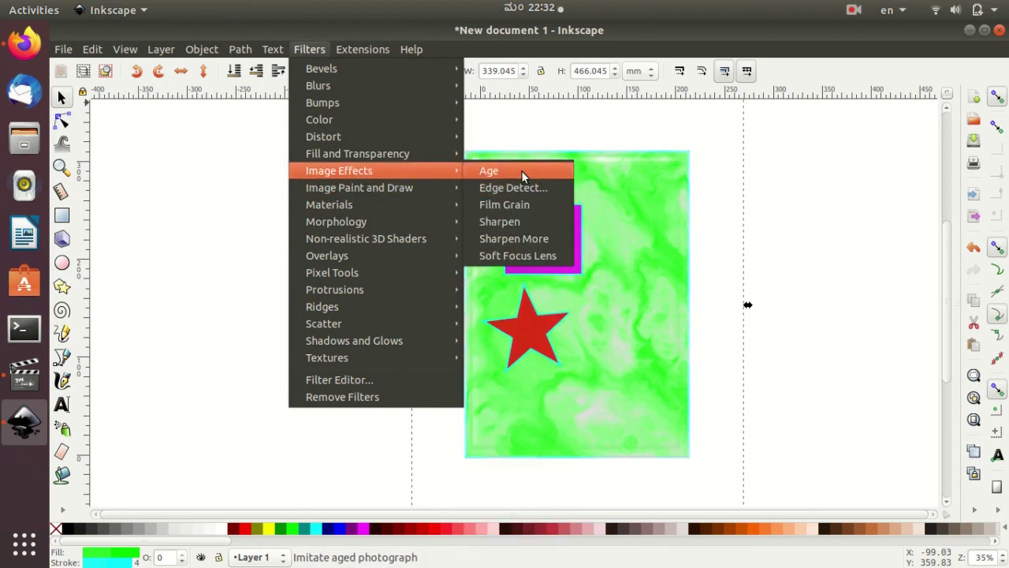
{"action": "left_click", "coordinate": [541, 221]}
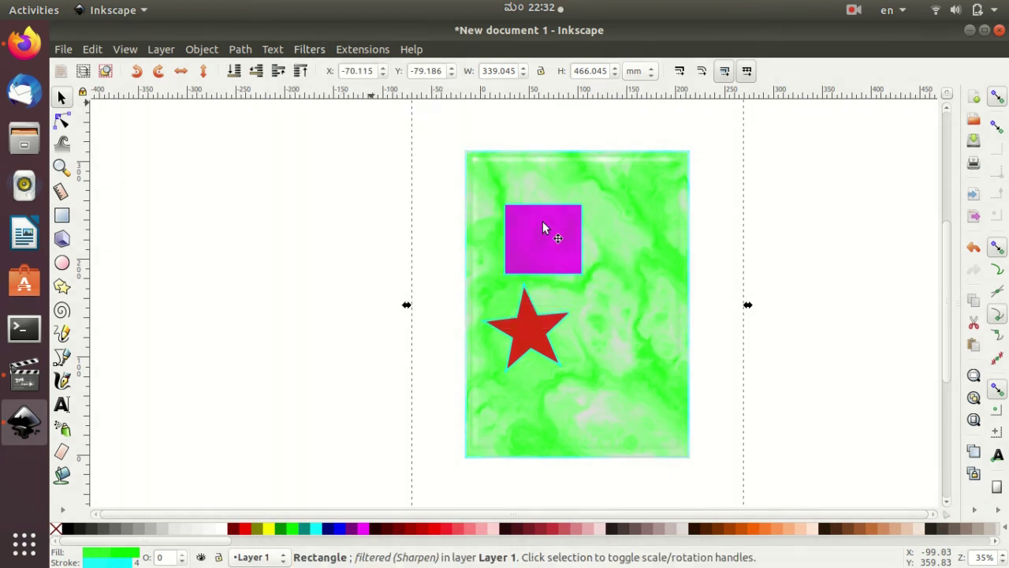
{"action": "scroll", "coordinate": [652, 380], "scroll_direction": "up", "scroll_amount": 3}
{"action": "scroll", "coordinate": [652, 379], "scroll_direction": "down", "scroll_amount": 2}
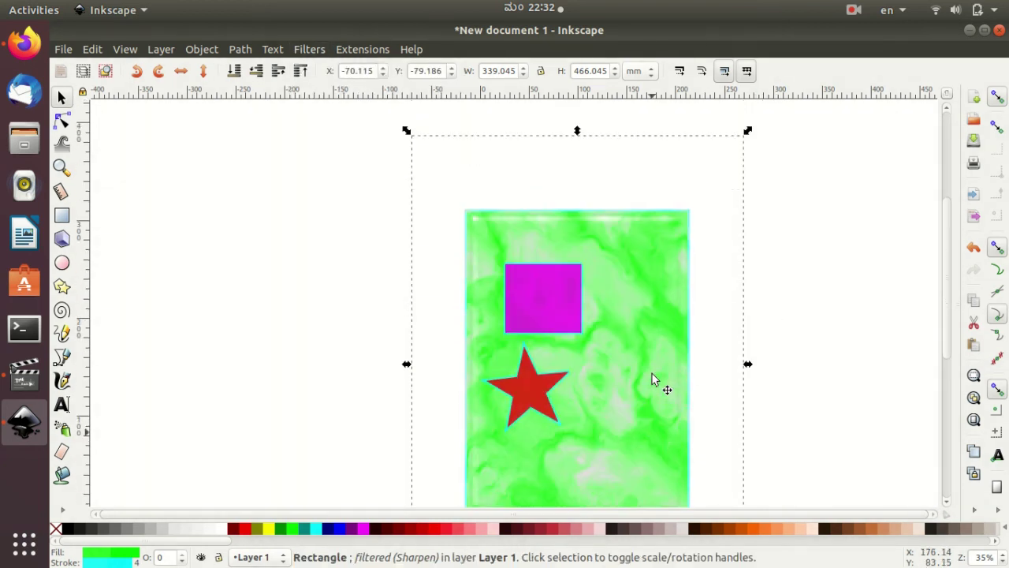
Replace the magenta square's Blend filter with Sharpen
{"action": "left_click", "coordinate": [552, 314]}
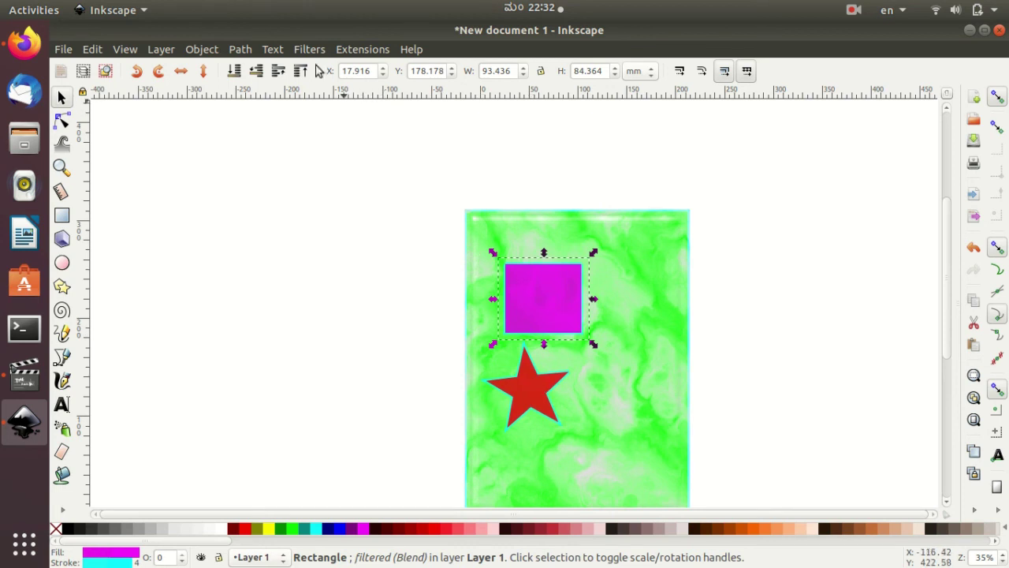
{"action": "left_click", "coordinate": [307, 48]}
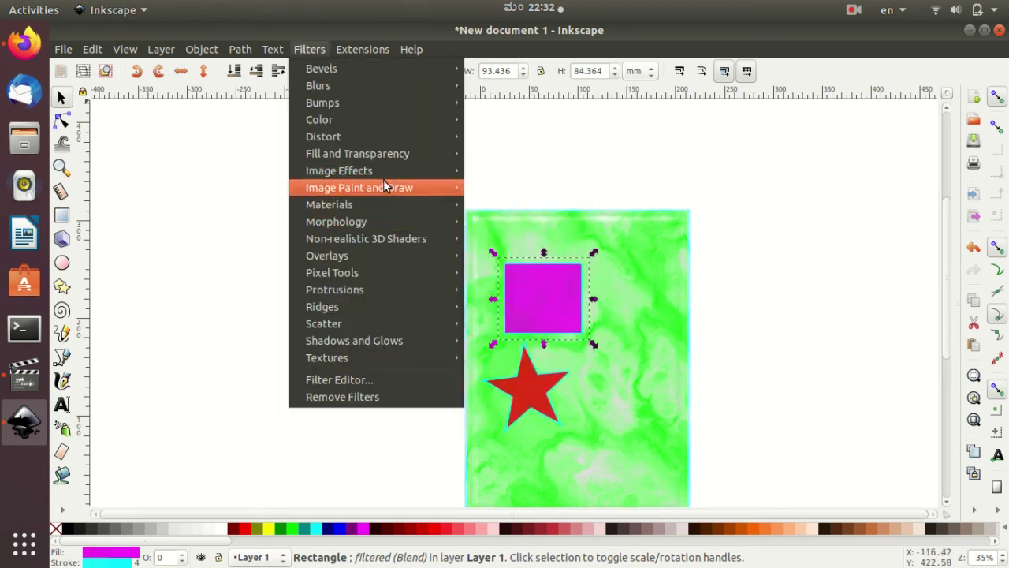
{"action": "mouse_move", "coordinate": [339, 170]}
{"action": "left_click", "coordinate": [522, 224]}
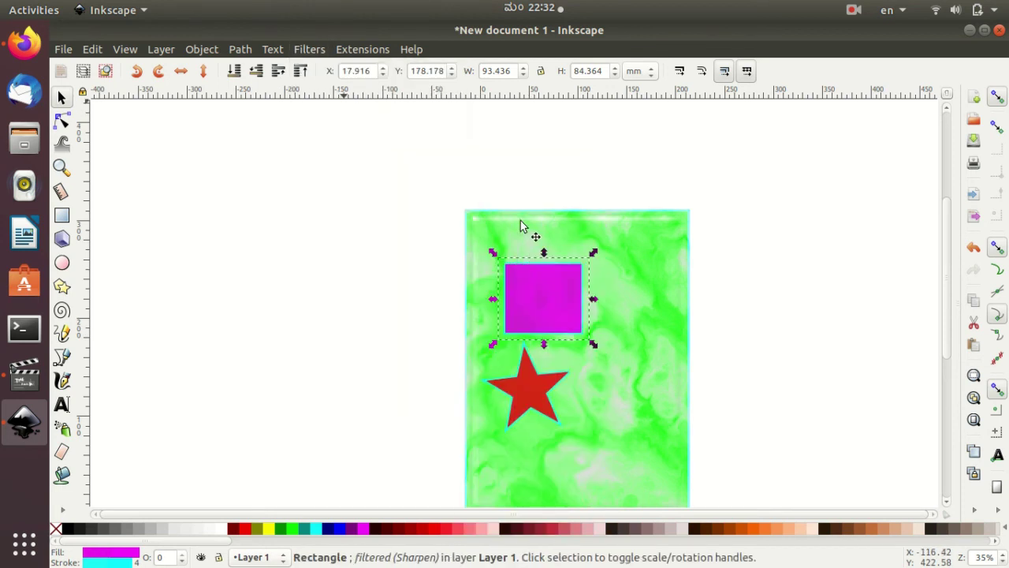
{"action": "scroll", "coordinate": [570, 473], "scroll_direction": "down", "scroll_amount": 4}
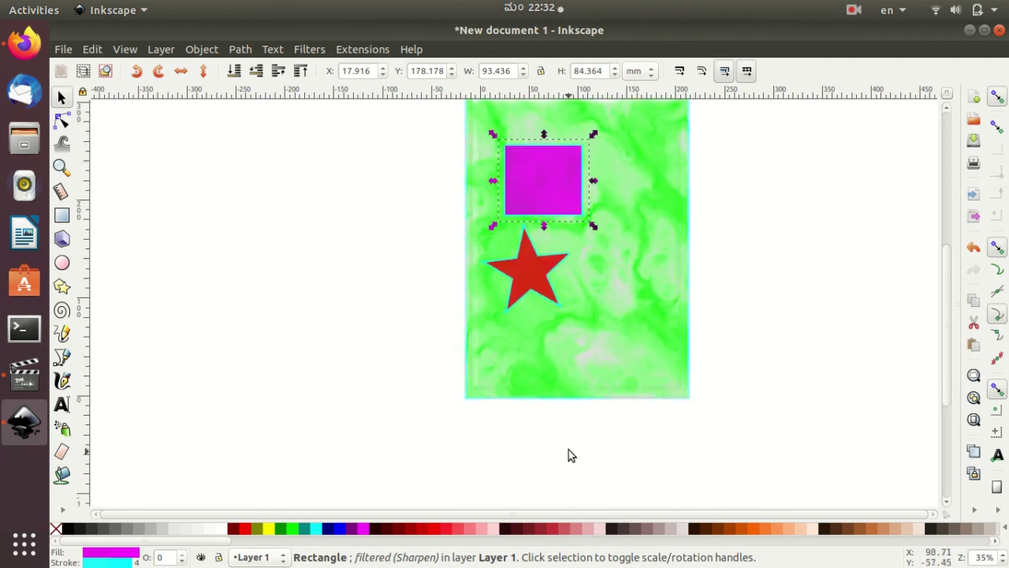
{"action": "scroll", "coordinate": [569, 446], "scroll_direction": "up", "scroll_amount": 1}
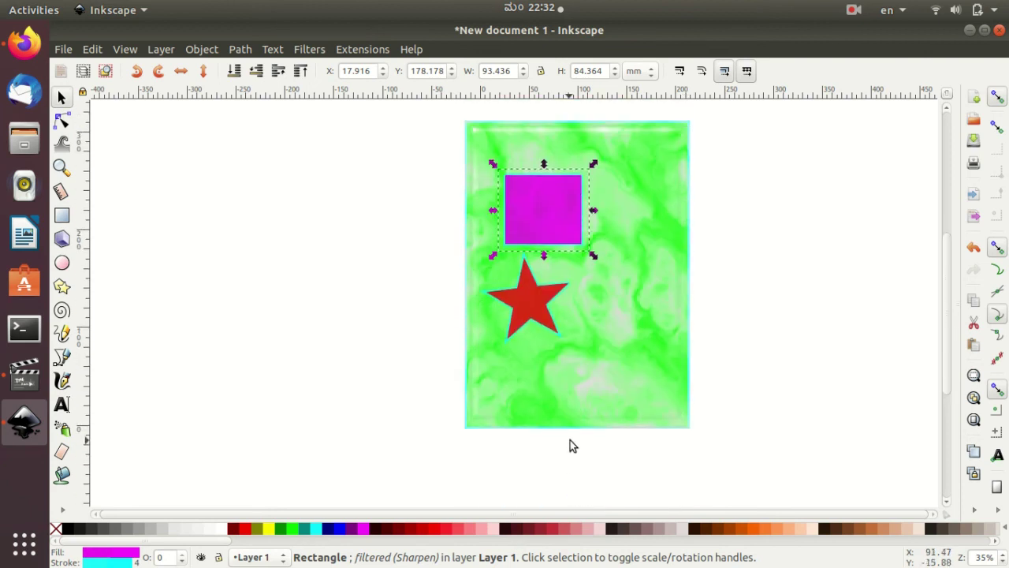
{"action": "left_click", "coordinate": [304, 49]}
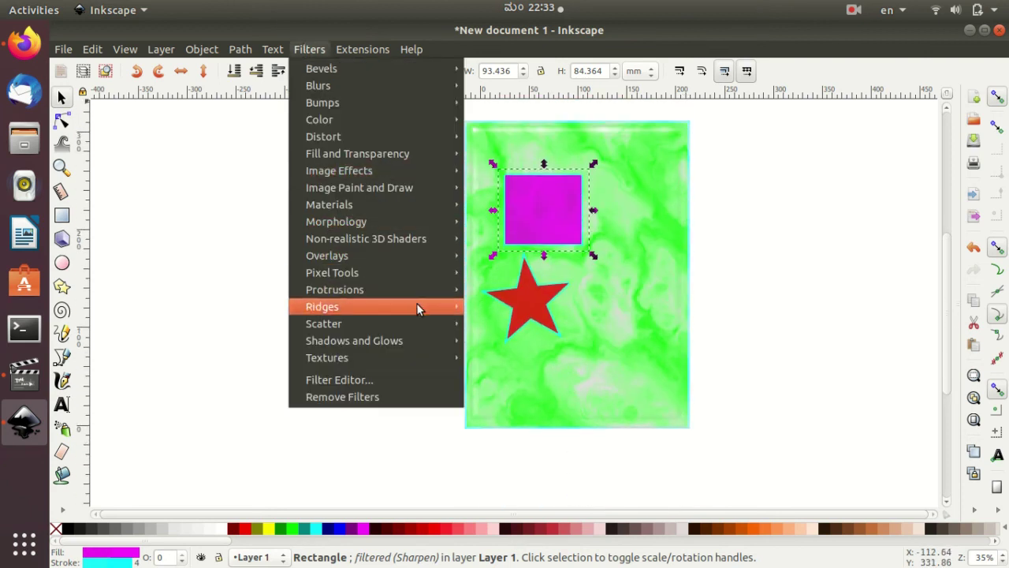
{"action": "mouse_move", "coordinate": [322, 307]}
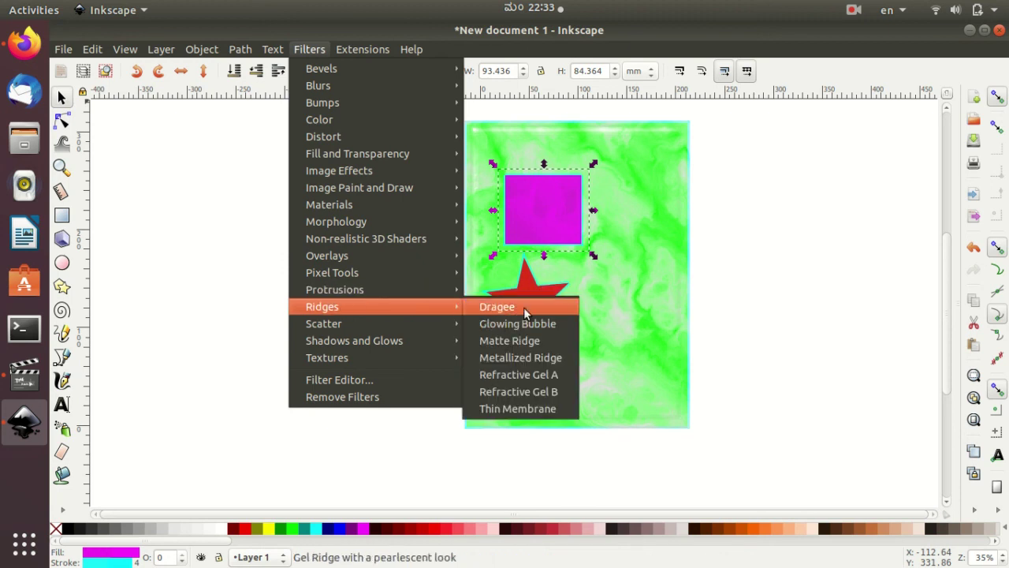
Give the square the Dragee filter and switch the background rectangle from Sharpen to Cutout Glow
{"action": "left_click", "coordinate": [523, 306]}
{"action": "left_click", "coordinate": [619, 298]}
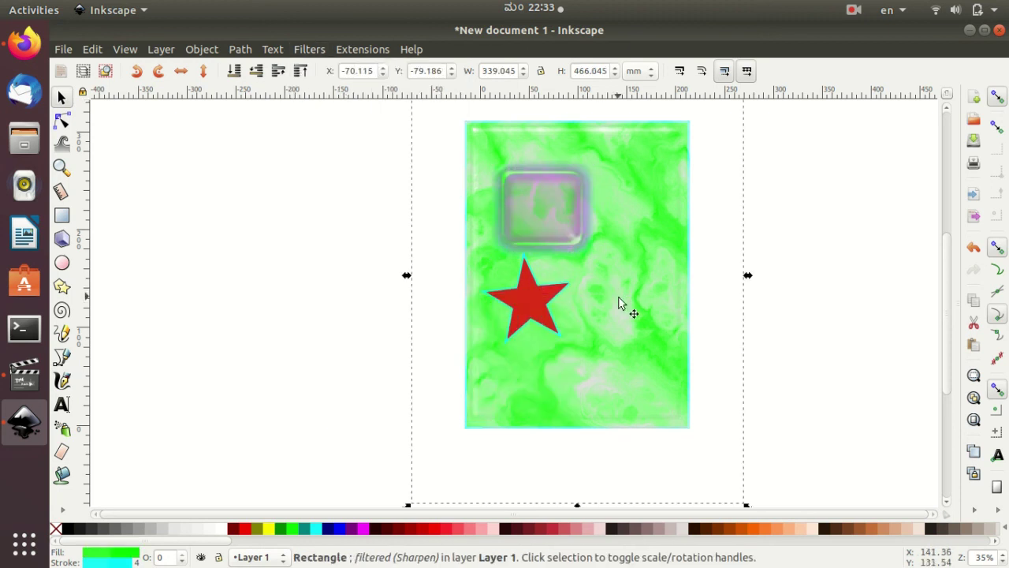
{"action": "scroll", "coordinate": [638, 335], "scroll_direction": "up", "scroll_amount": 2}
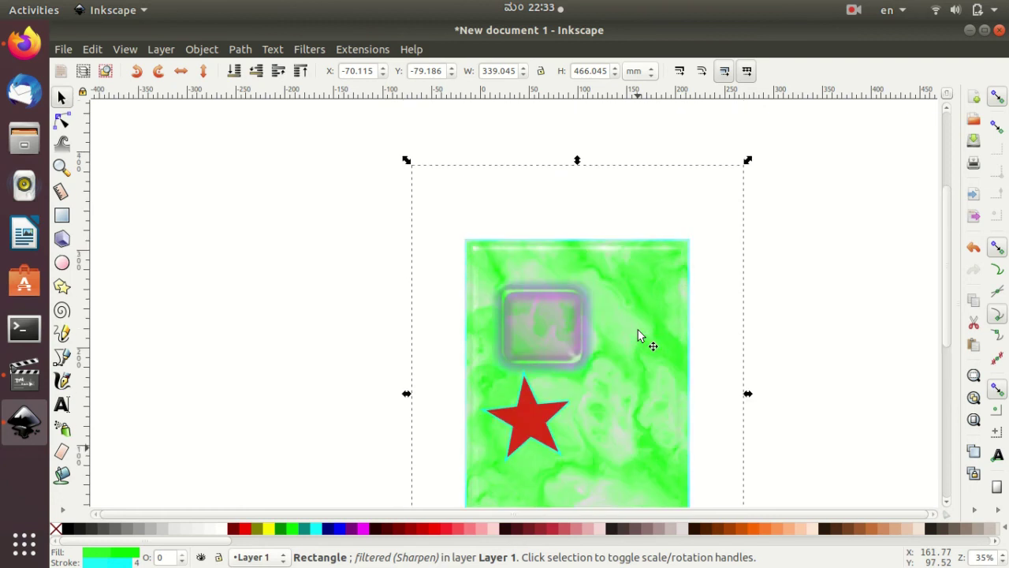
{"action": "scroll", "coordinate": [640, 335], "scroll_direction": "down", "scroll_amount": 1}
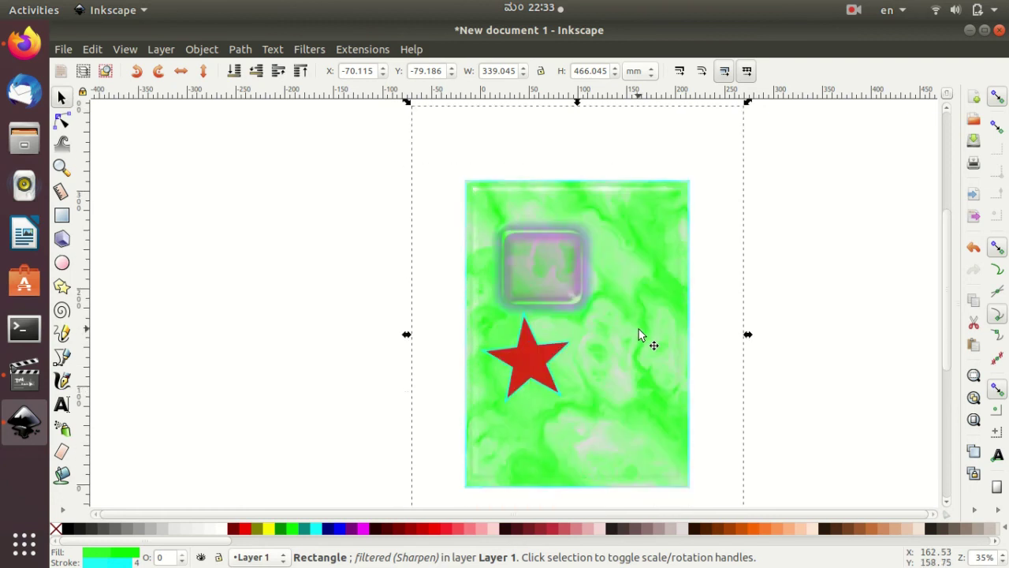
{"action": "left_click", "coordinate": [315, 50]}
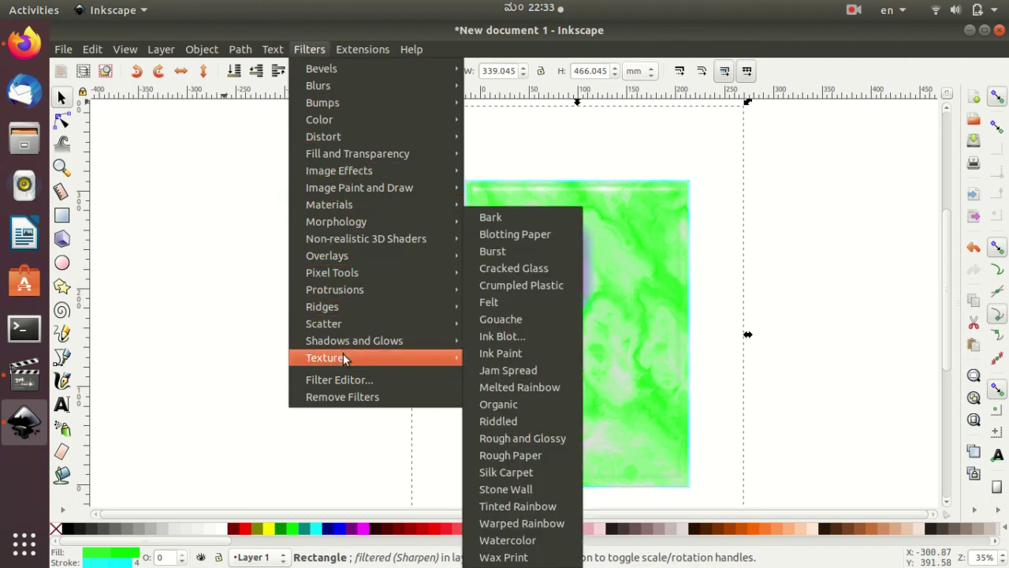
{"action": "mouse_move", "coordinate": [353, 341]}
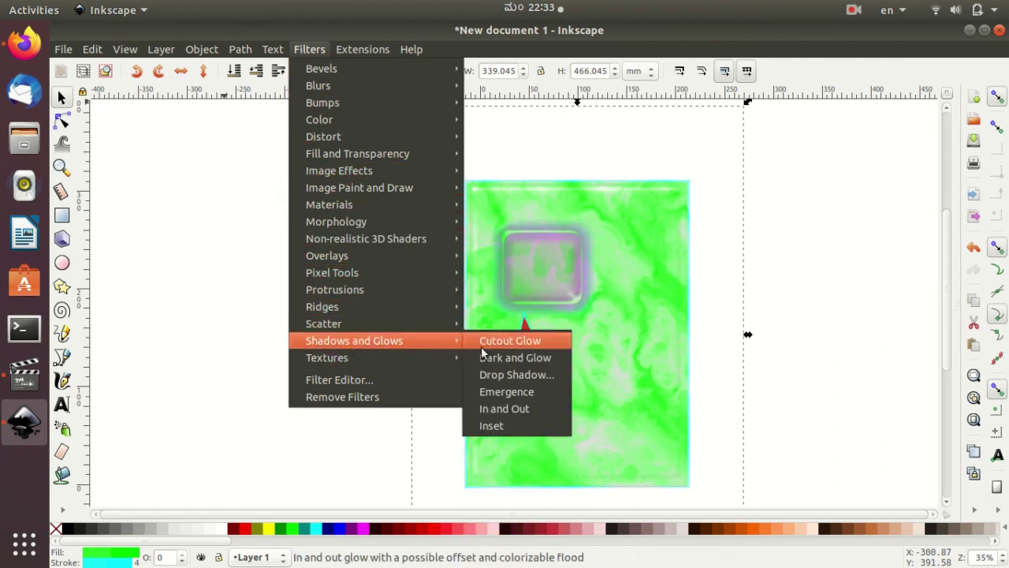
{"action": "left_click", "coordinate": [535, 347]}
{"action": "scroll", "coordinate": [542, 359], "scroll_direction": "down", "scroll_amount": 2}
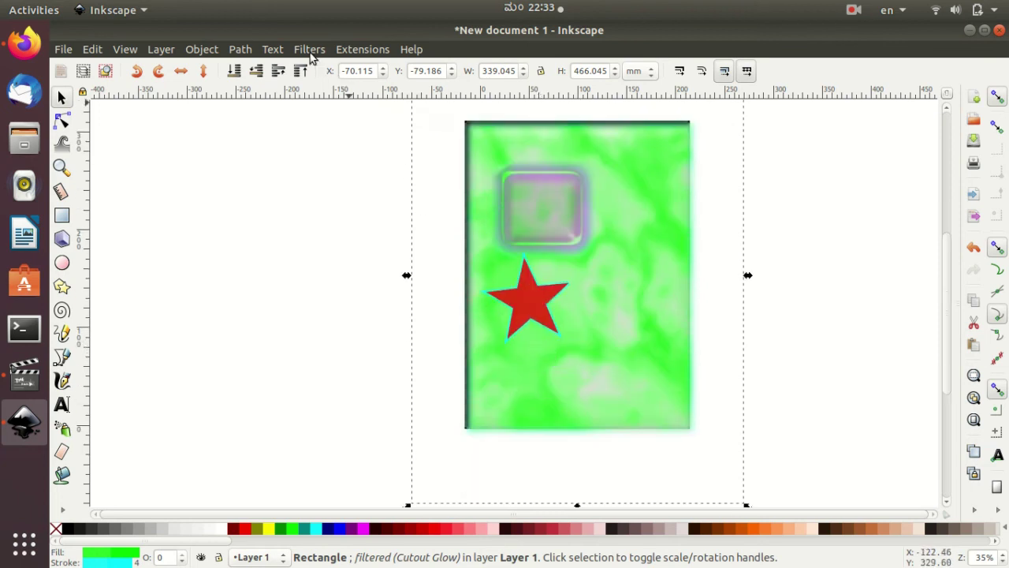
In the Filter Editor, set the Cutout Glow blur standard deviation to 21.44
{"action": "left_click", "coordinate": [309, 49]}
{"action": "left_click", "coordinate": [345, 381]}
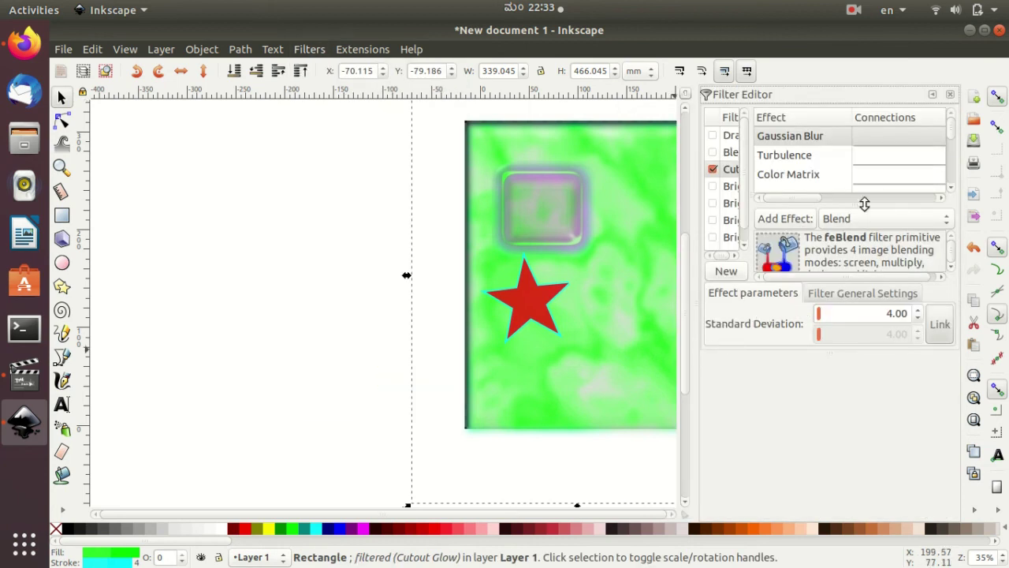
{"action": "left_click", "coordinate": [951, 95]}
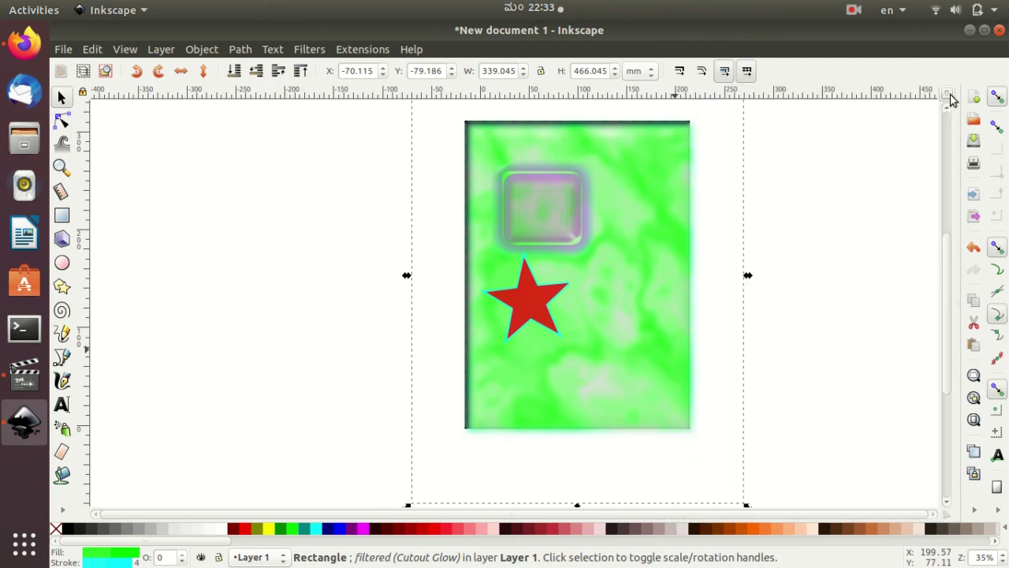
{"action": "left_click", "coordinate": [312, 50]}
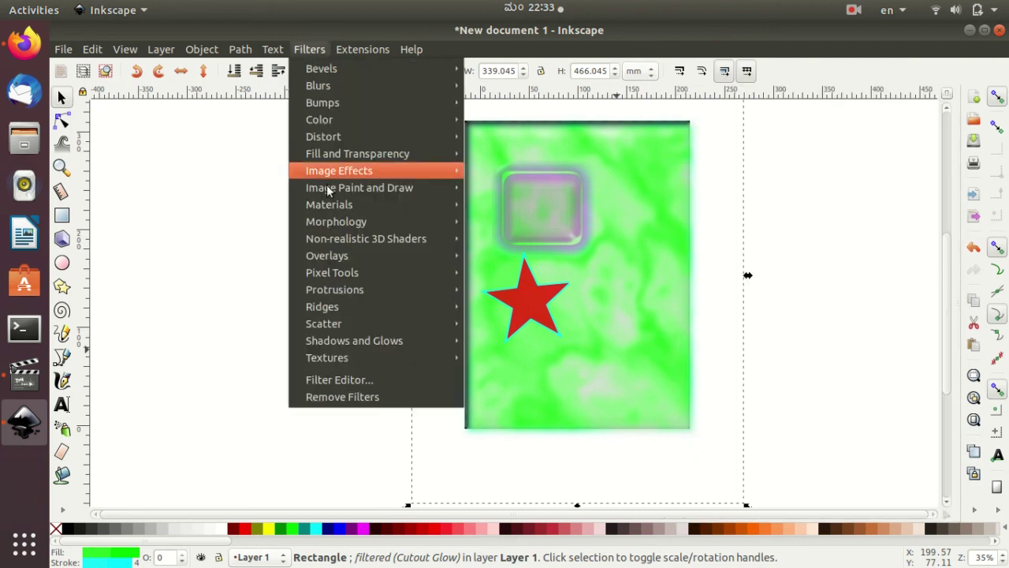
{"action": "left_click", "coordinate": [335, 379]}
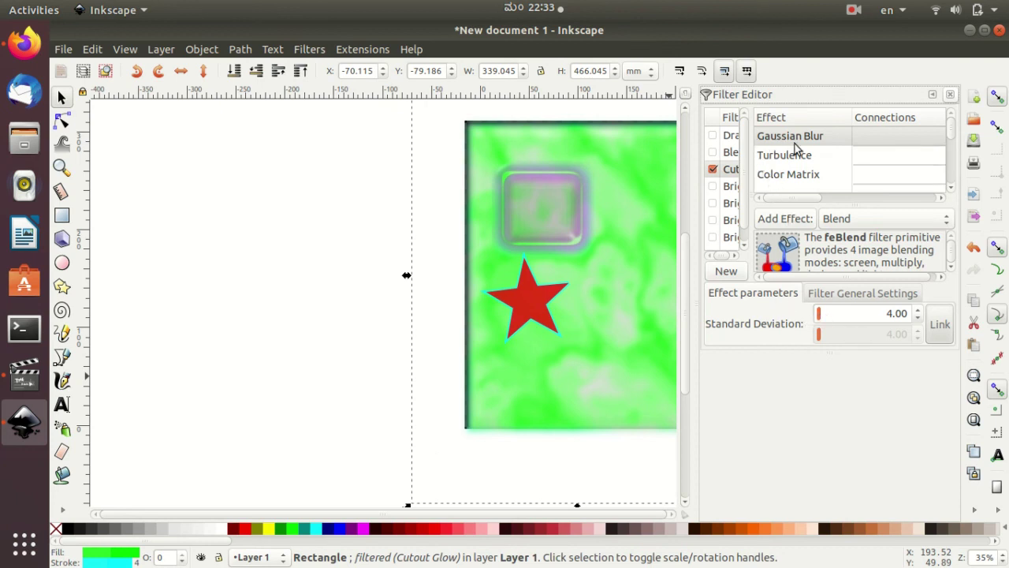
{"action": "left_click", "coordinate": [835, 316]}
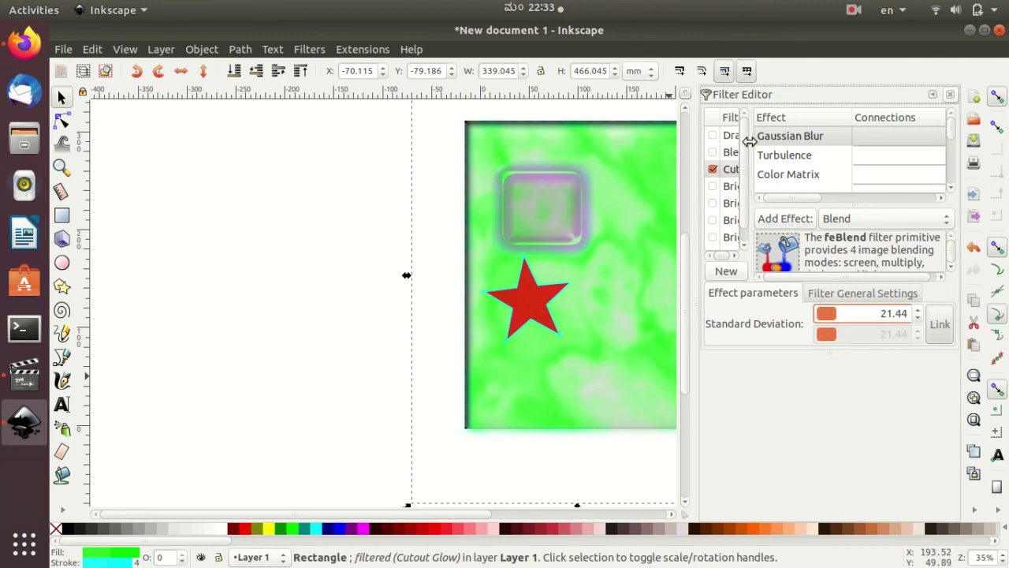
Widen the Filter Editor, inspect the Blend and Dragee filters, then close it
{"action": "left_click_drag", "start_coordinate": [748, 140], "coordinate": [804, 135]}
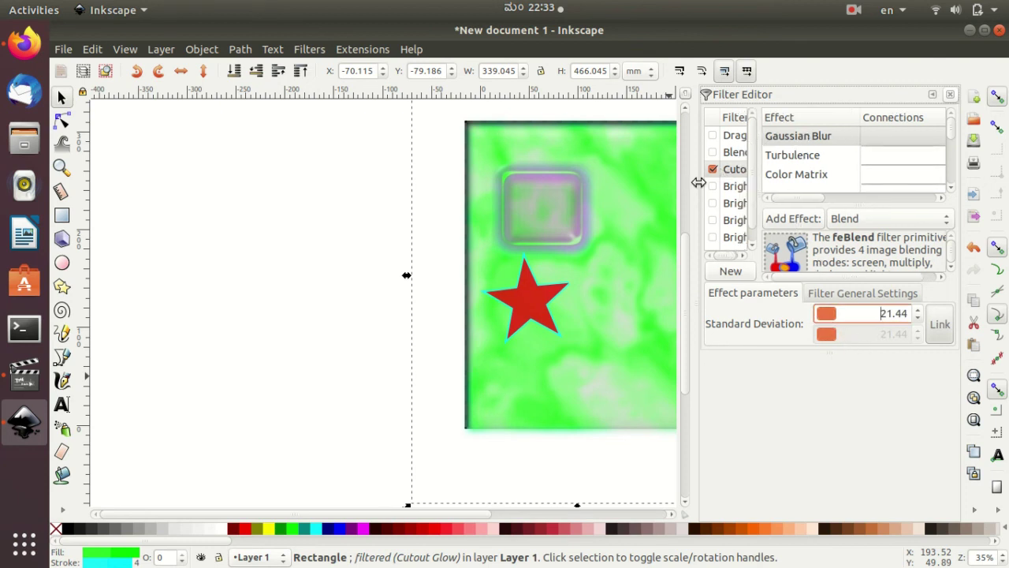
{"action": "left_click_drag", "start_coordinate": [700, 195], "coordinate": [500, 196]}
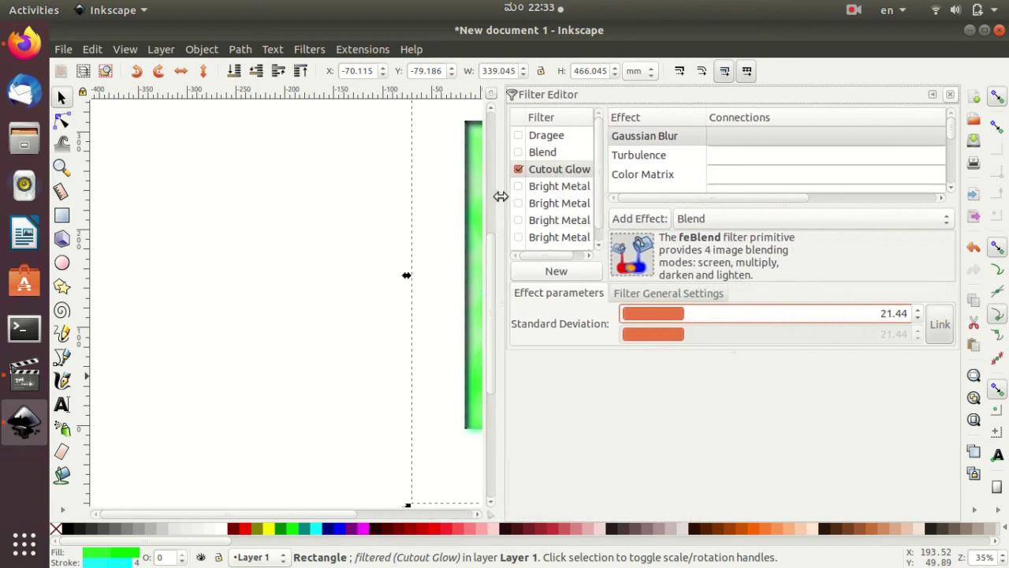
{"action": "left_click", "coordinate": [561, 156]}
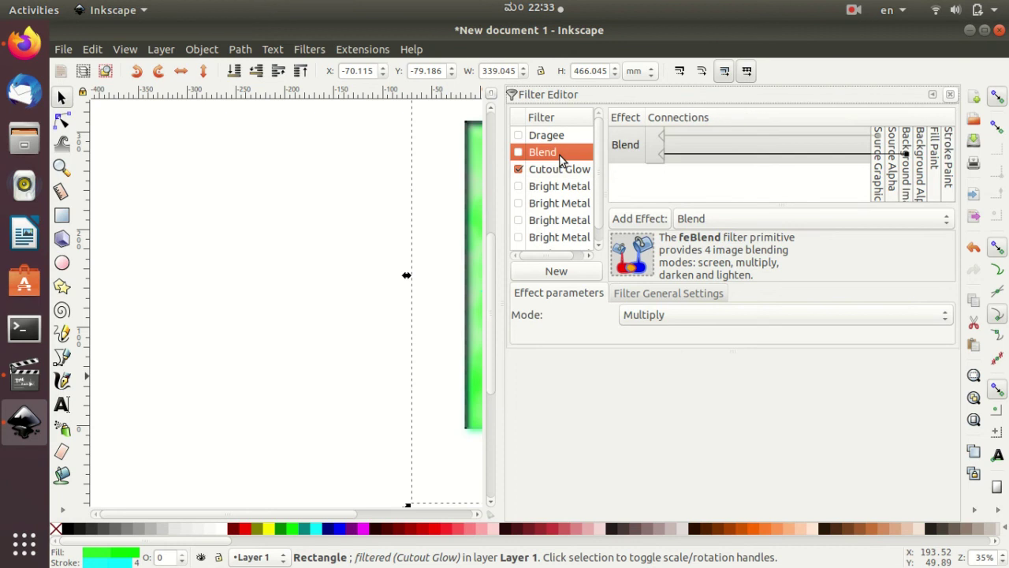
{"action": "left_click", "coordinate": [564, 142]}
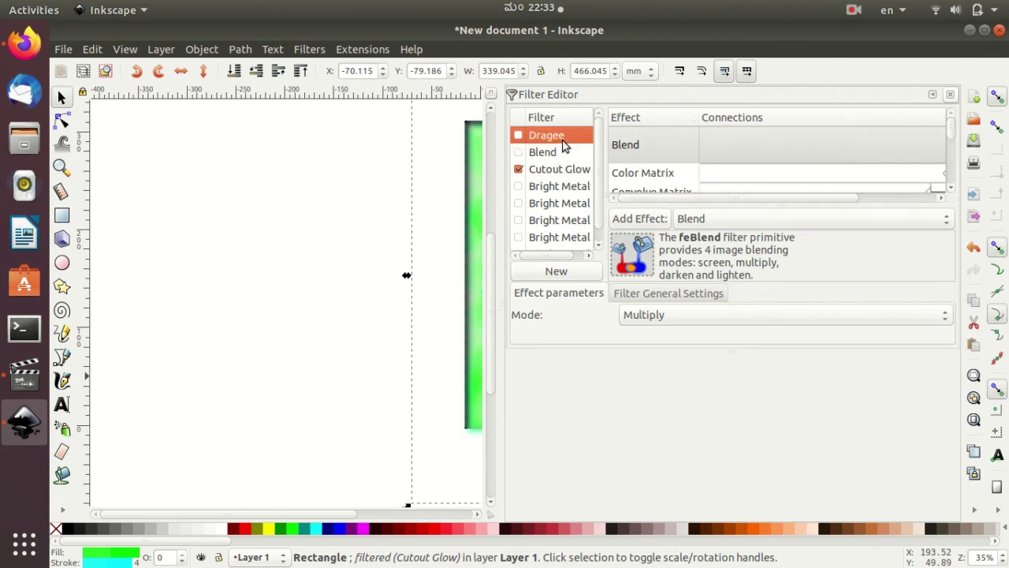
{"action": "left_click", "coordinate": [950, 94]}
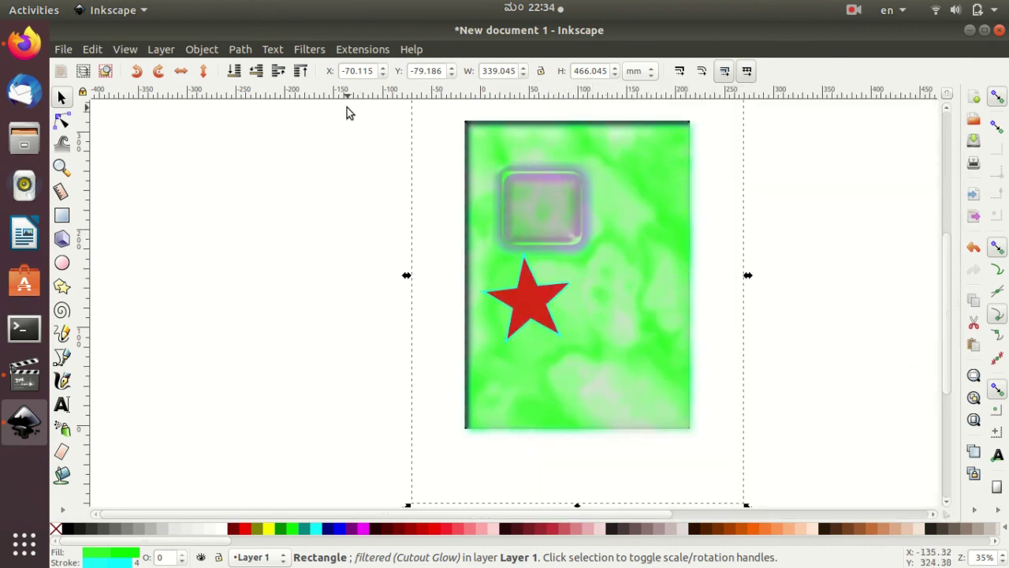
{"action": "left_click", "coordinate": [309, 49]}
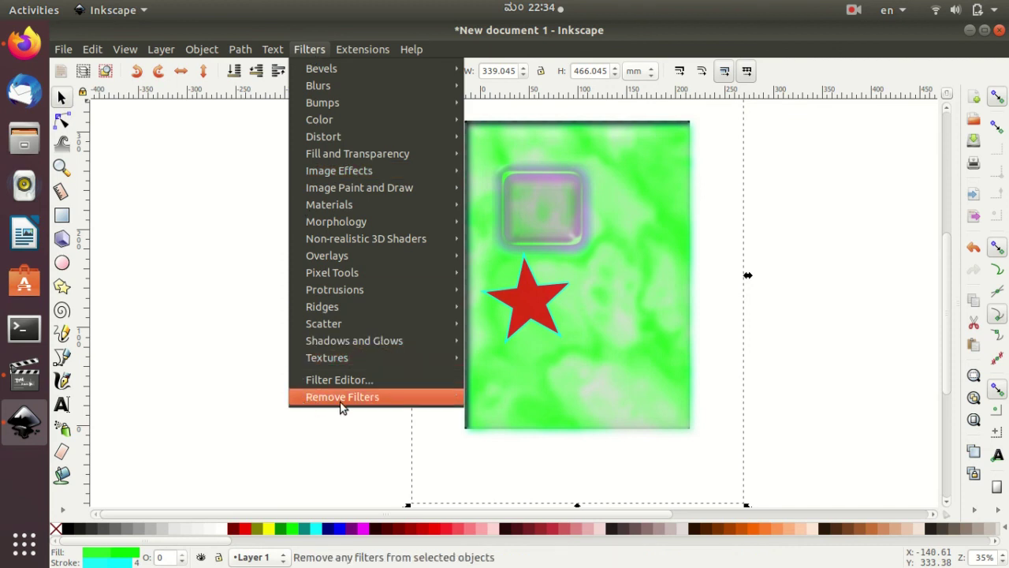
Remove all filters from the green rectangle and deselect it
{"action": "left_click", "coordinate": [342, 396]}
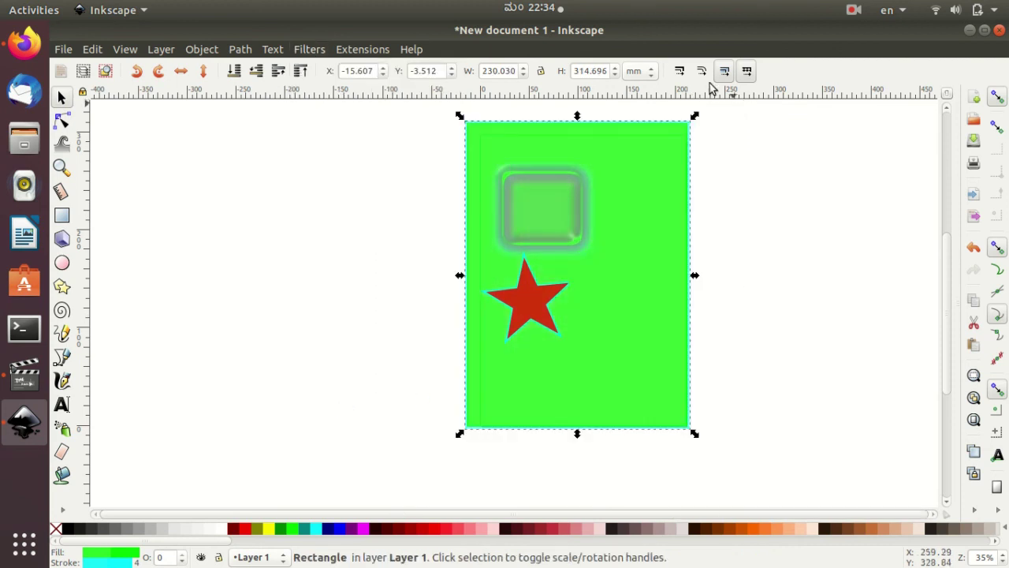
{"action": "left_click", "coordinate": [798, 331]}
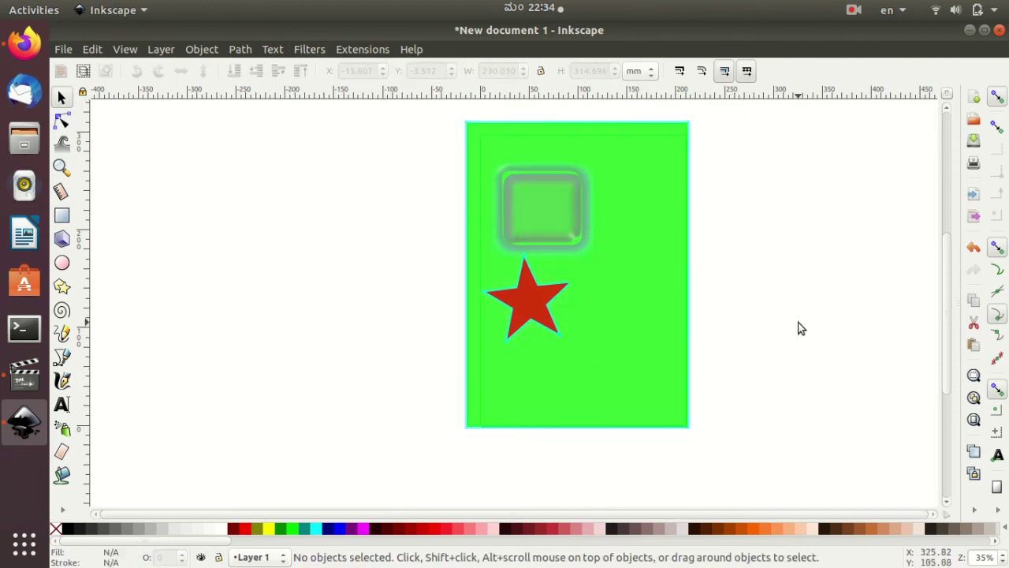
{"action": "scroll", "coordinate": [797, 326], "scroll_direction": "up", "scroll_amount": 2}
{"action": "scroll", "coordinate": [797, 326], "scroll_direction": "down", "scroll_amount": 2}
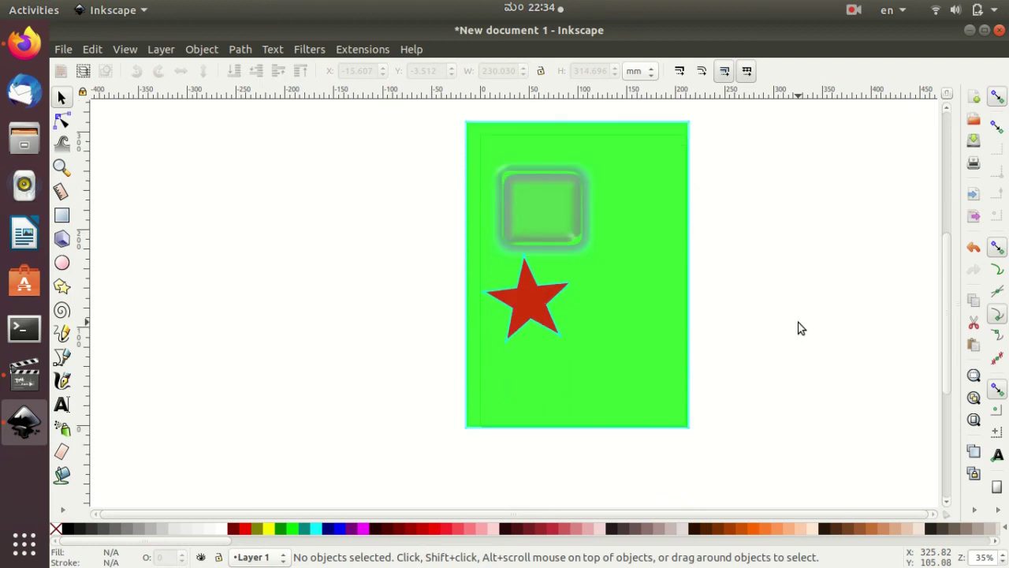
Open the Filter Editor, widen its name column, and close it again
{"action": "left_click", "coordinate": [314, 49]}
{"action": "mouse_move", "coordinate": [366, 238]}
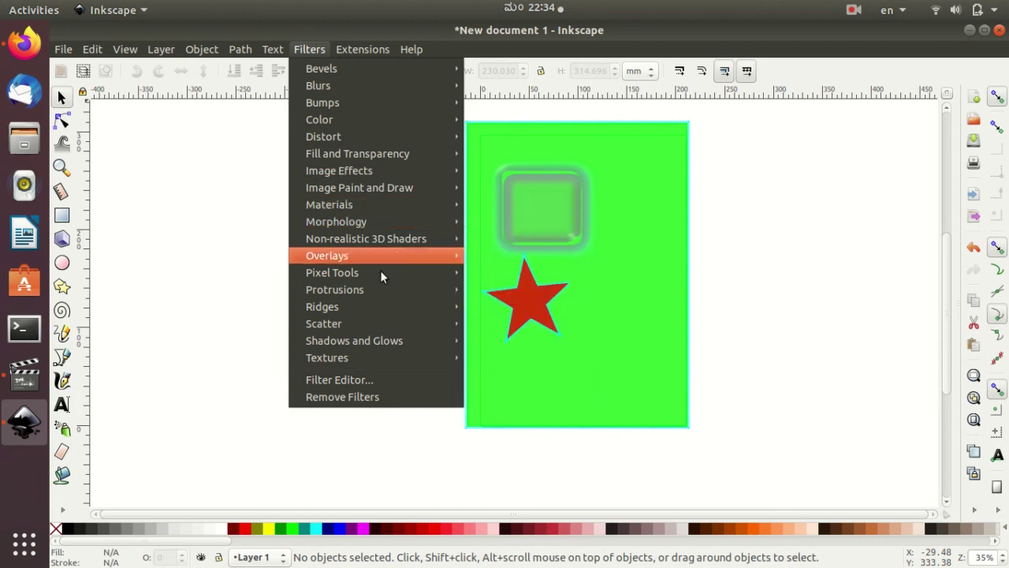
{"action": "left_click", "coordinate": [378, 379]}
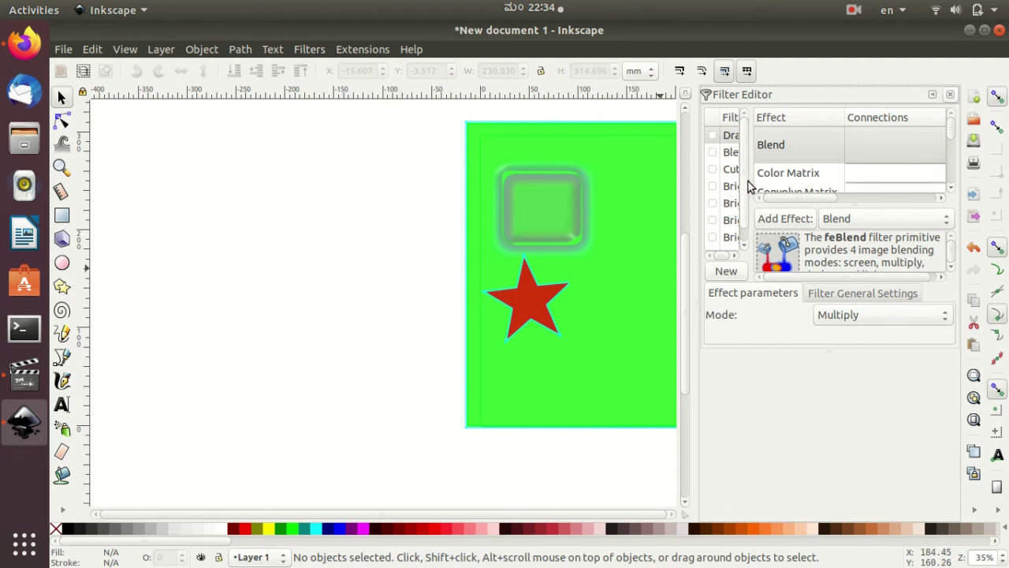
{"action": "left_click_drag", "start_coordinate": [752, 181], "coordinate": [760, 181]}
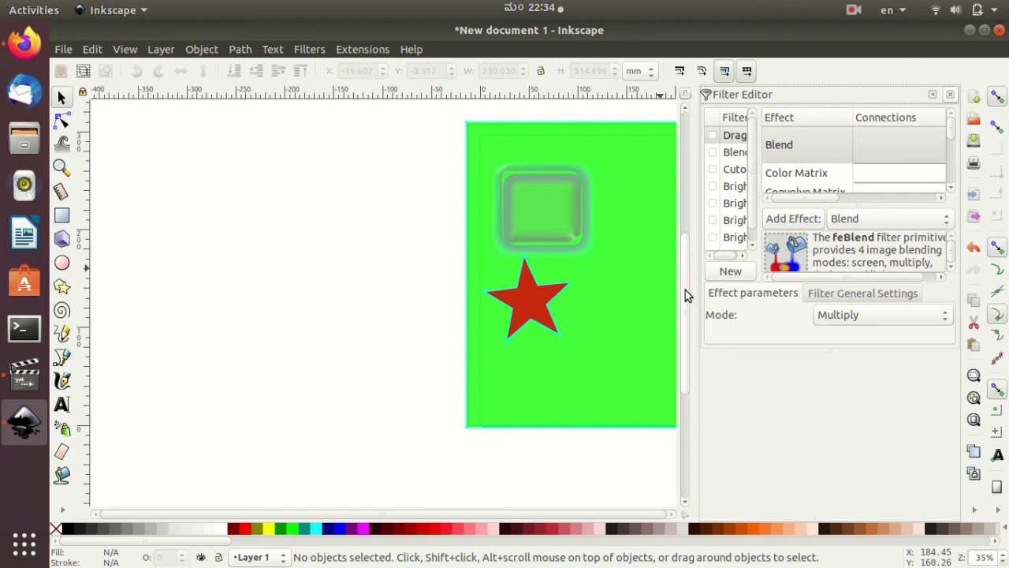
{"action": "left_click", "coordinate": [950, 94]}
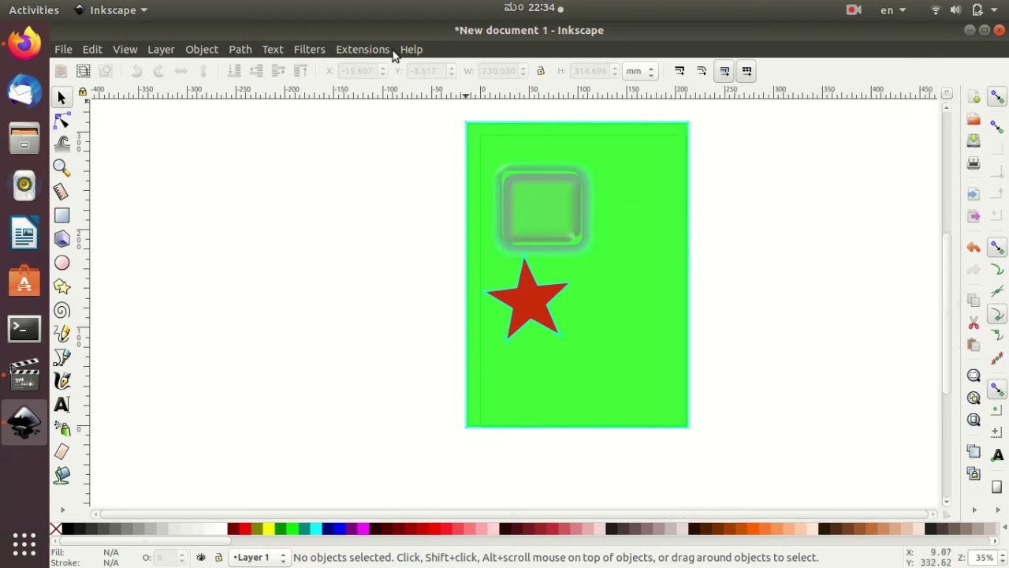
{"action": "left_click", "coordinate": [306, 50]}
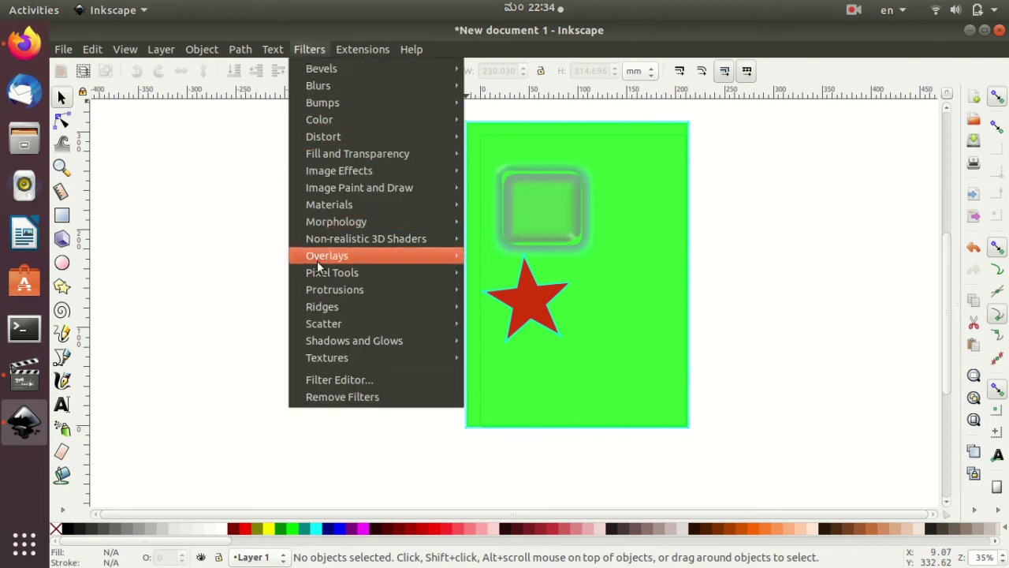
Try the Spray tool with nothing selected, then make the red star the spray source
{"action": "left_click", "coordinate": [63, 432]}
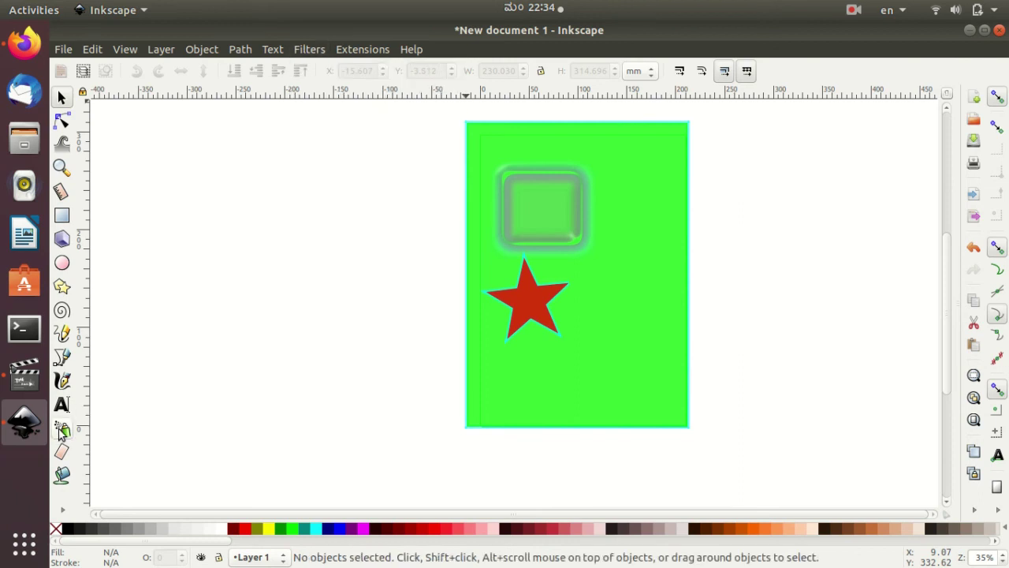
{"action": "left_click", "coordinate": [63, 430]}
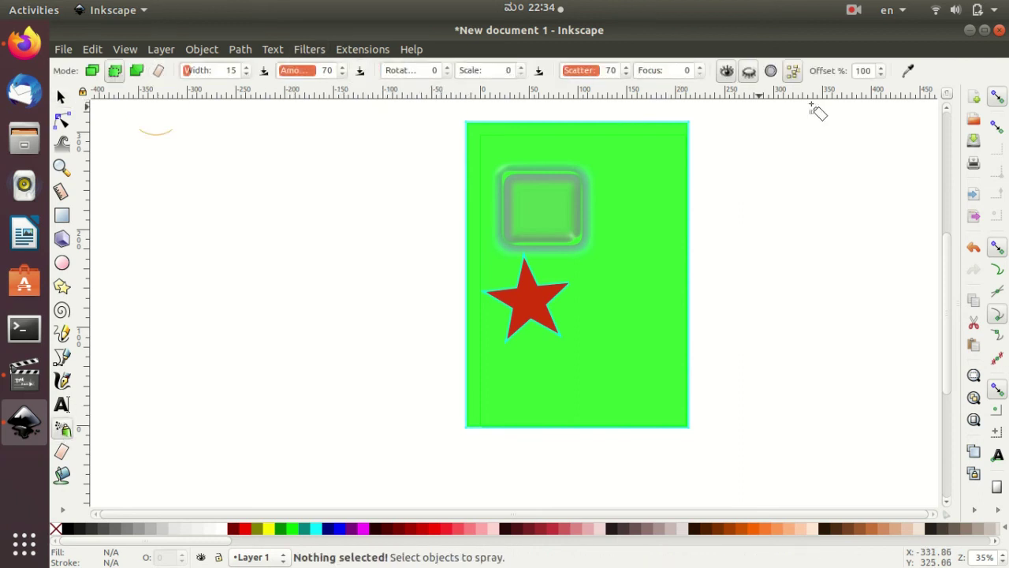
{"action": "left_click", "coordinate": [794, 78]}
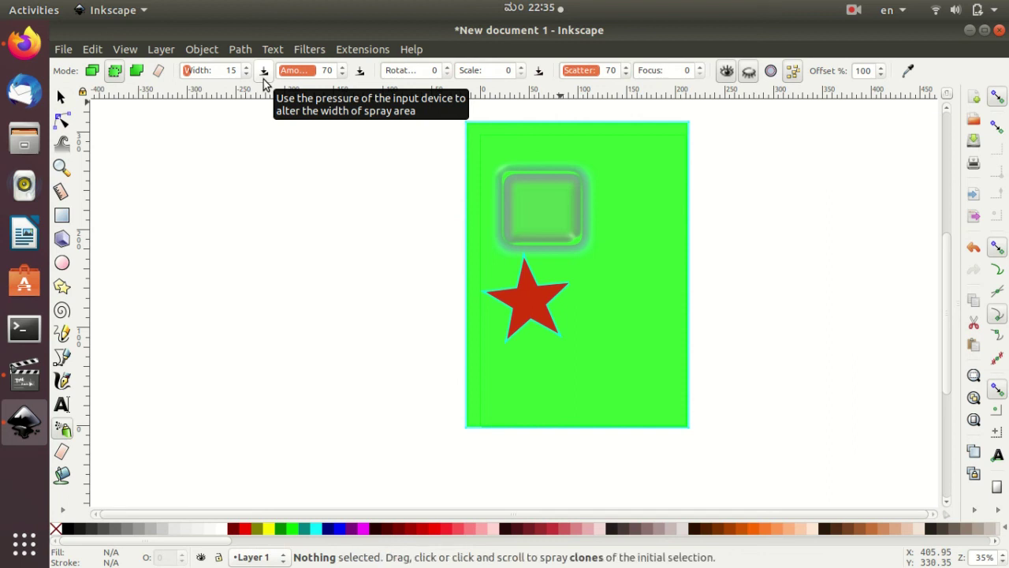
{"action": "left_click", "coordinate": [350, 206]}
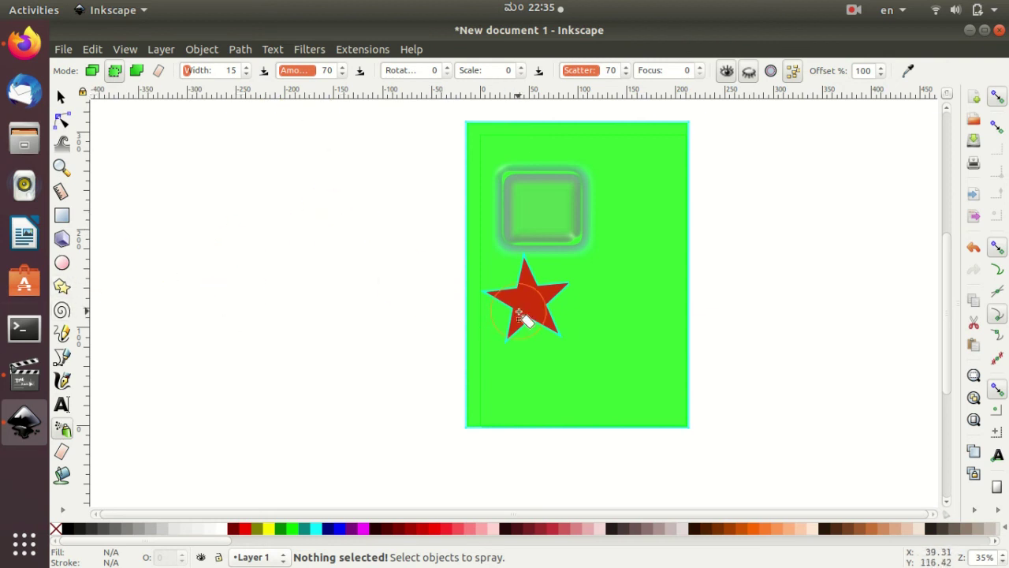
{"action": "left_click", "coordinate": [61, 96]}
{"action": "left_click", "coordinate": [528, 307]}
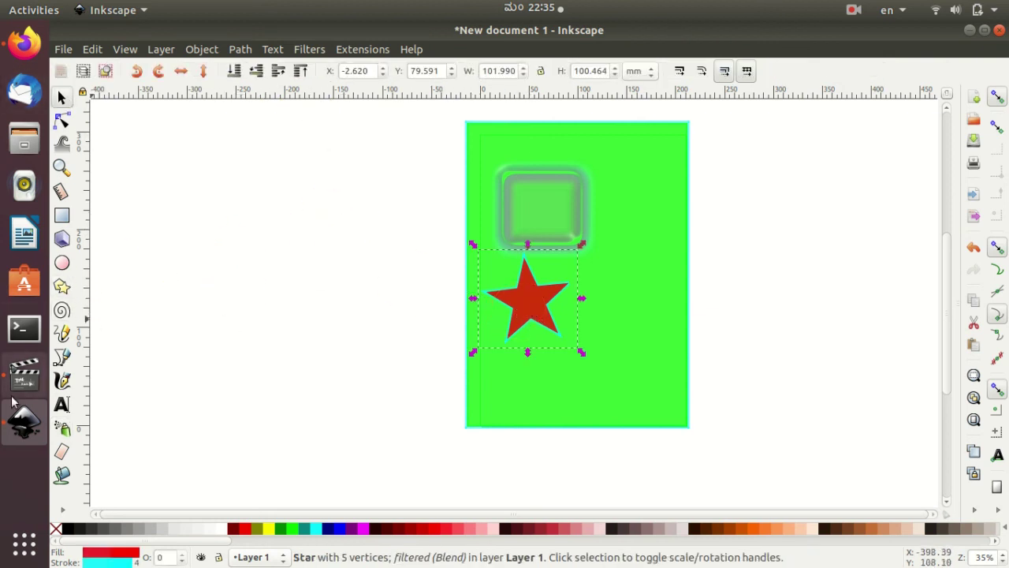
{"action": "left_click", "coordinate": [63, 428]}
{"action": "mouse_move", "coordinate": [135, 232]}
{"action": "left_mouse_down"}
{"action": "mouse_move", "coordinate": [360, 323]}
{"action": "mouse_move", "coordinate": [251, 228]}
{"action": "mouse_move", "coordinate": [413, 434]}
{"action": "mouse_move", "coordinate": [878, 331]}
{"action": "mouse_move", "coordinate": [739, 216]}
{"action": "mouse_move", "coordinate": [553, 261]}
{"action": "left_mouse_up"}
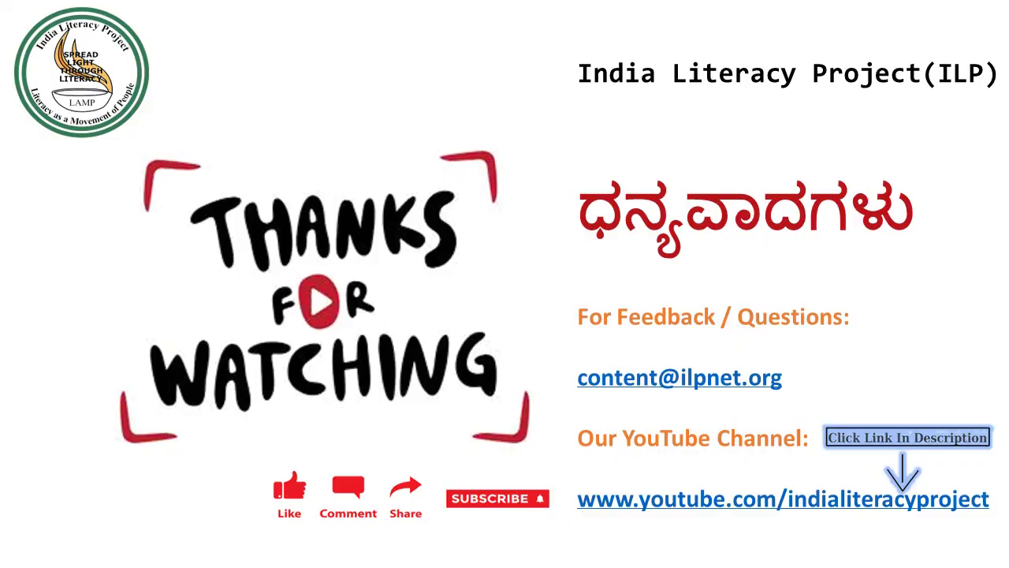